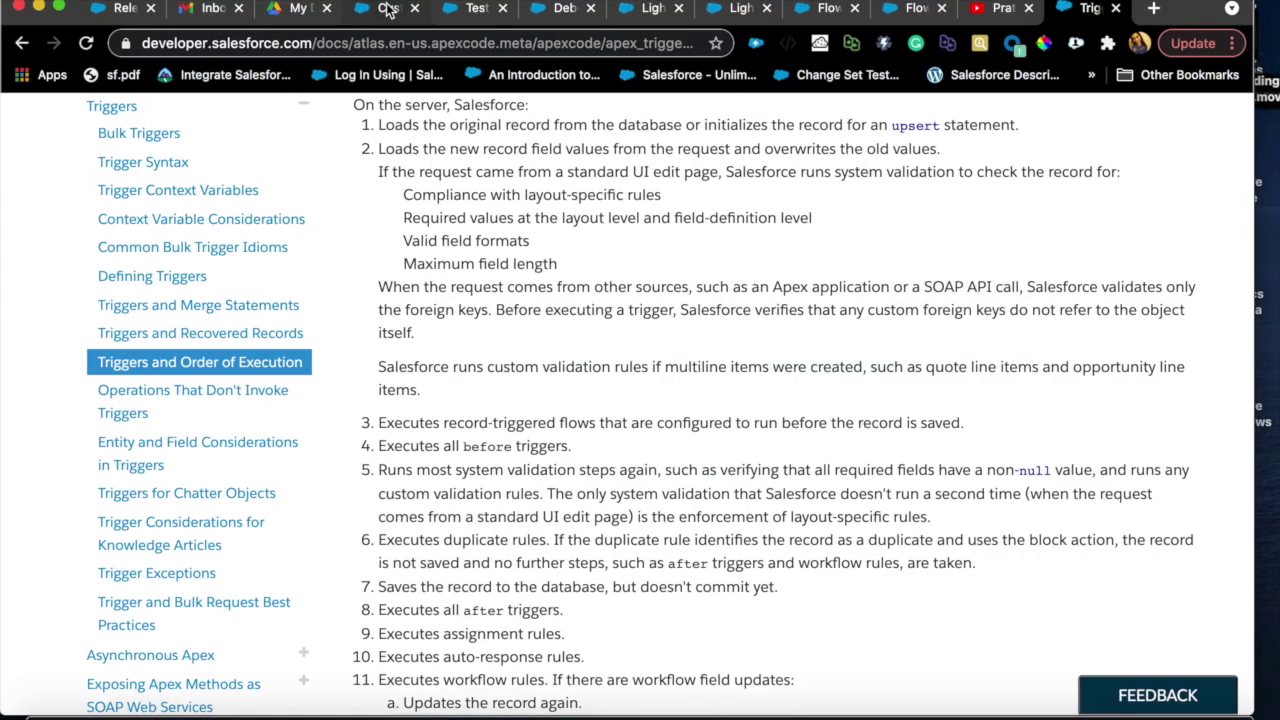
Step: Switch to the Debug Logs tab and filter Setup's Quick Find by 'flow' to reach the Flows list
click(388, 10)
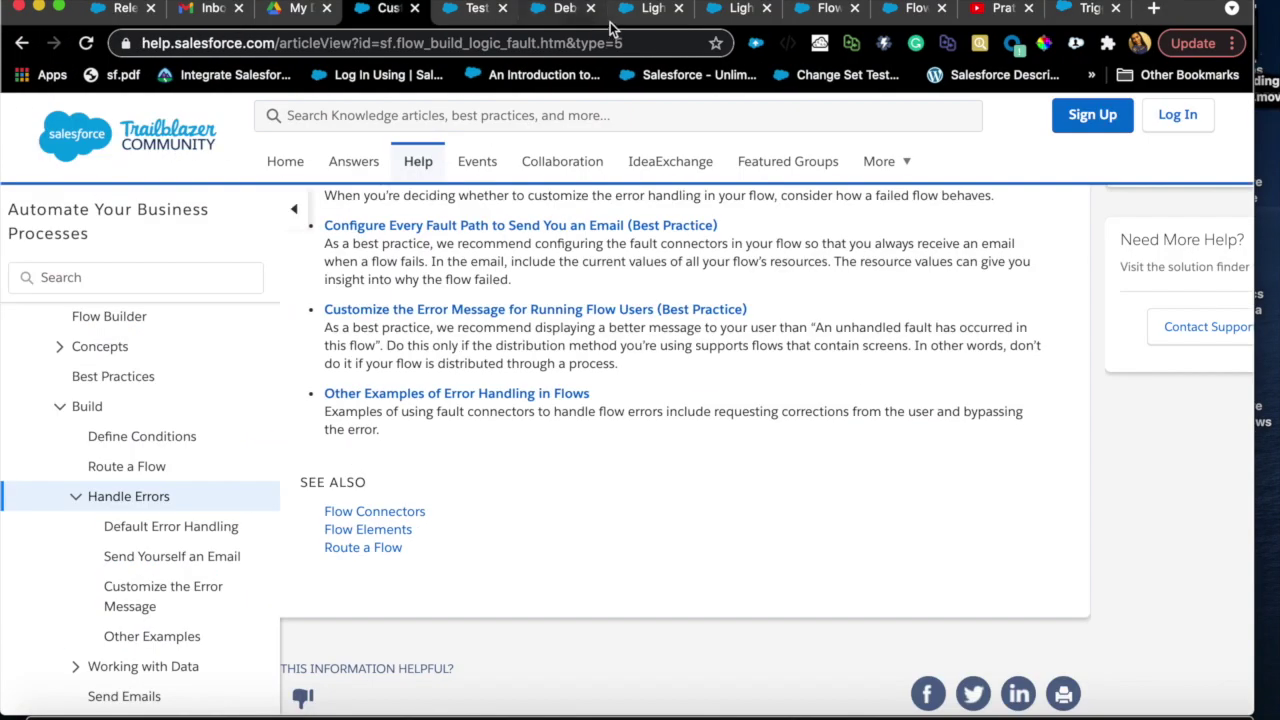
click(737, 10)
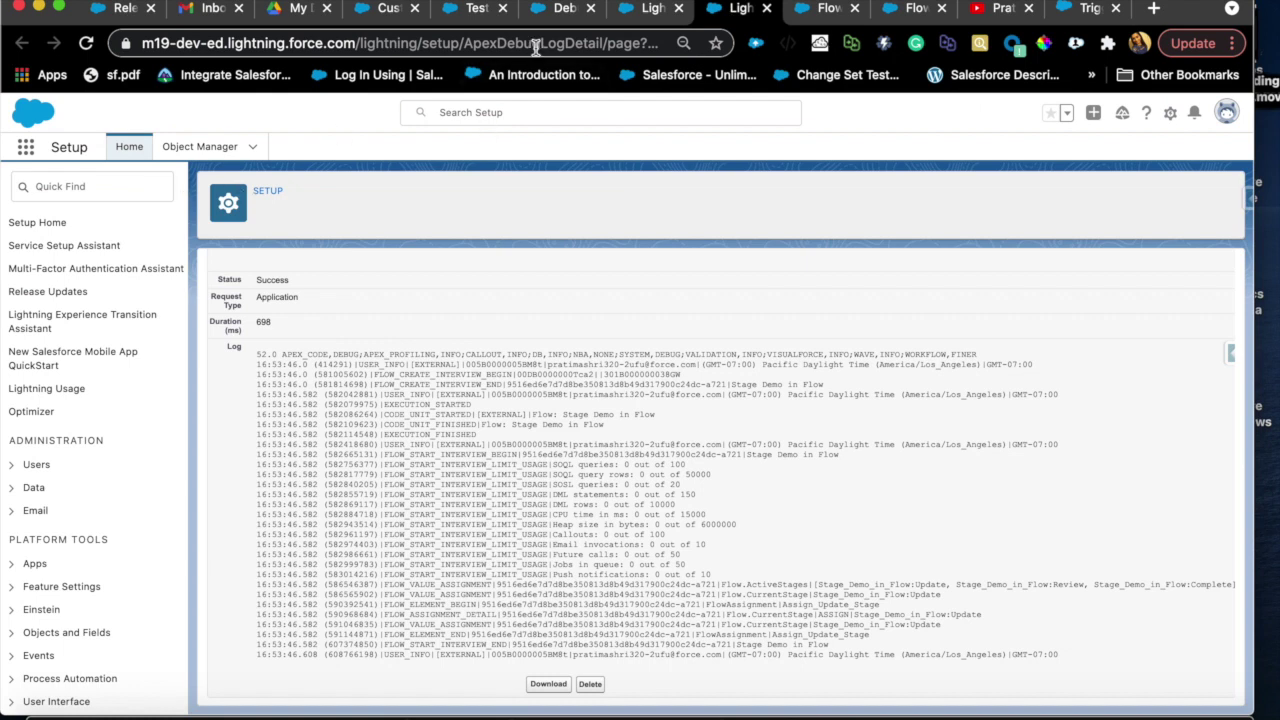
click(558, 10)
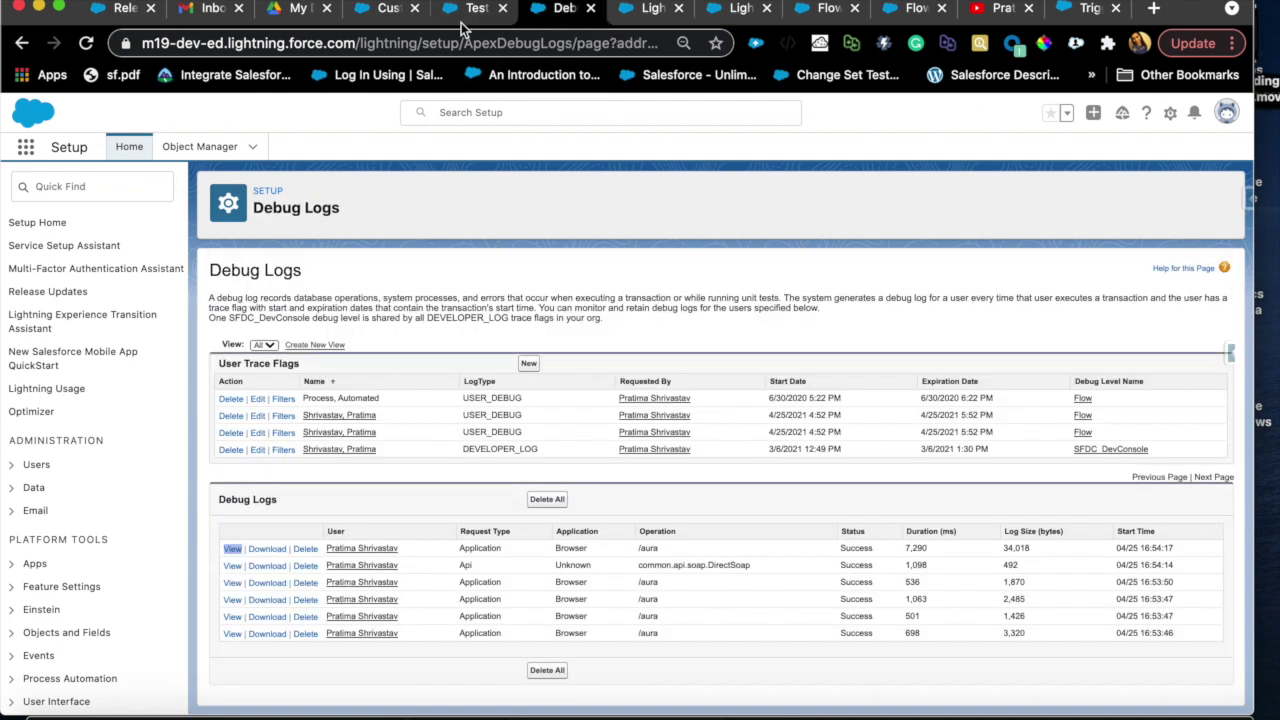
click(112, 179)
text(f)
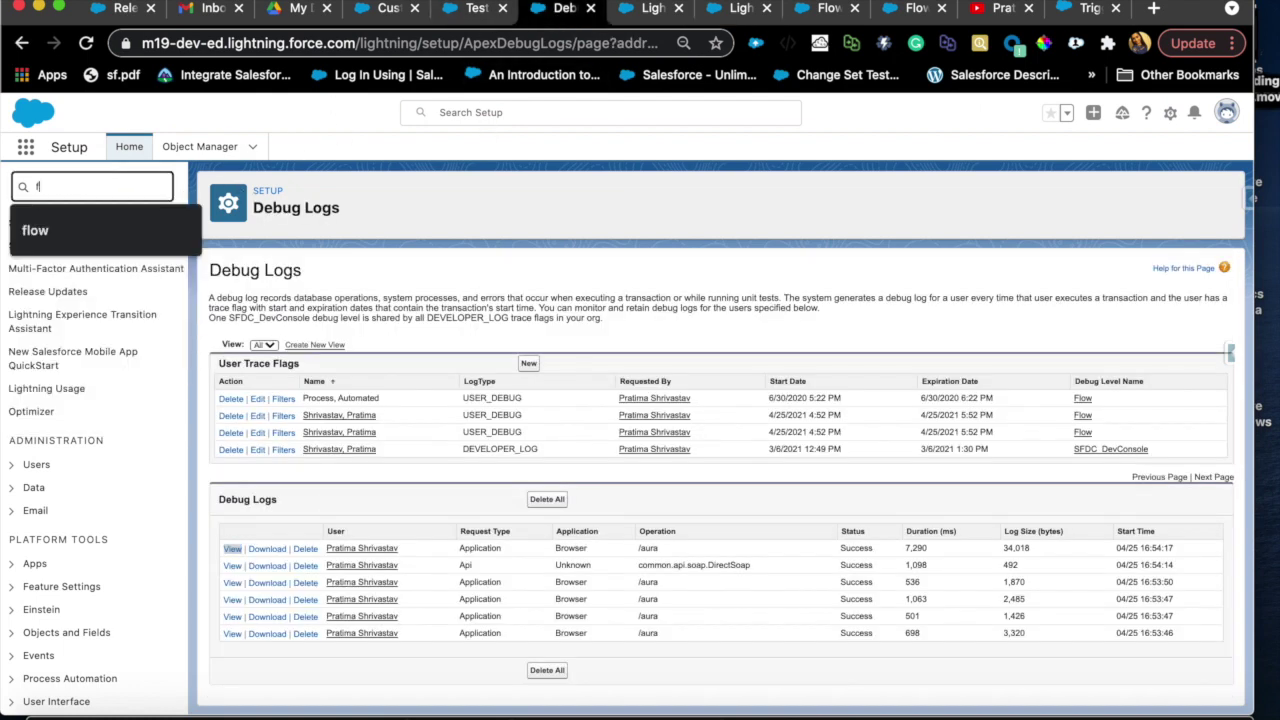
click(103, 229)
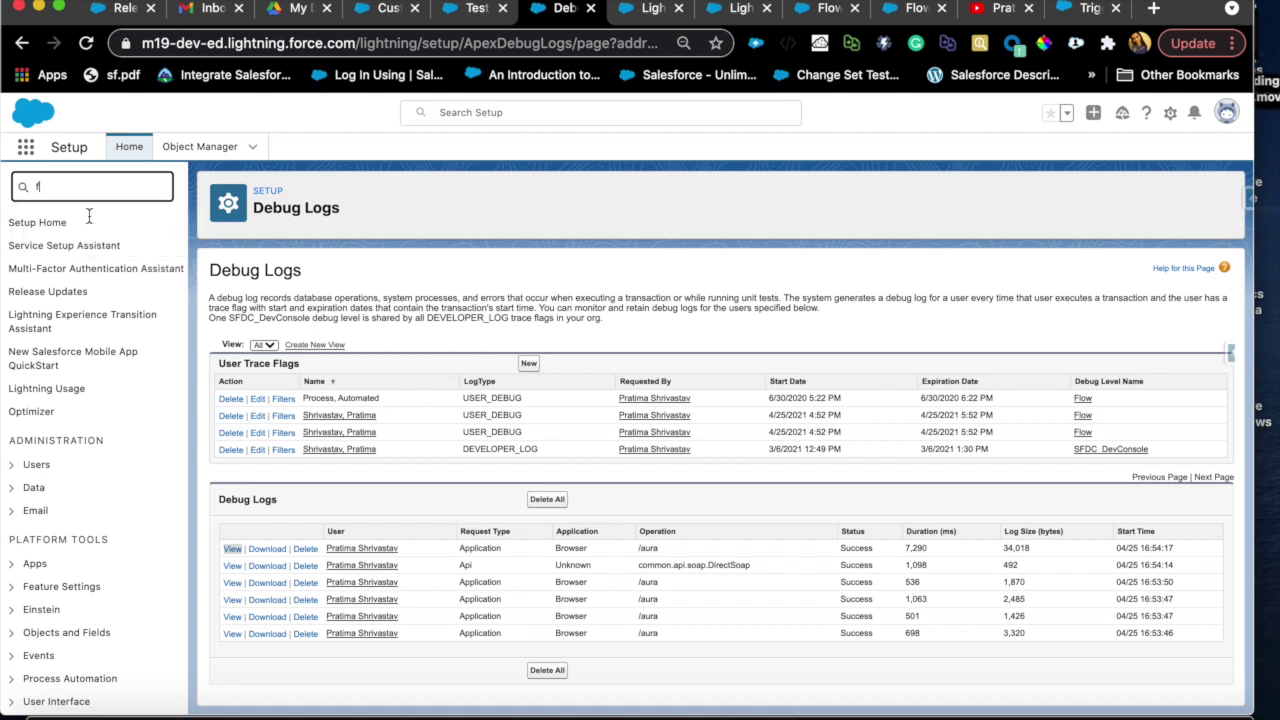
scroll(90, 450, down, 4)
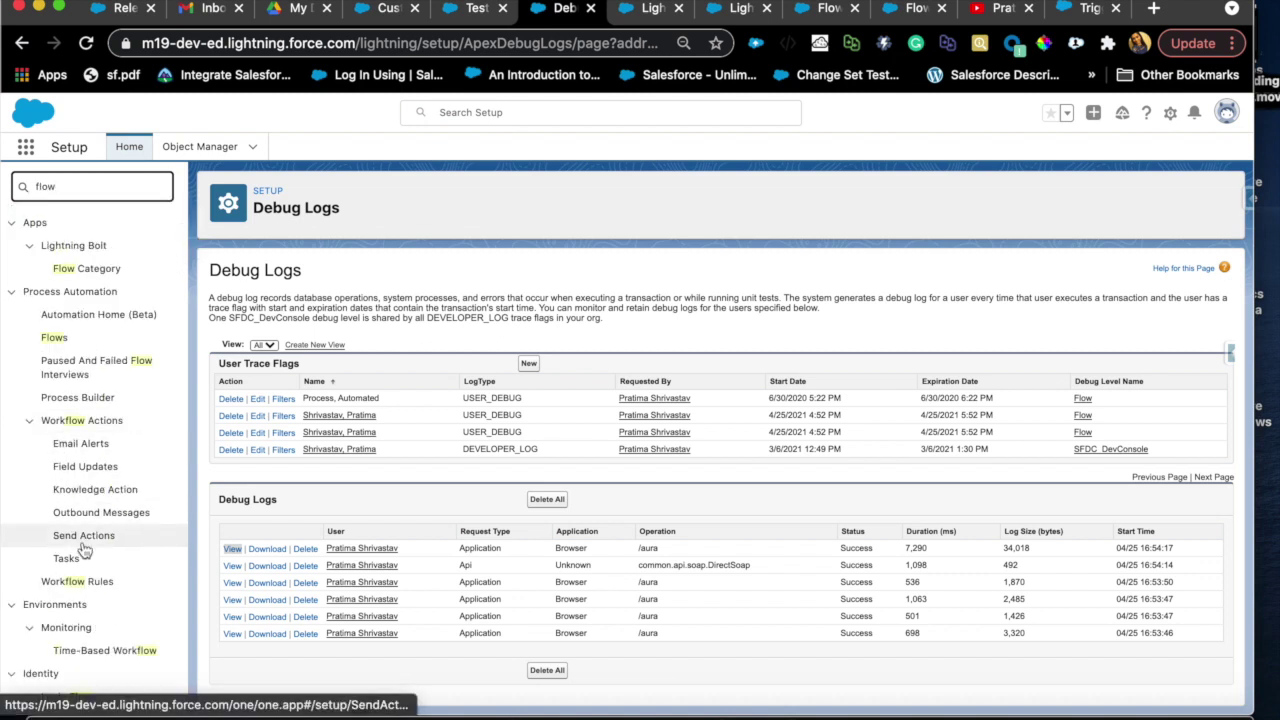
click(55, 338)
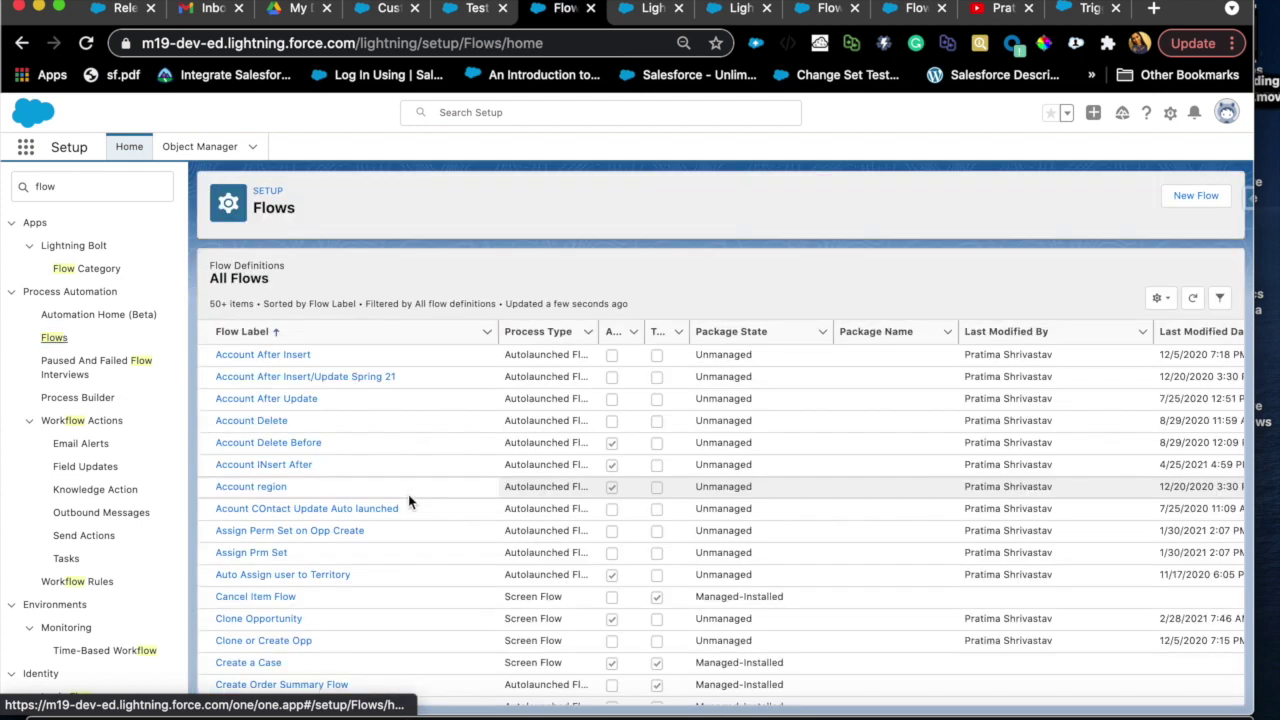
Step: Scroll through All Flows and open the Create a Case flow in Flow Builder
scroll(408, 500, down, 3)
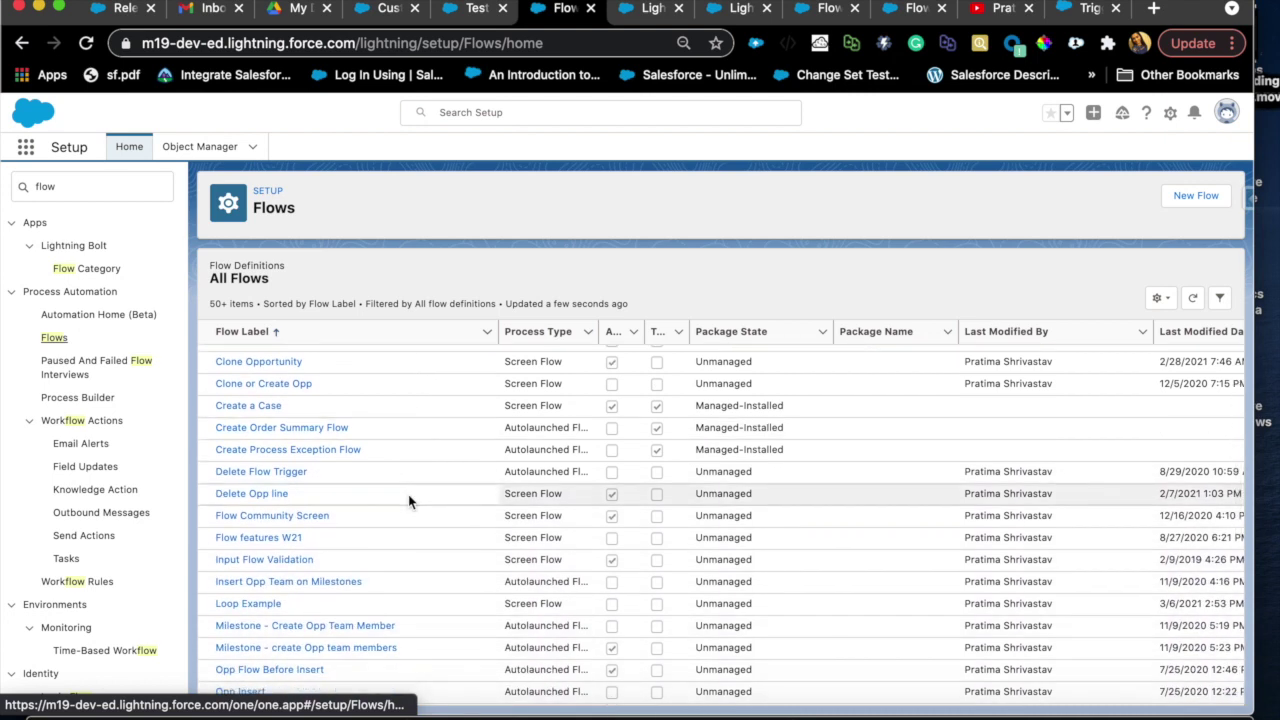
scroll(408, 494, up, 5)
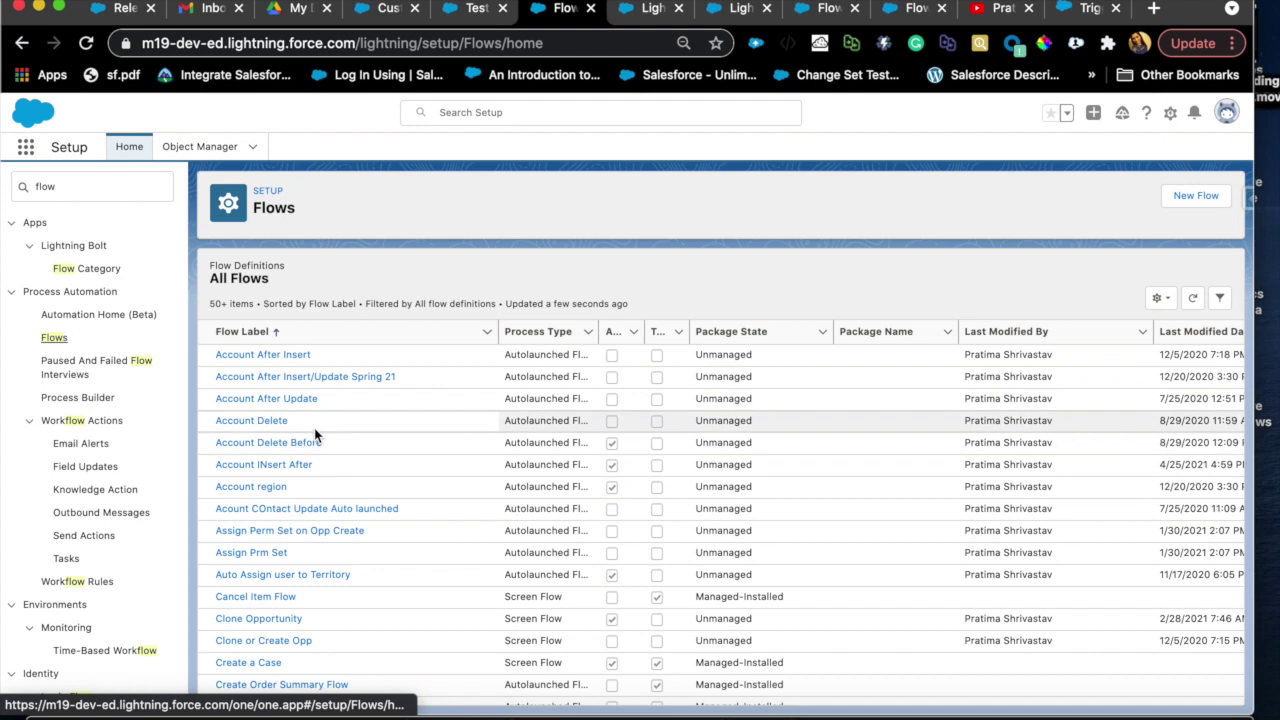
scroll(315, 435, down, 1)
scroll(315, 435, up, 1)
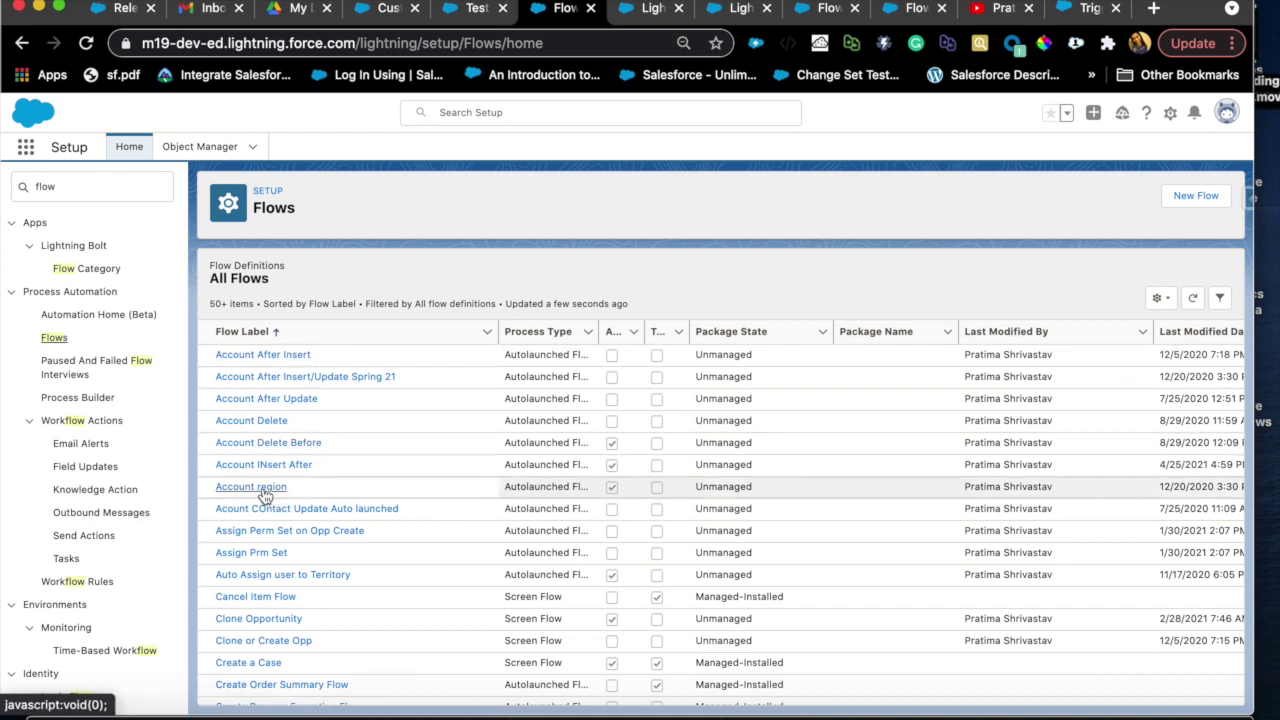
scroll(310, 520, down, 2)
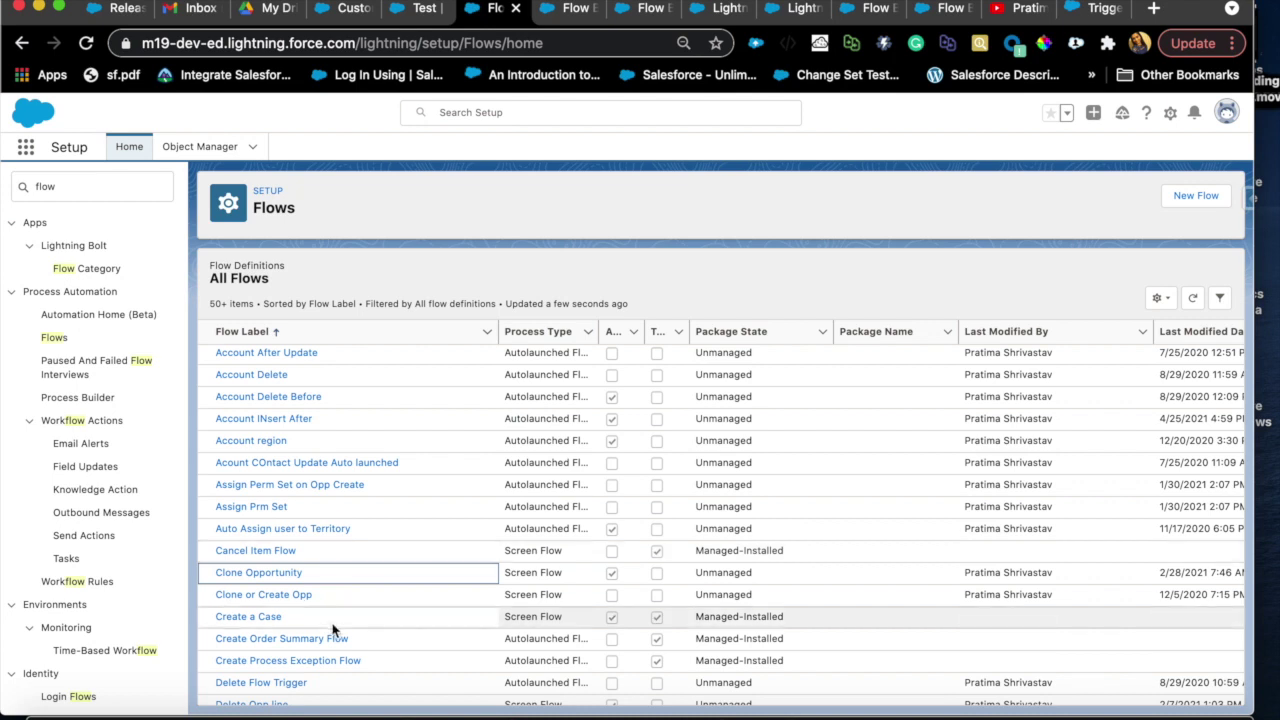
scroll(330, 630, down, 2)
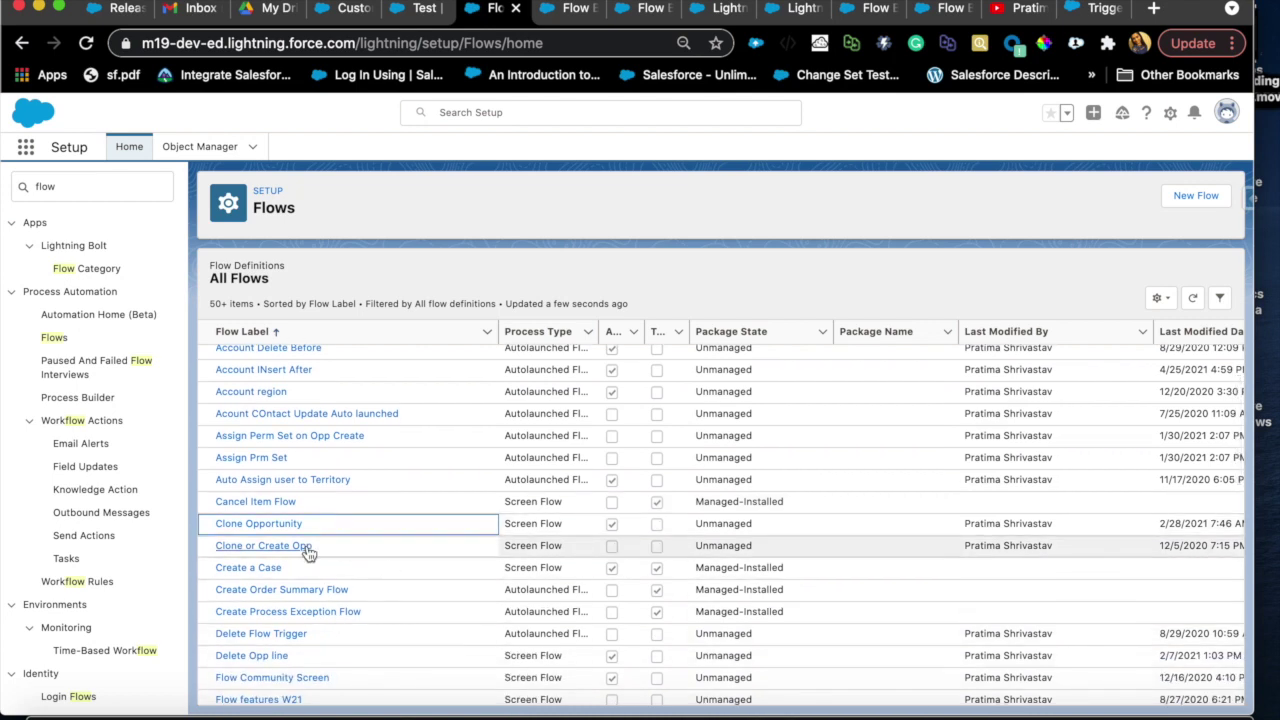
click(275, 568)
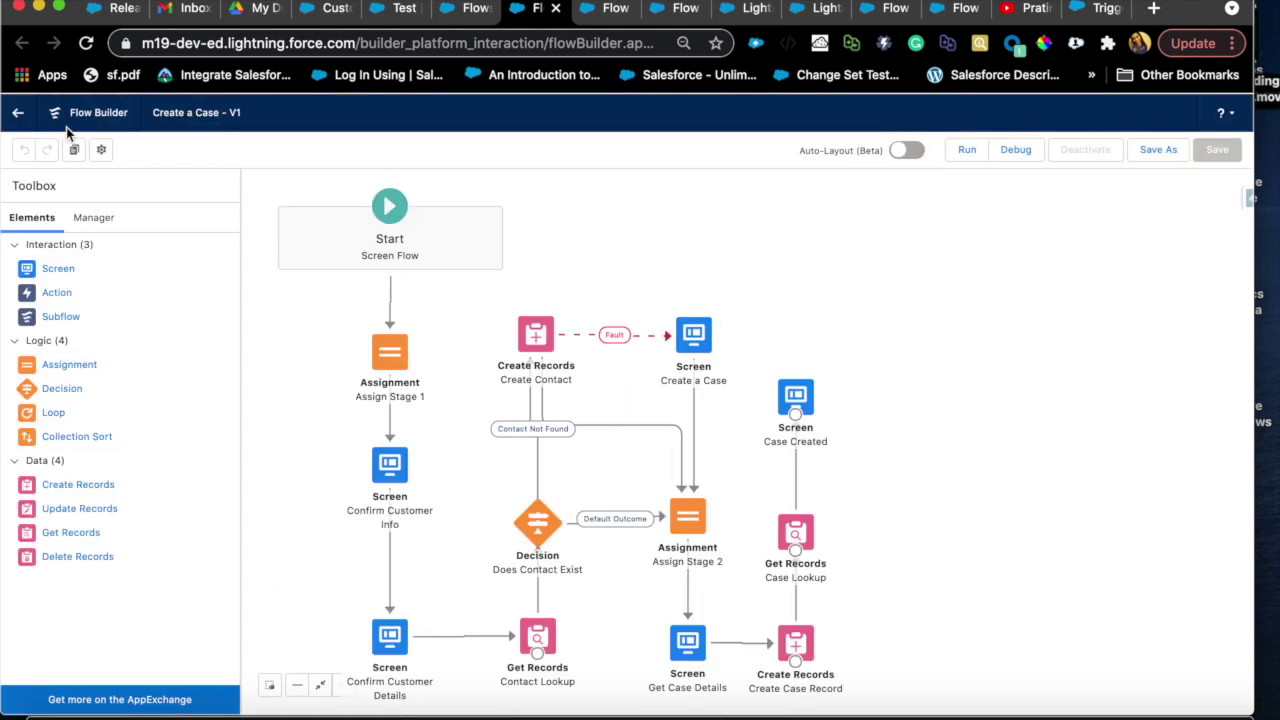
Step: Review the Create a Case flow's version properties and empty description, then return to the All Flows list
click(103, 151)
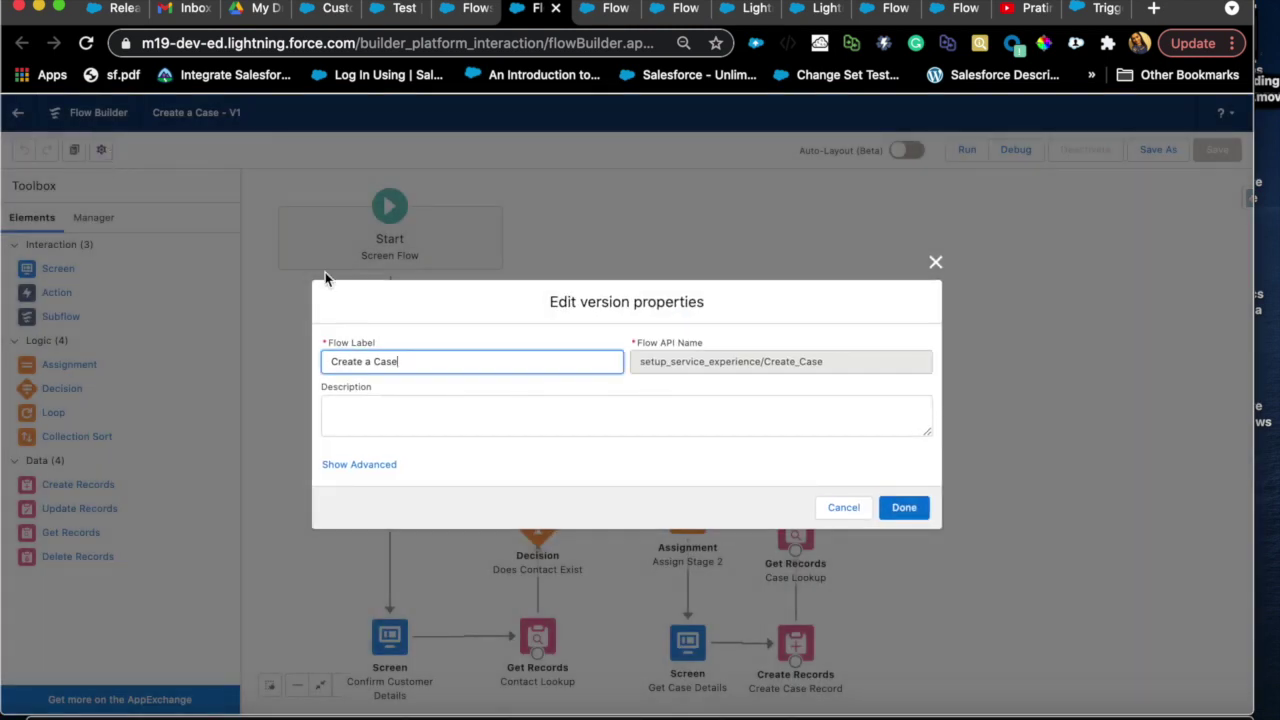
click(454, 404)
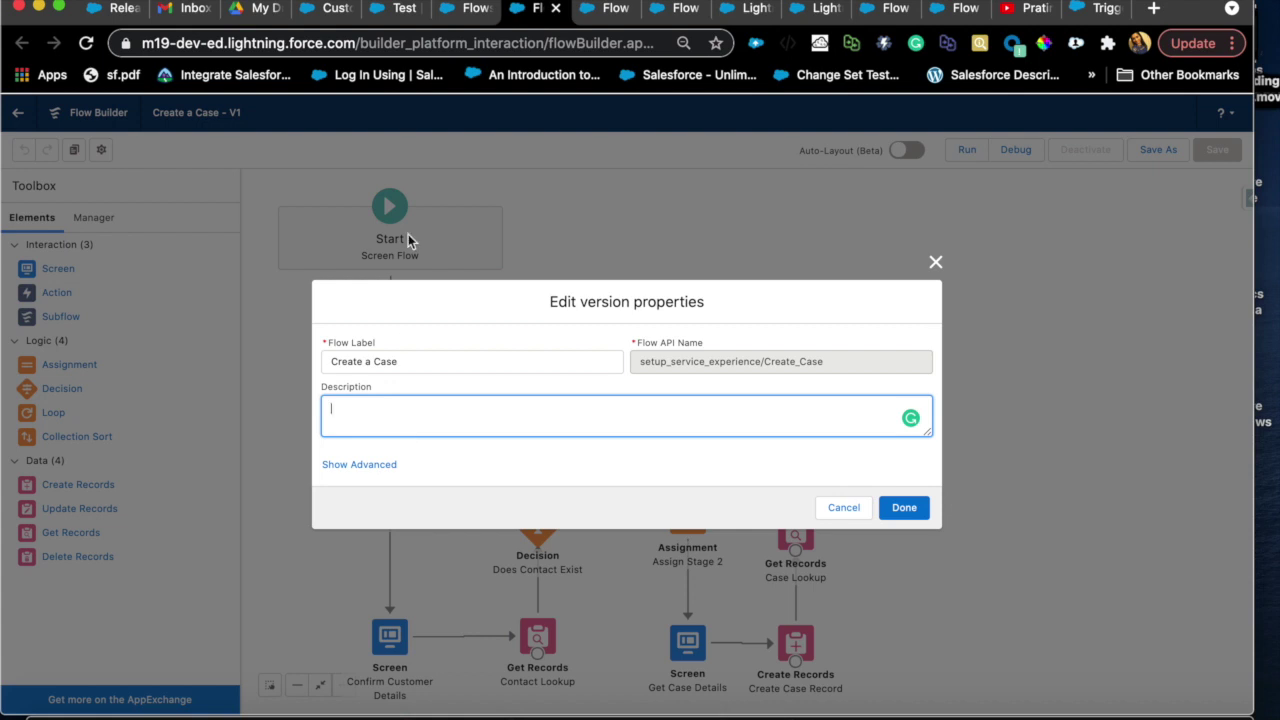
click(462, 22)
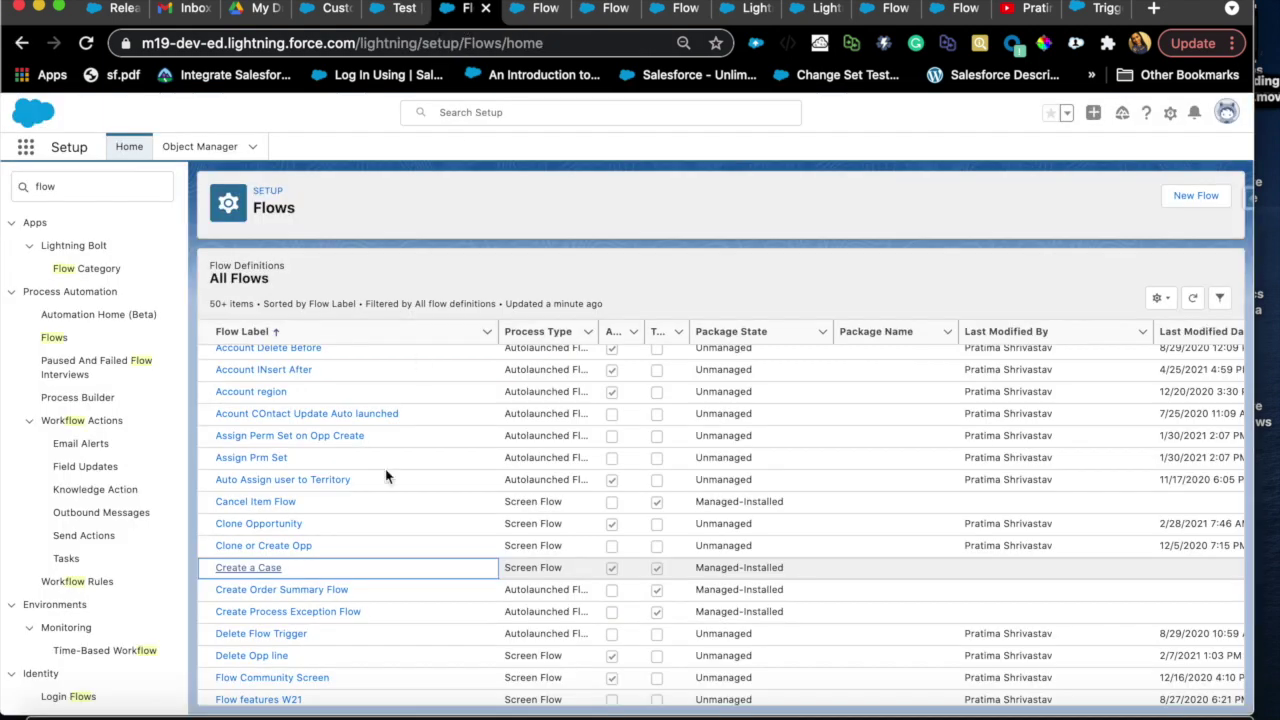
scroll(387, 477, up, 2)
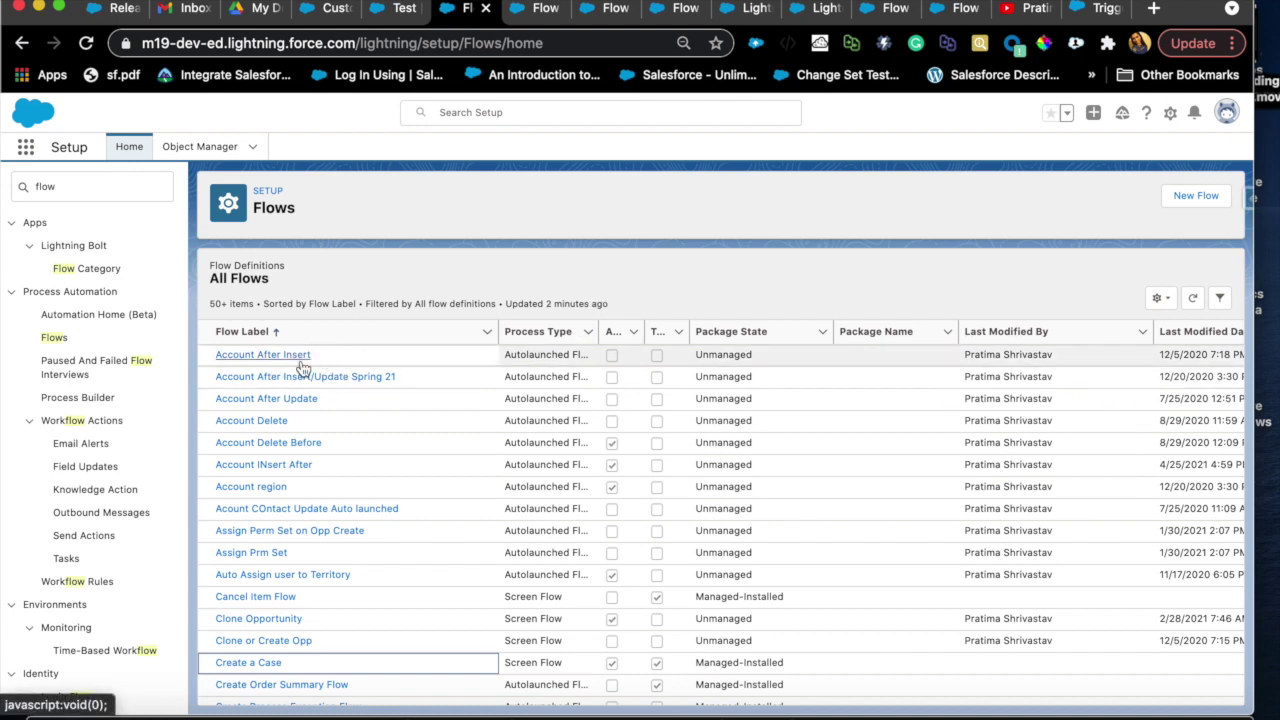
scroll(480, 360, right, 2)
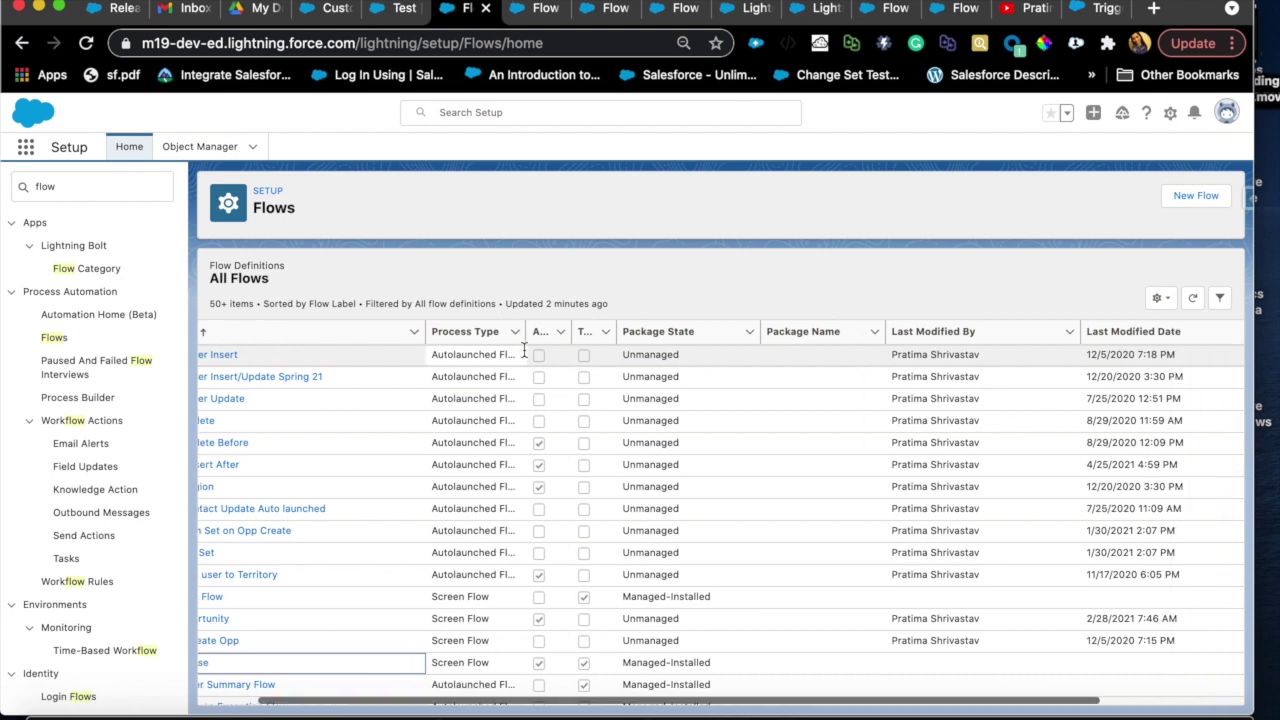
scroll(430, 356, left, 1)
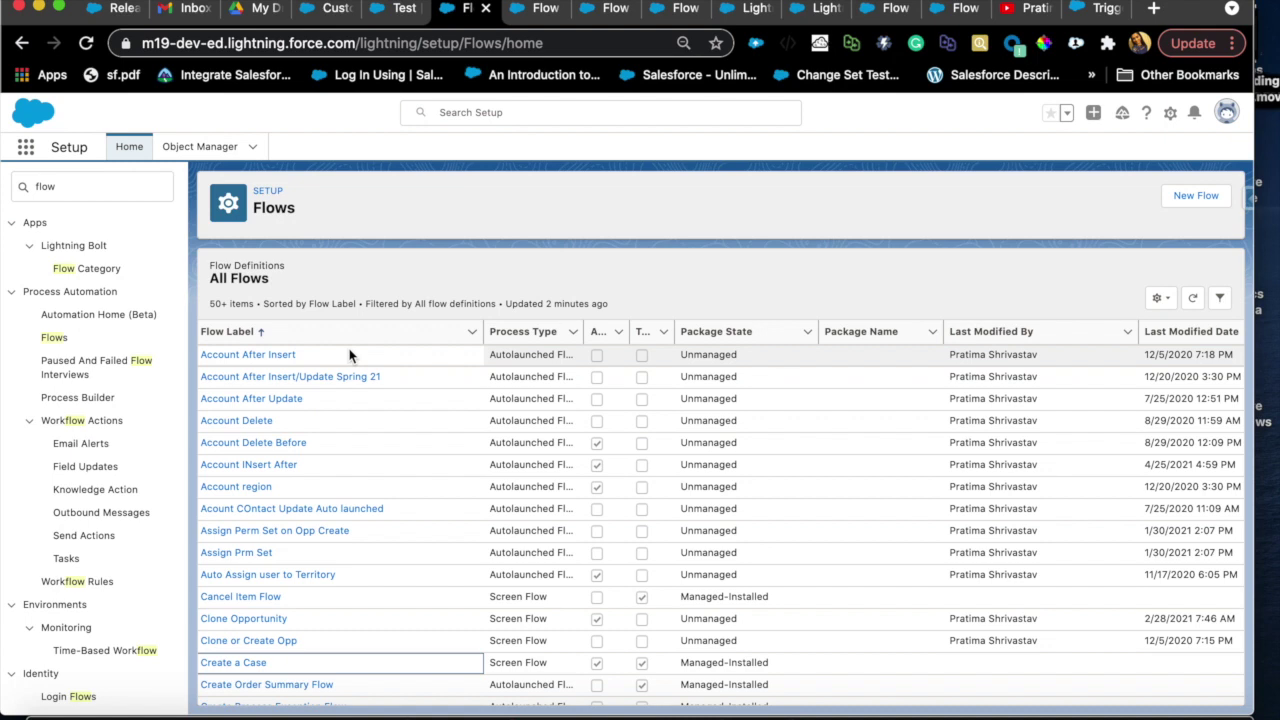
Step: Open the Clone Opportunity flow's Get Records element and replace its label with GetOpptyRecords
click(616, 10)
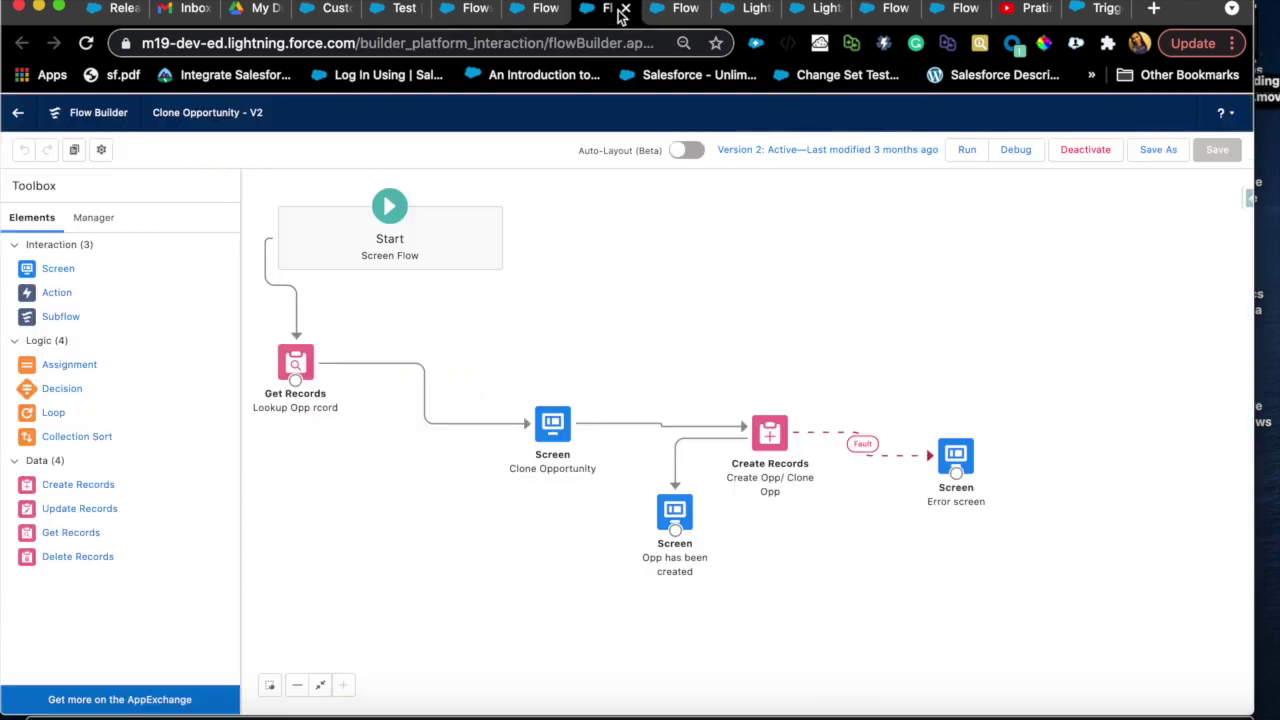
click(300, 370)
double_click(300, 368)
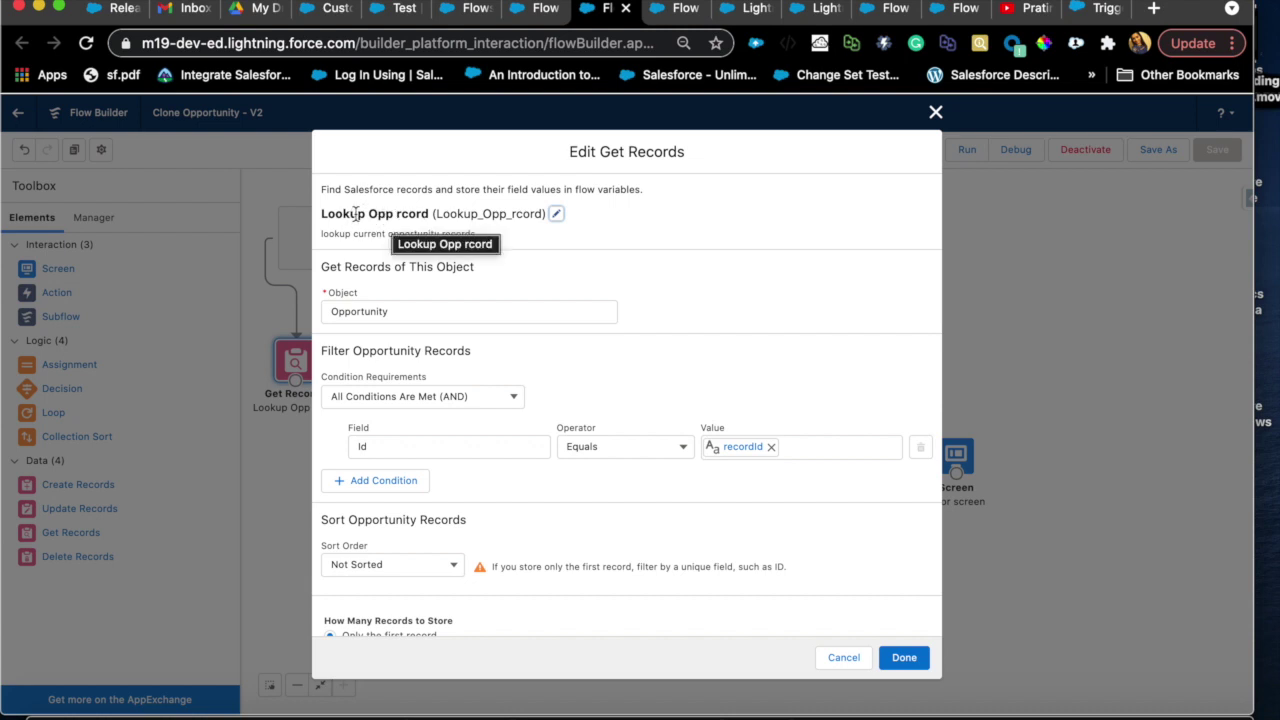
click(556, 216)
triple_click(540, 232)
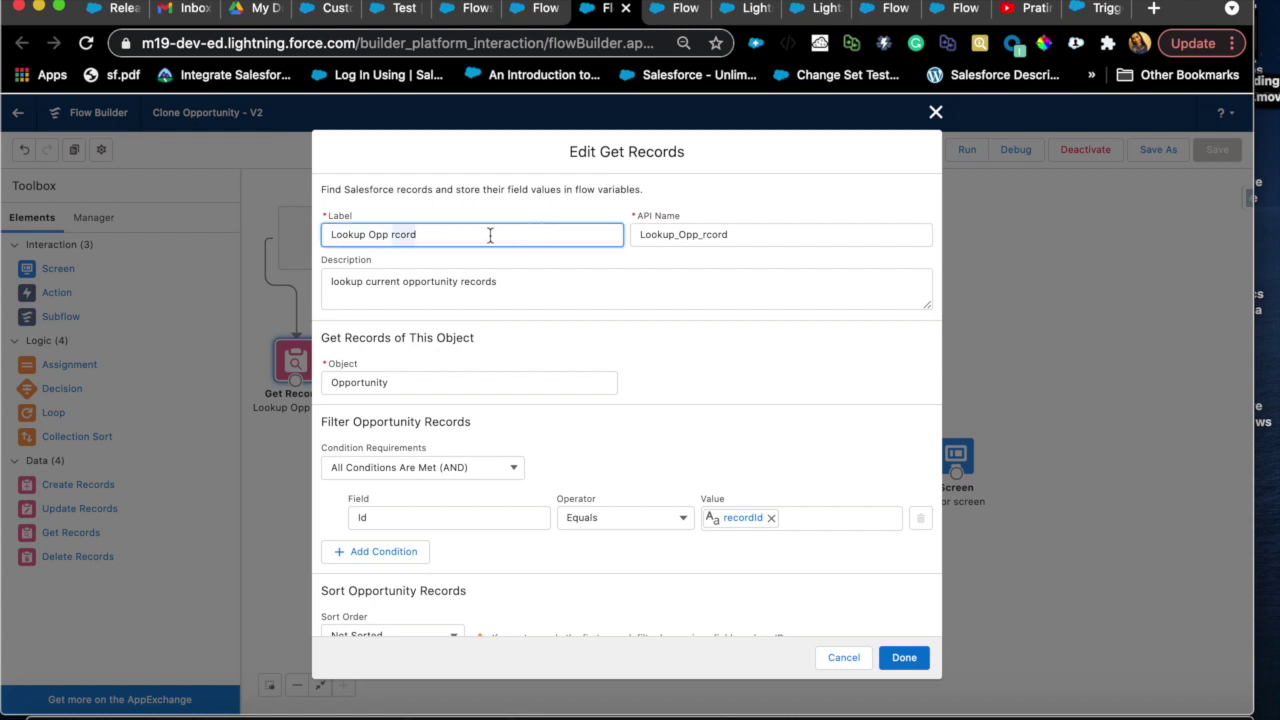
key(BackSpace)
text(GetOpptyRecords)
Step: Correct the label to getOpptyRecords, then close the element without applying the change
click(337, 235)
key(BackSpace)
text(g)
double_click(410, 243)
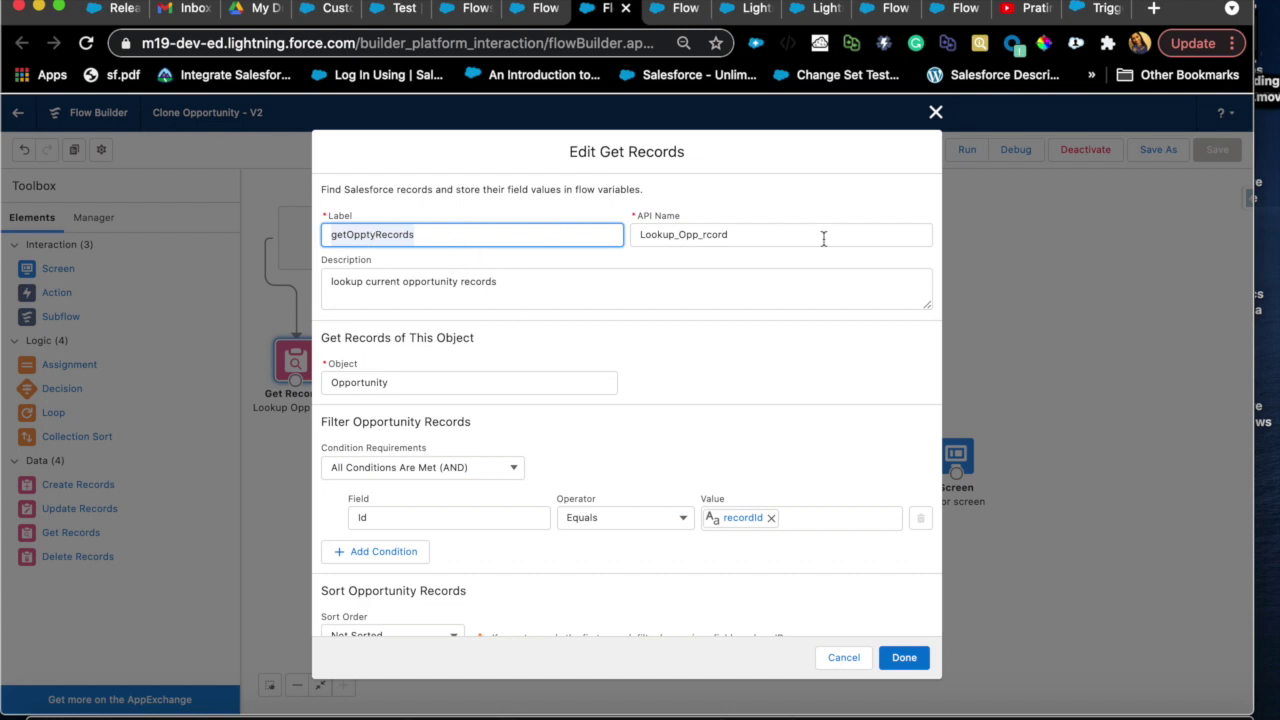
click(935, 113)
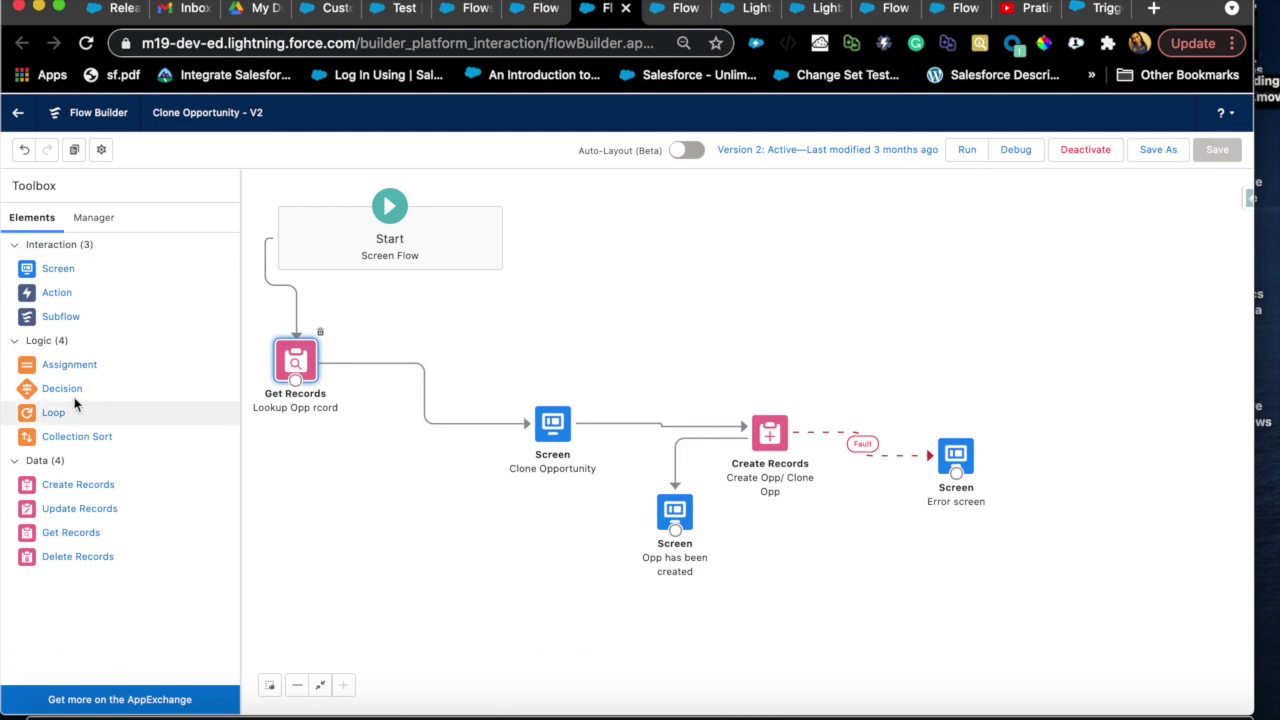
click(93, 218)
Step: Create a new variable resource varOppty of data type Record for the Opportunity object
click(74, 290)
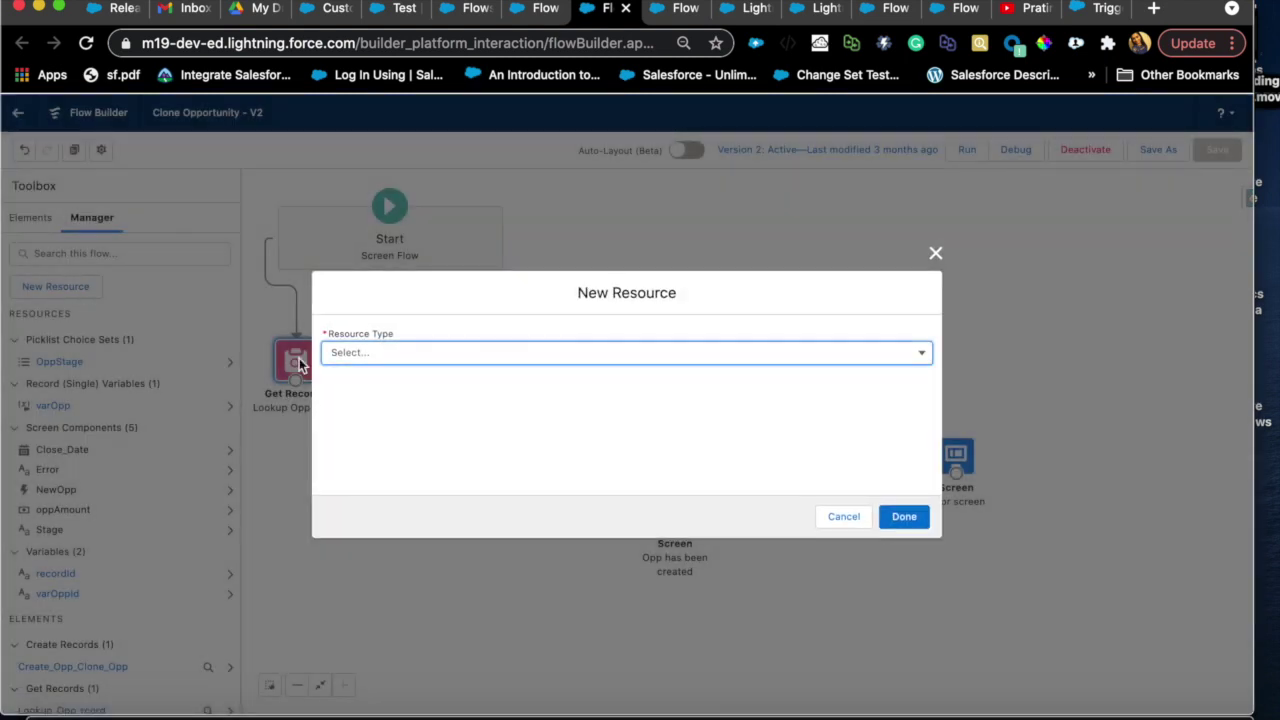
click(366, 352)
click(369, 385)
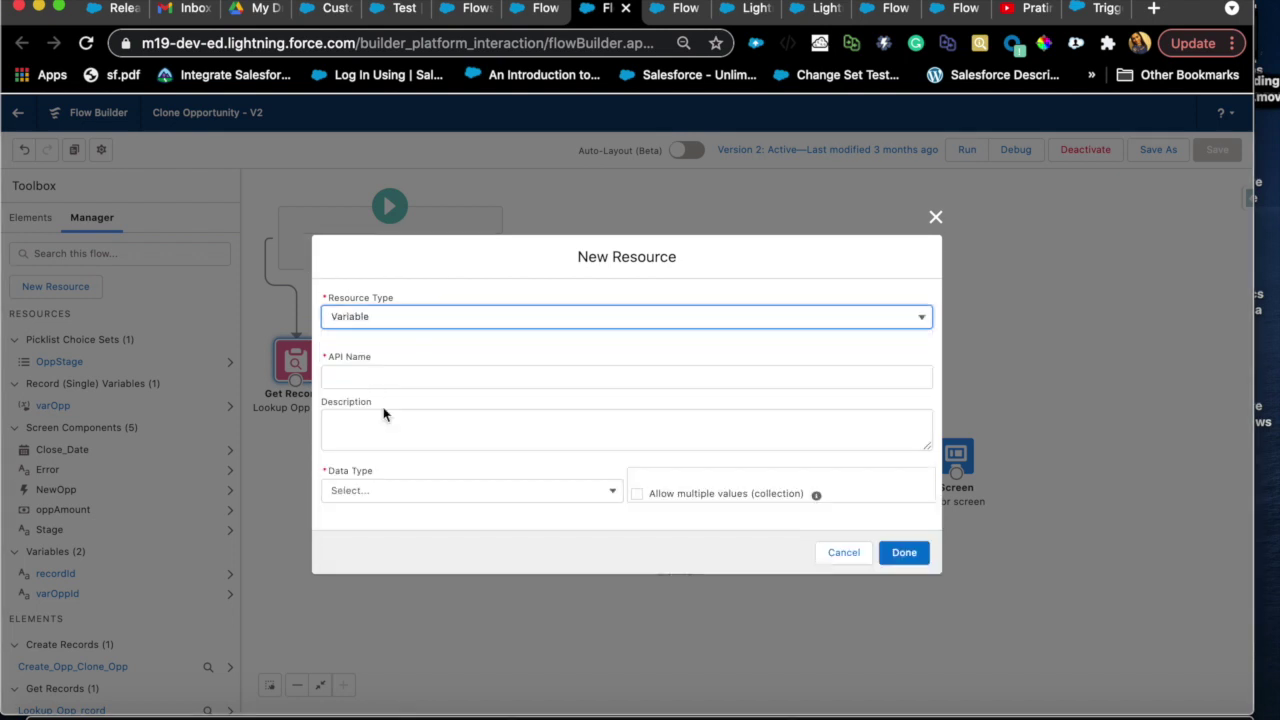
click(381, 379)
text(v)
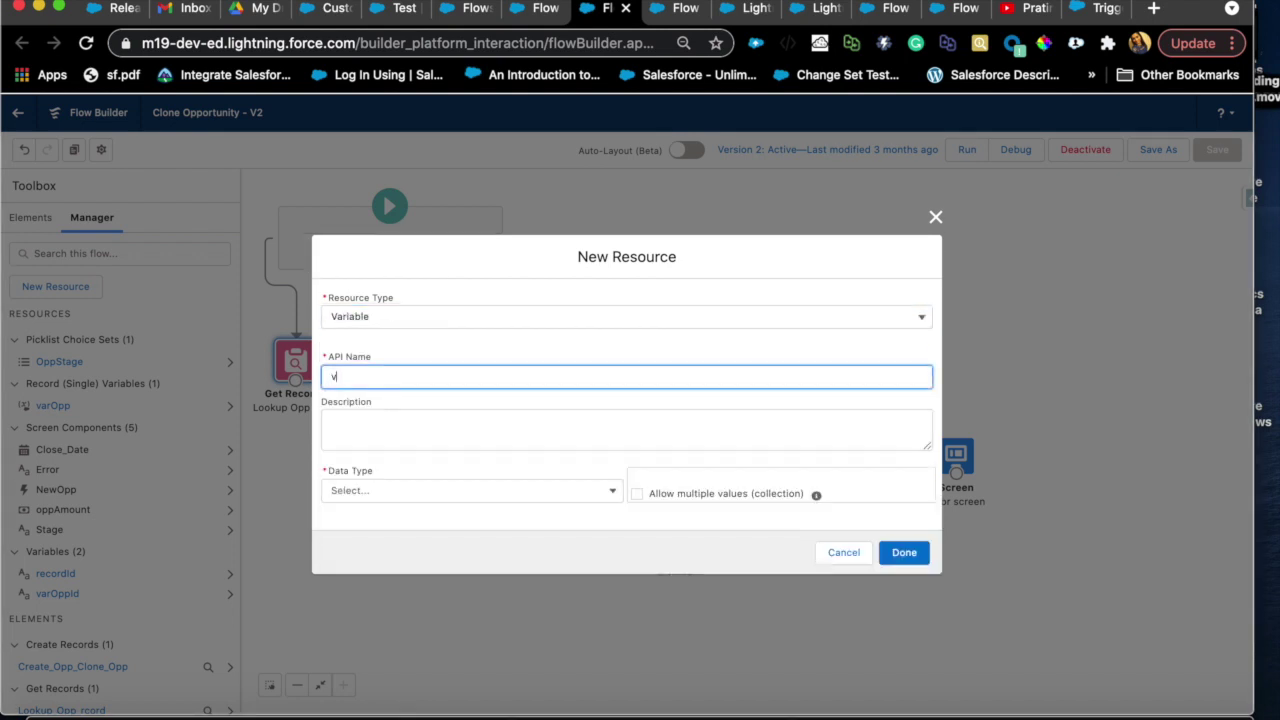
text(arOppty)
click(402, 488)
click(374, 546)
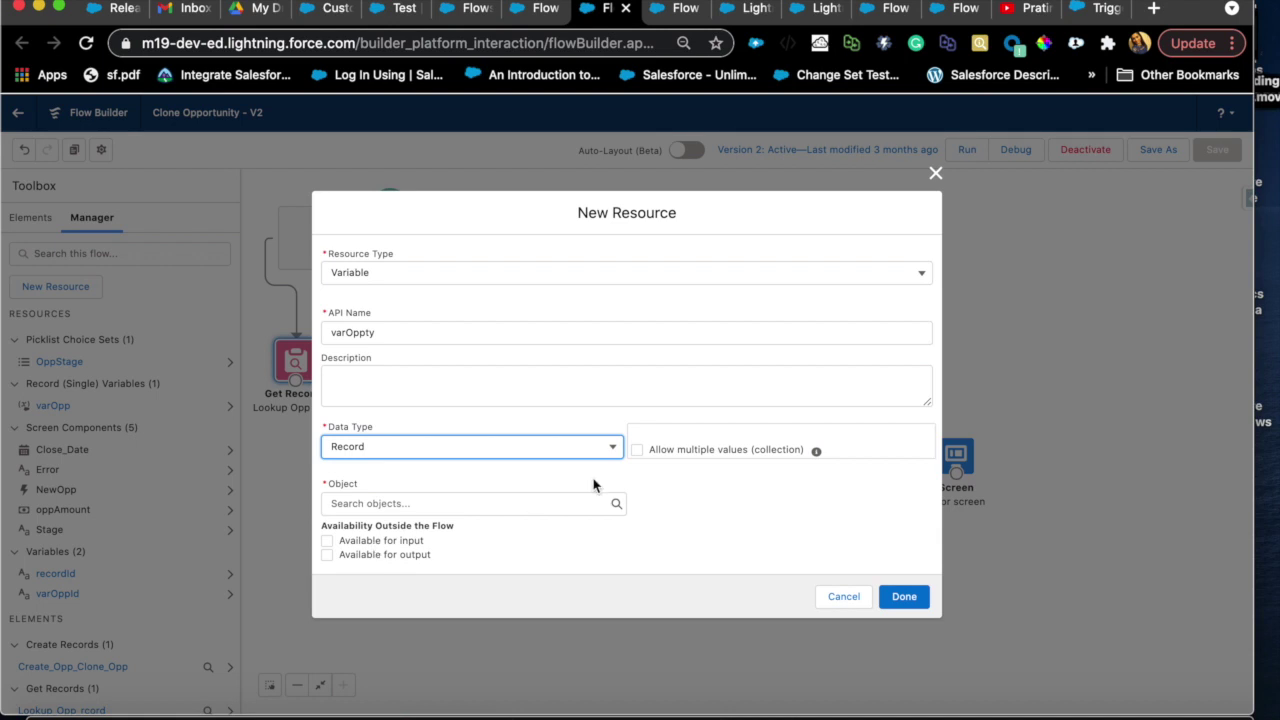
click(517, 499)
text(opp)
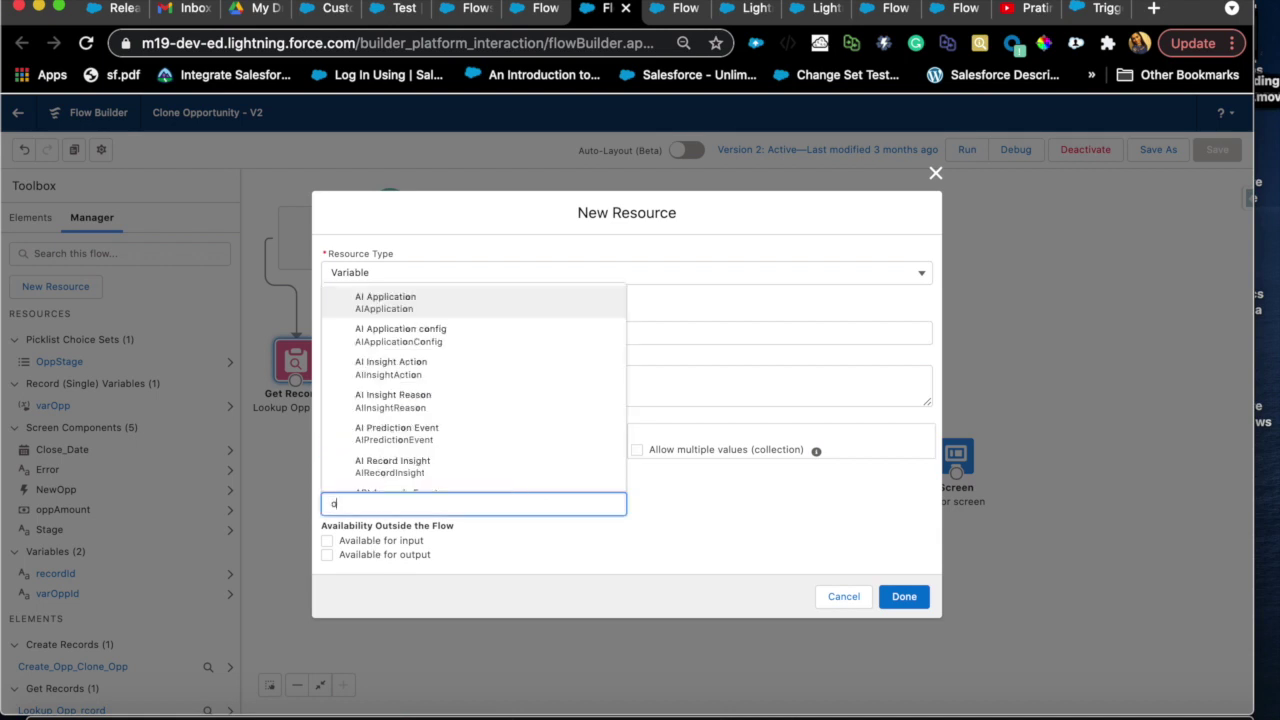
click(445, 304)
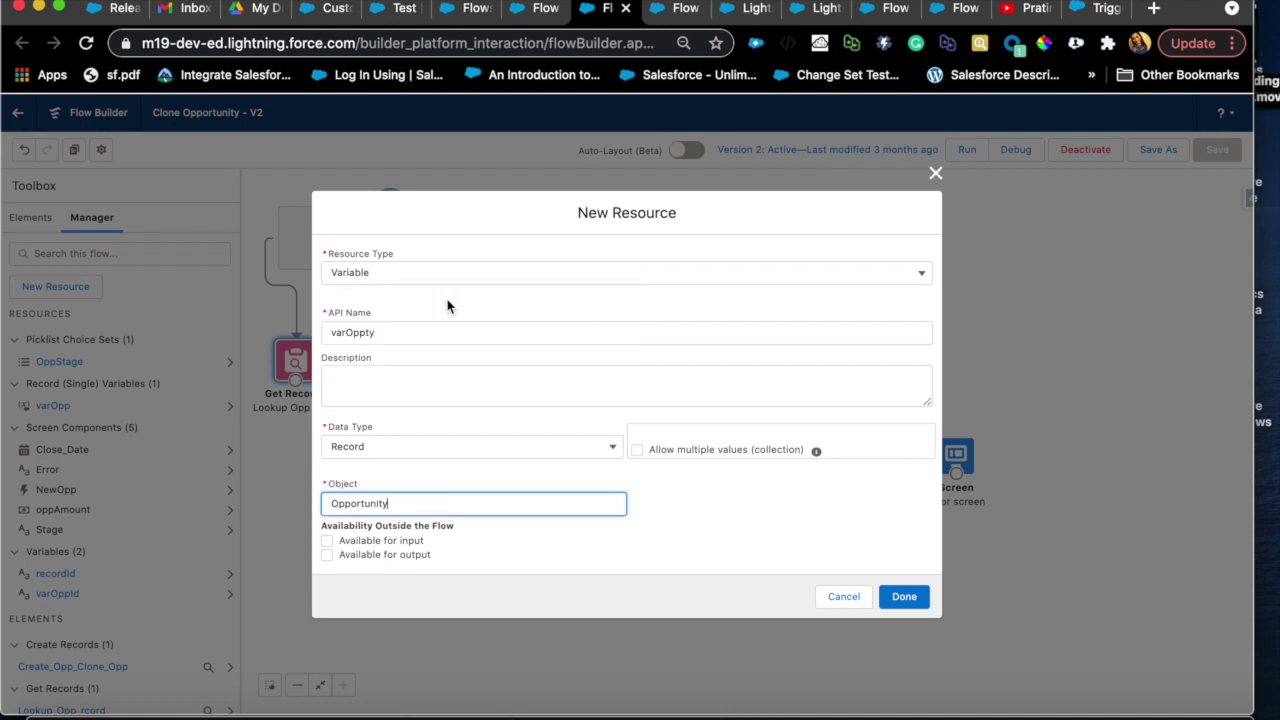
click(378, 334)
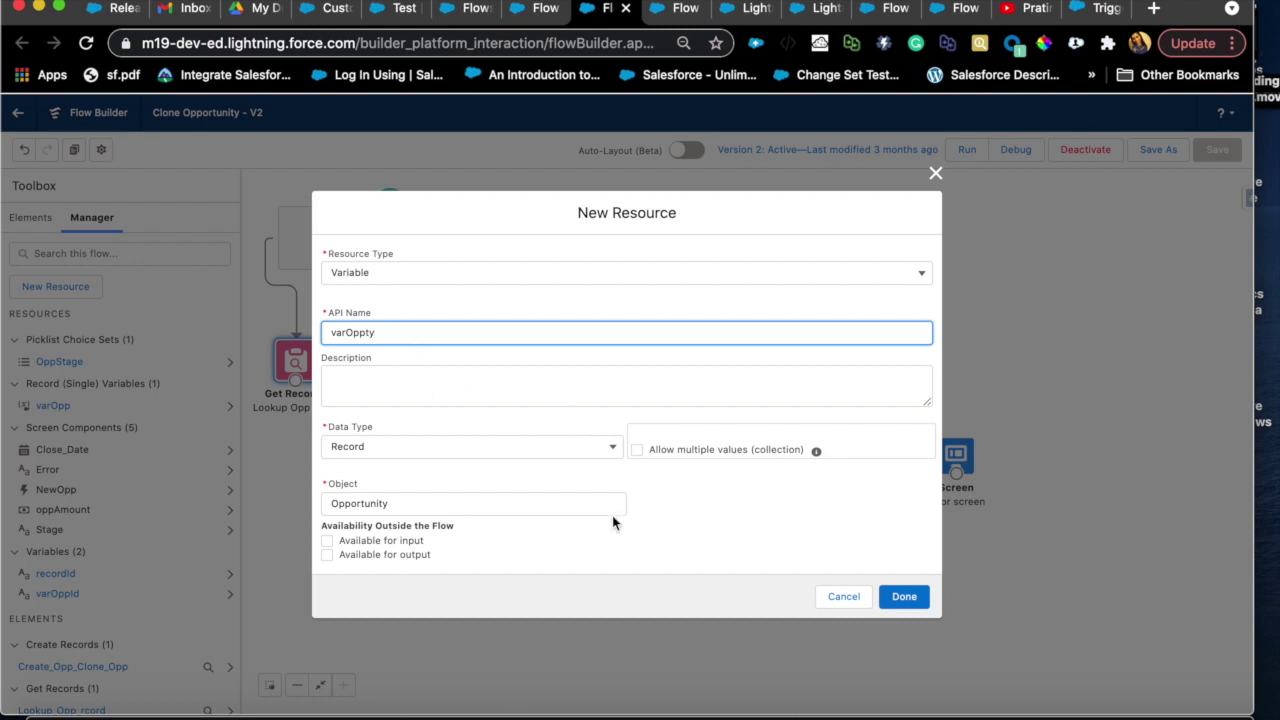
Step: Allow multiple values and rename the variable to varOpptyCollection
click(637, 451)
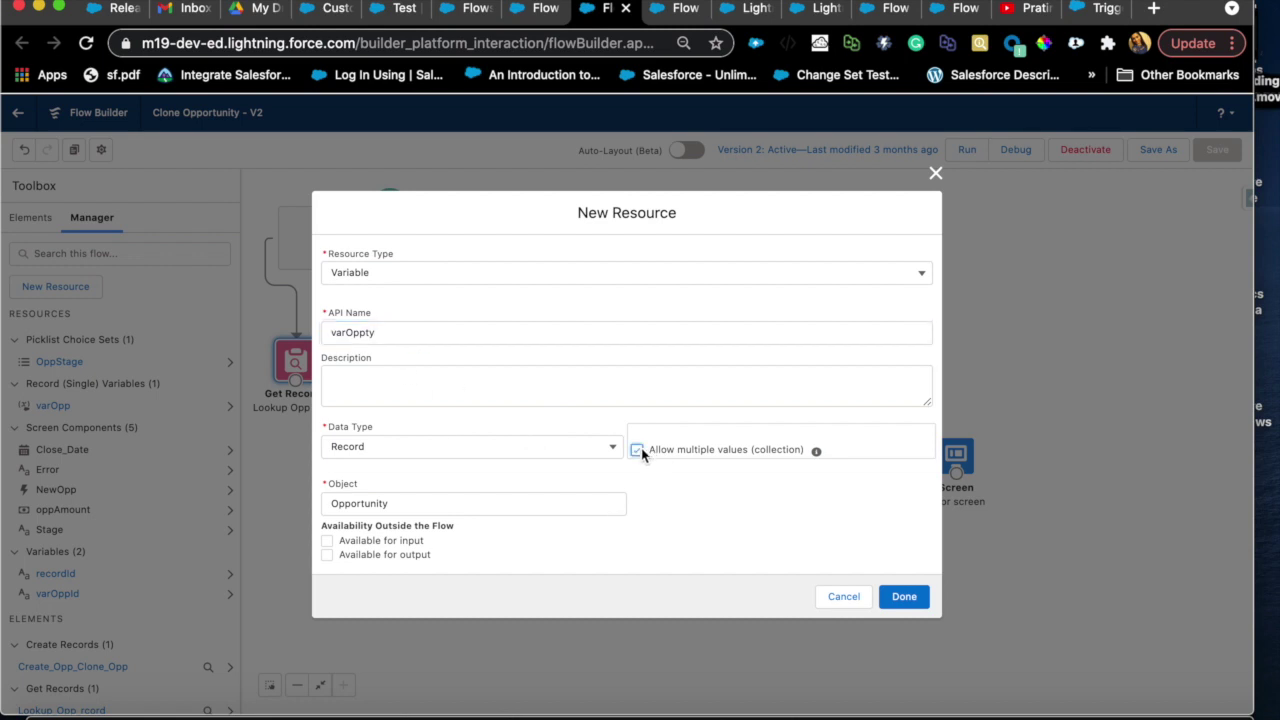
click(493, 336)
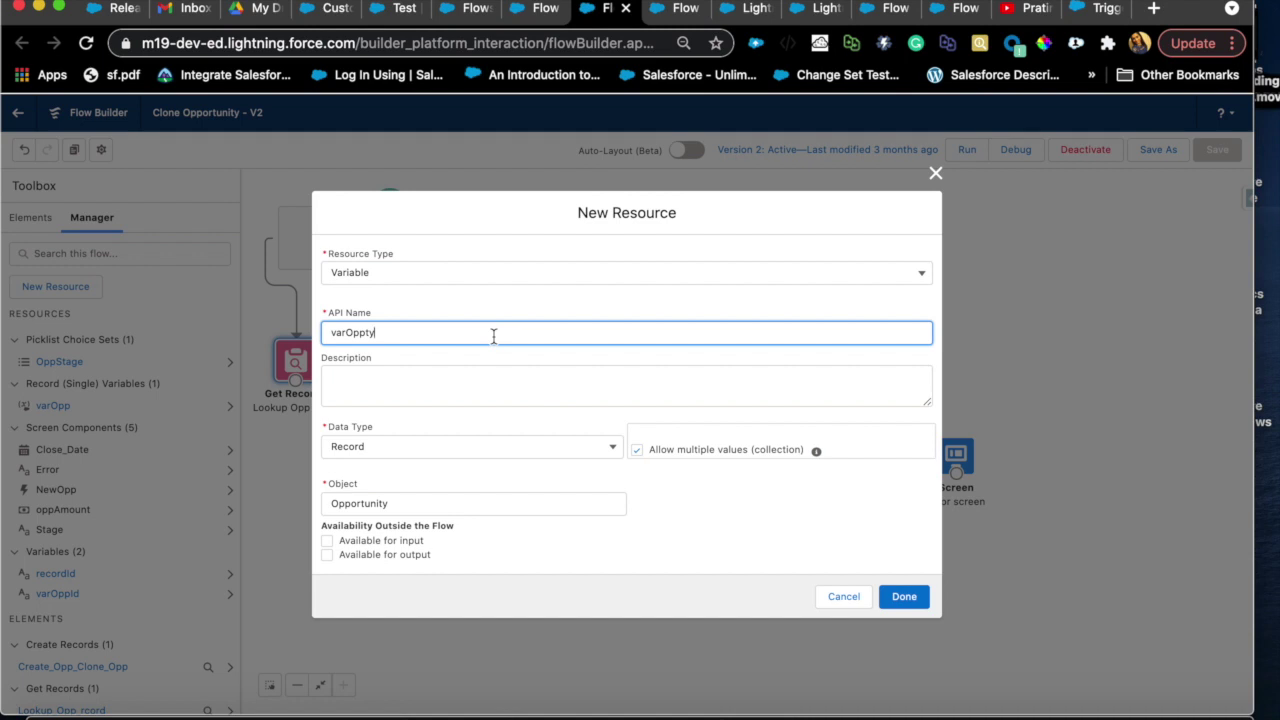
text(Collection)
click(478, 387)
double_click(438, 334)
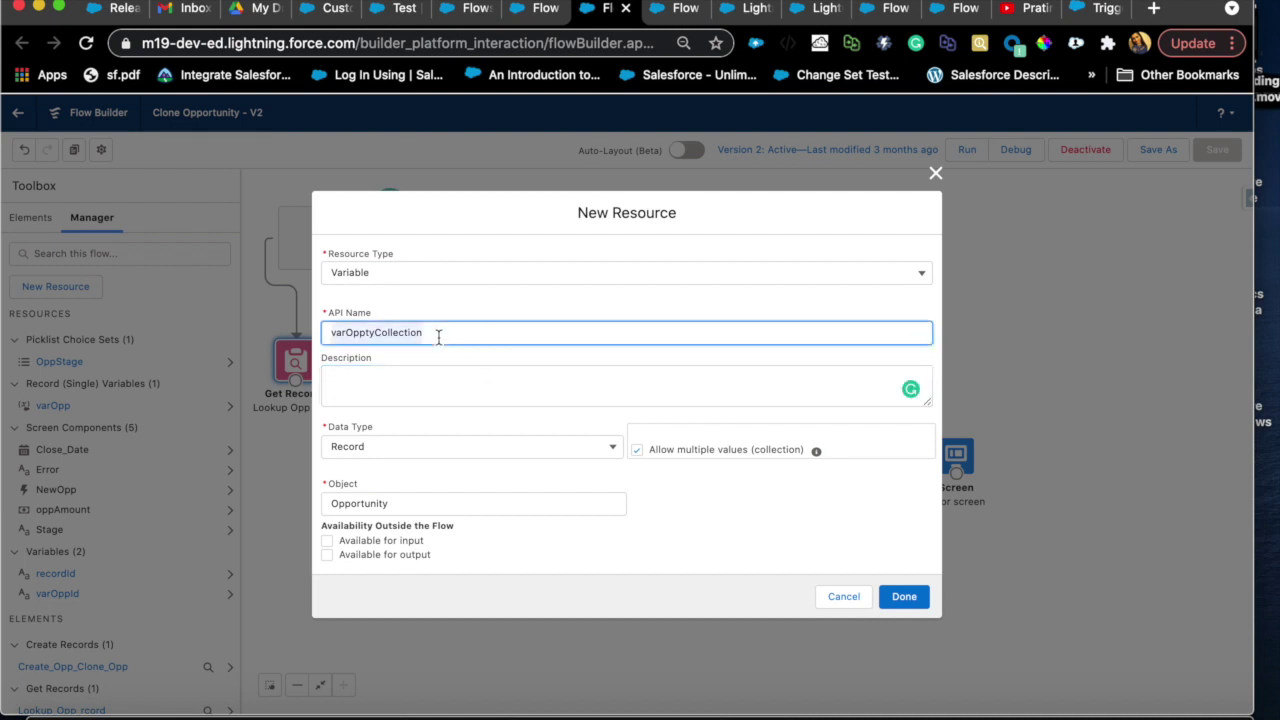
click(422, 381)
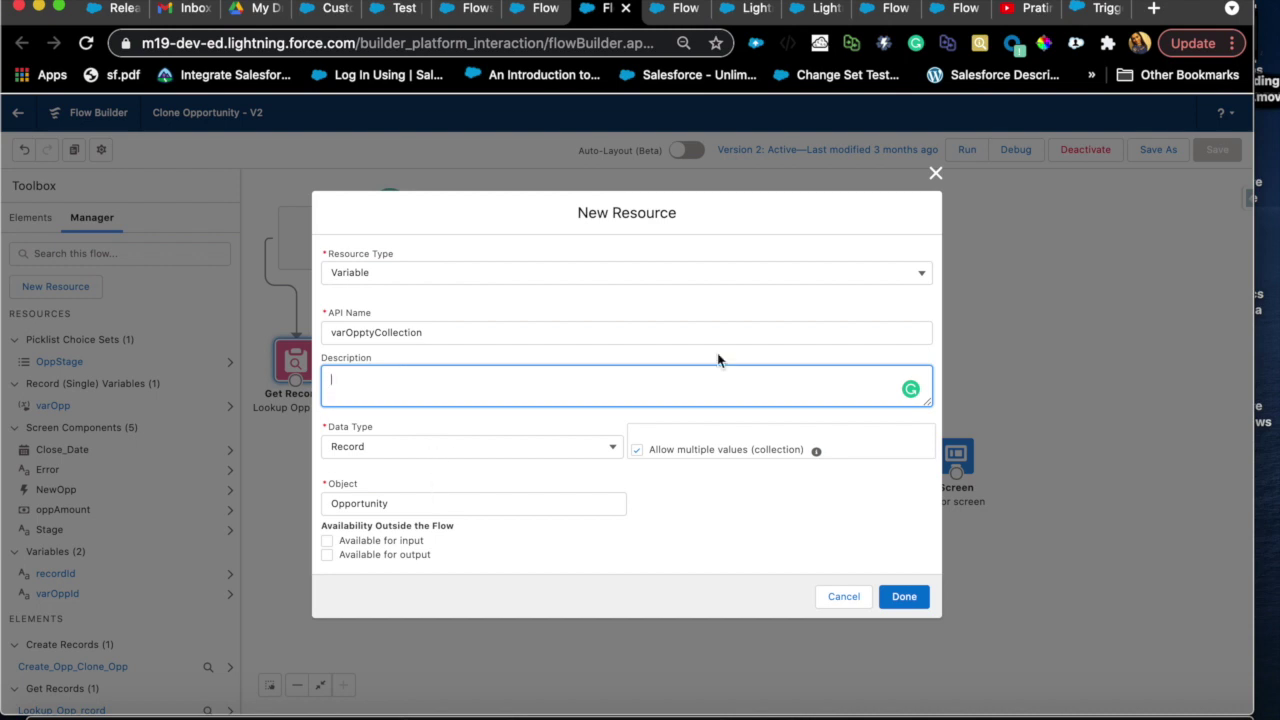
Step: Discard the unsaved variable and open the Clone Opportunity screen for editing
click(712, 269)
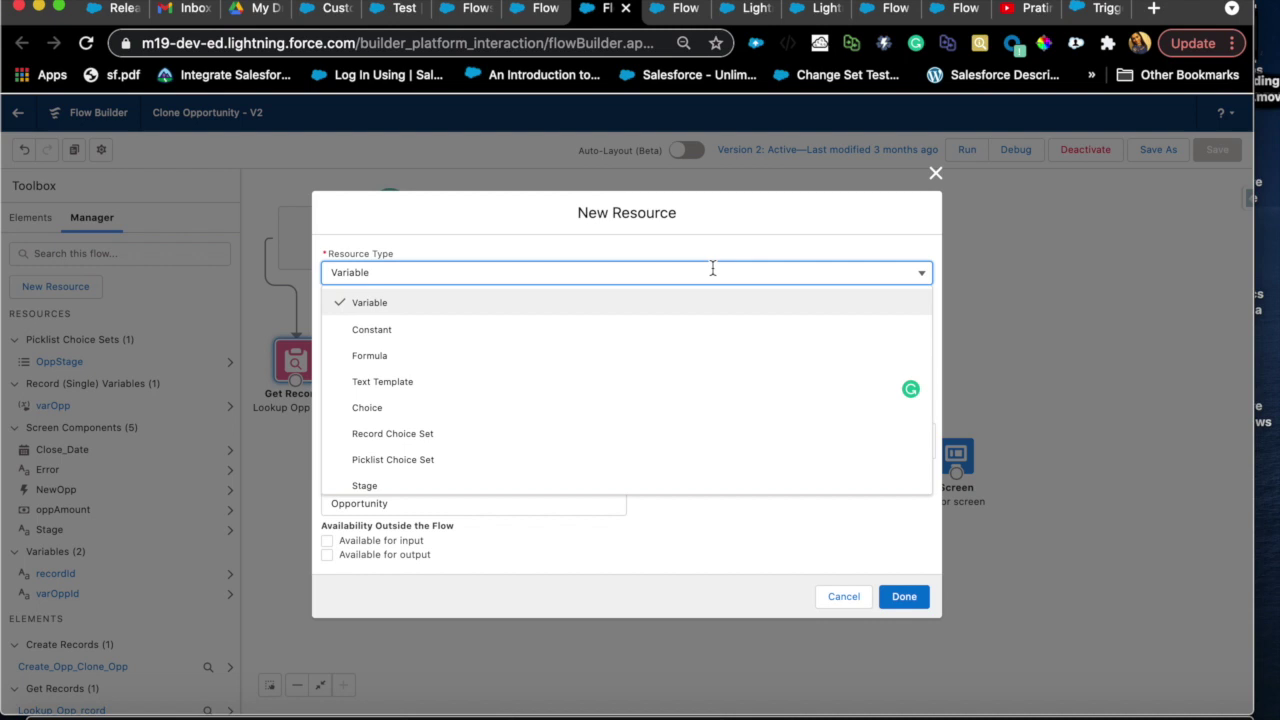
click(935, 173)
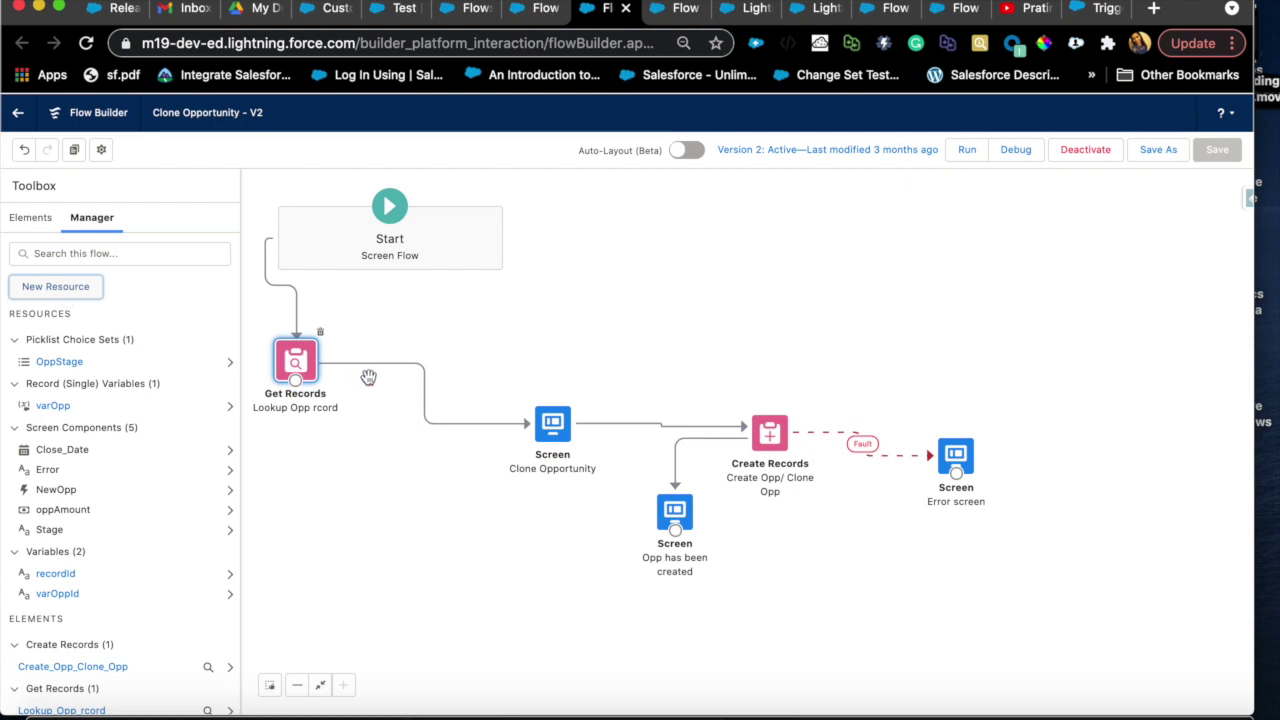
double_click(563, 422)
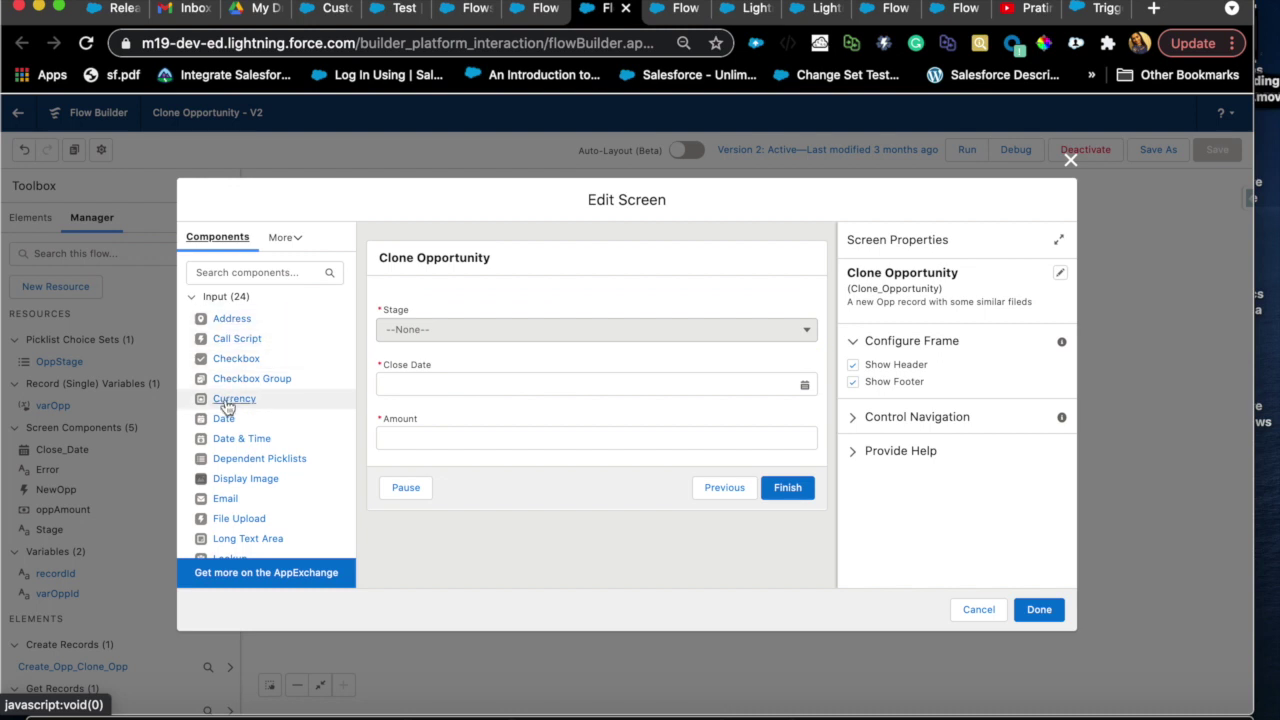
Step: Change the Close Date field's API name from Close_Date to varOpptyCloseDate, then close the screen editor
click(519, 374)
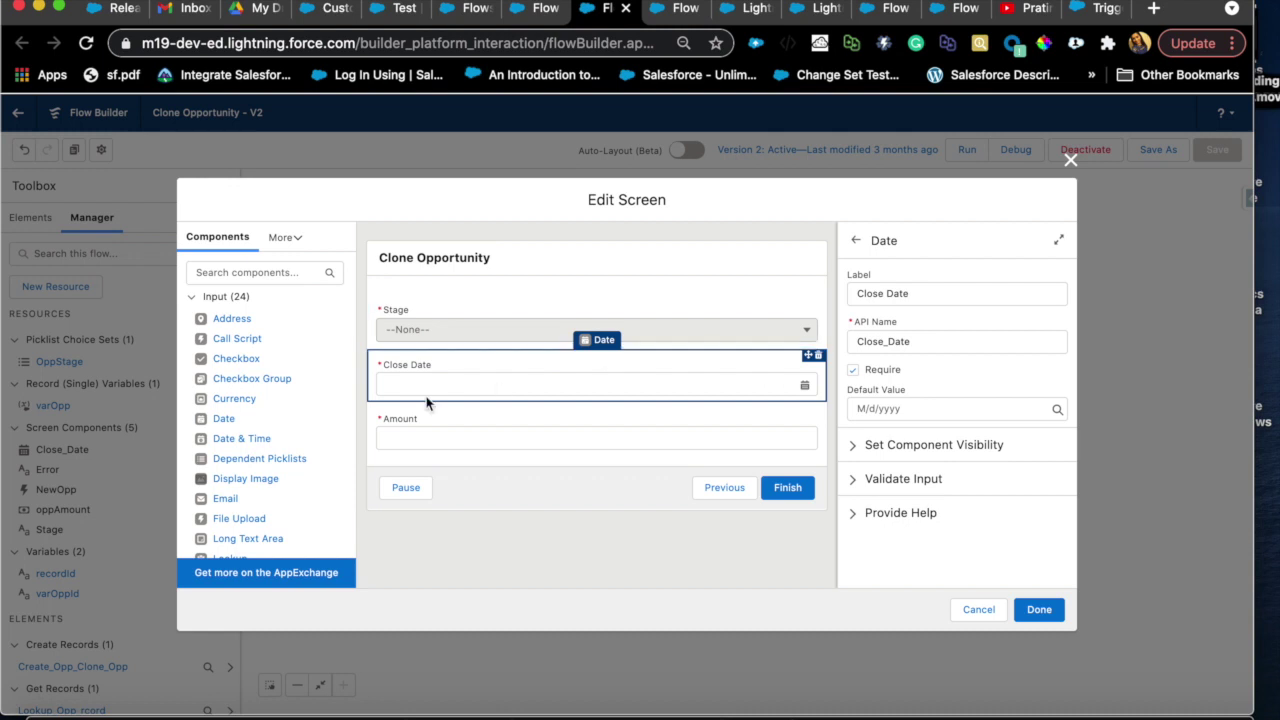
click(933, 345)
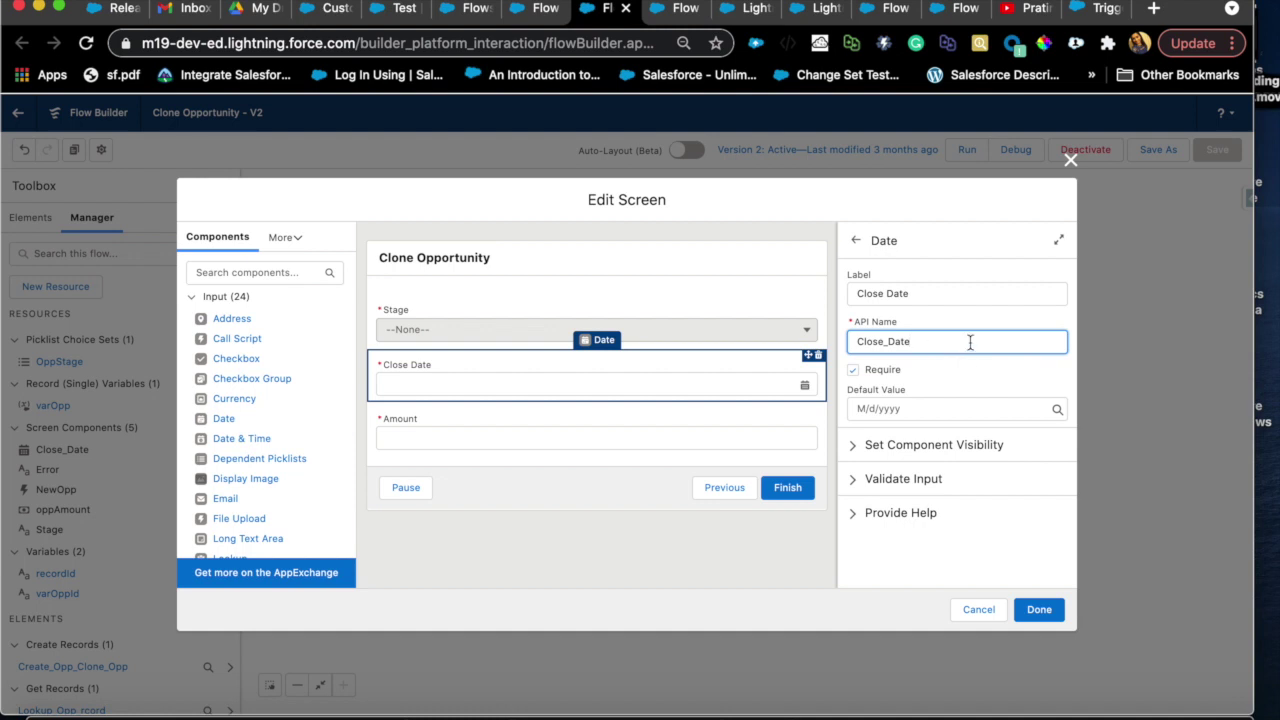
double_click(970, 342)
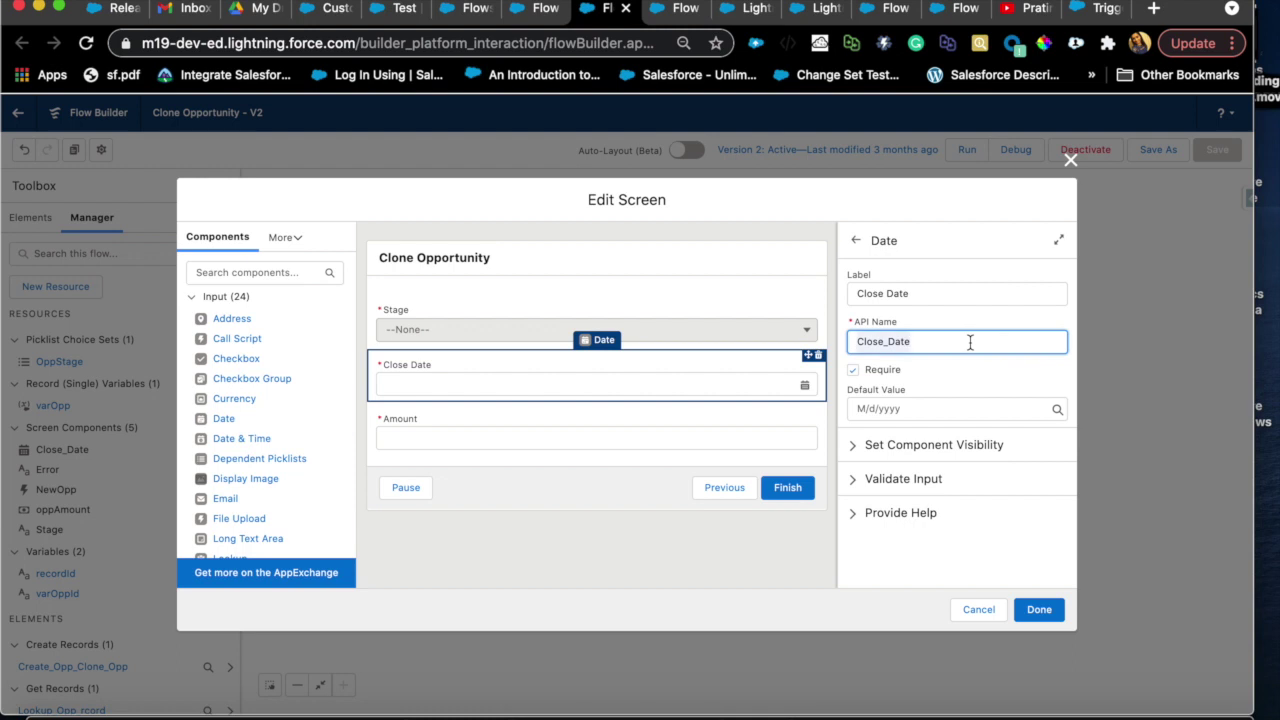
key(BackSpace)
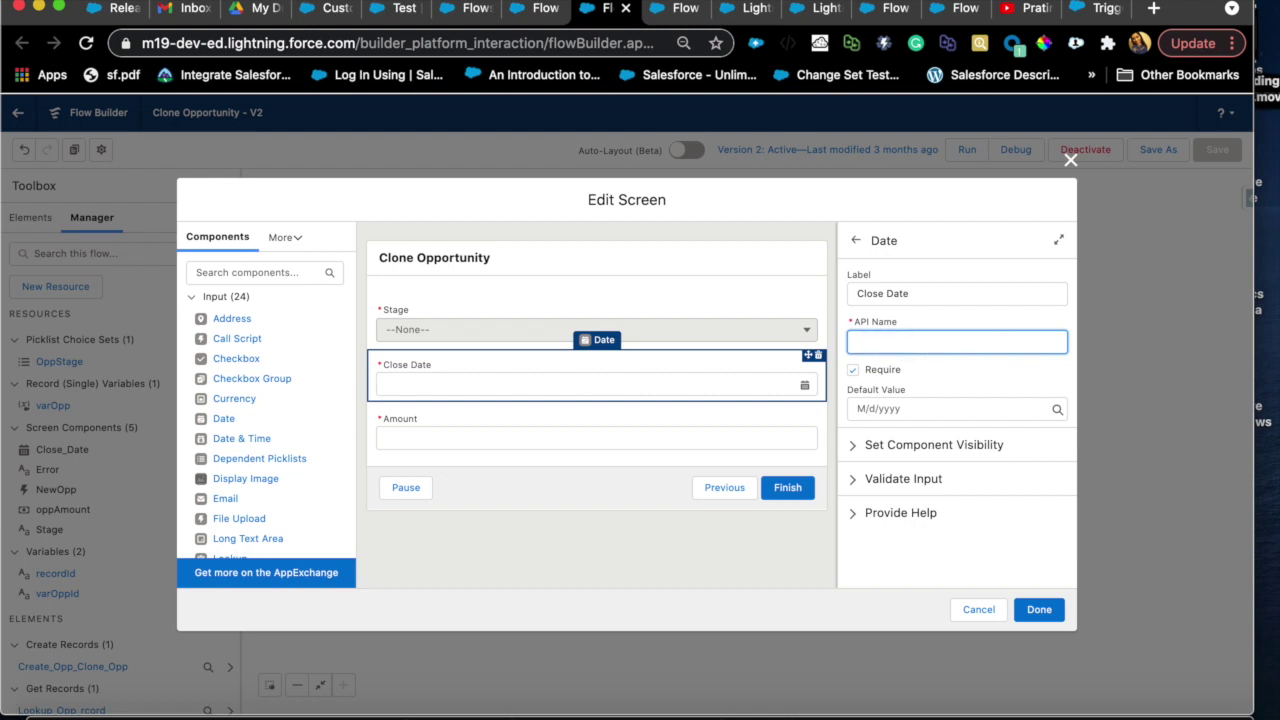
text(varCloseDate)
click(874, 343)
text(Oppty)
click(960, 349)
click(1070, 160)
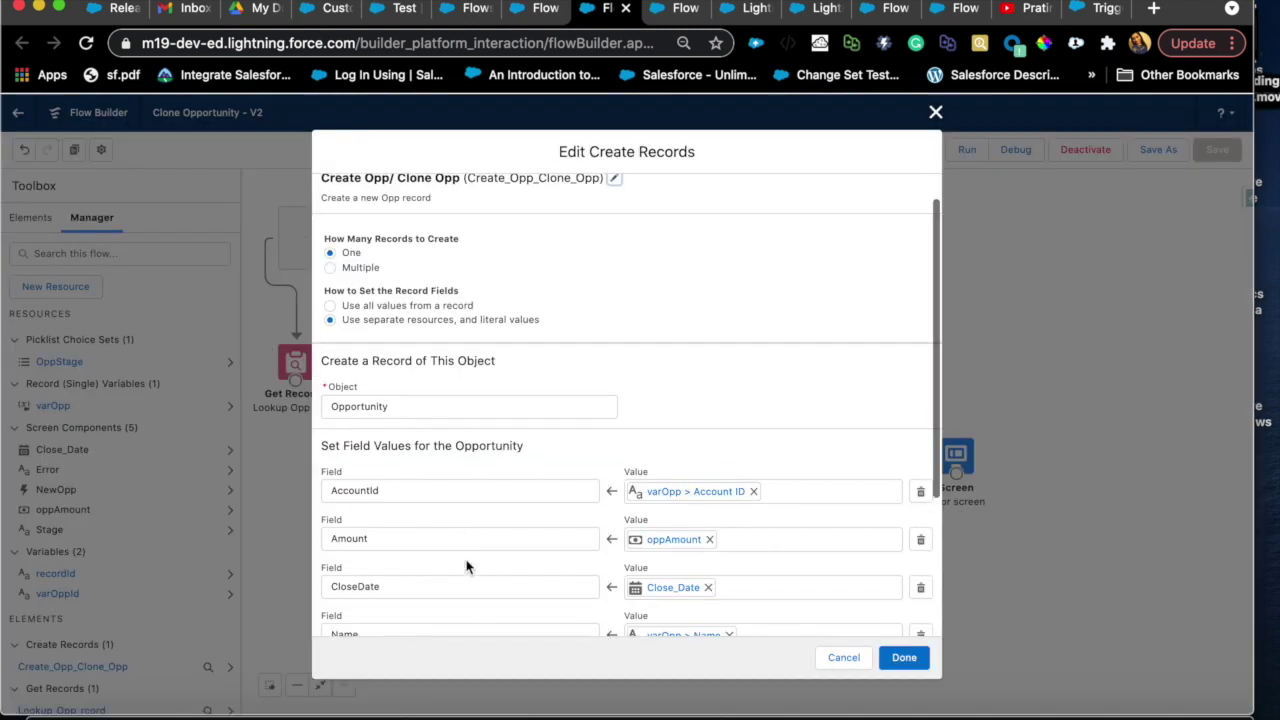
Step: Inspect the CloseDate mapping in the Create Records element's Opportunity field assignments
scroll(466, 563, down, 1)
click(429, 540)
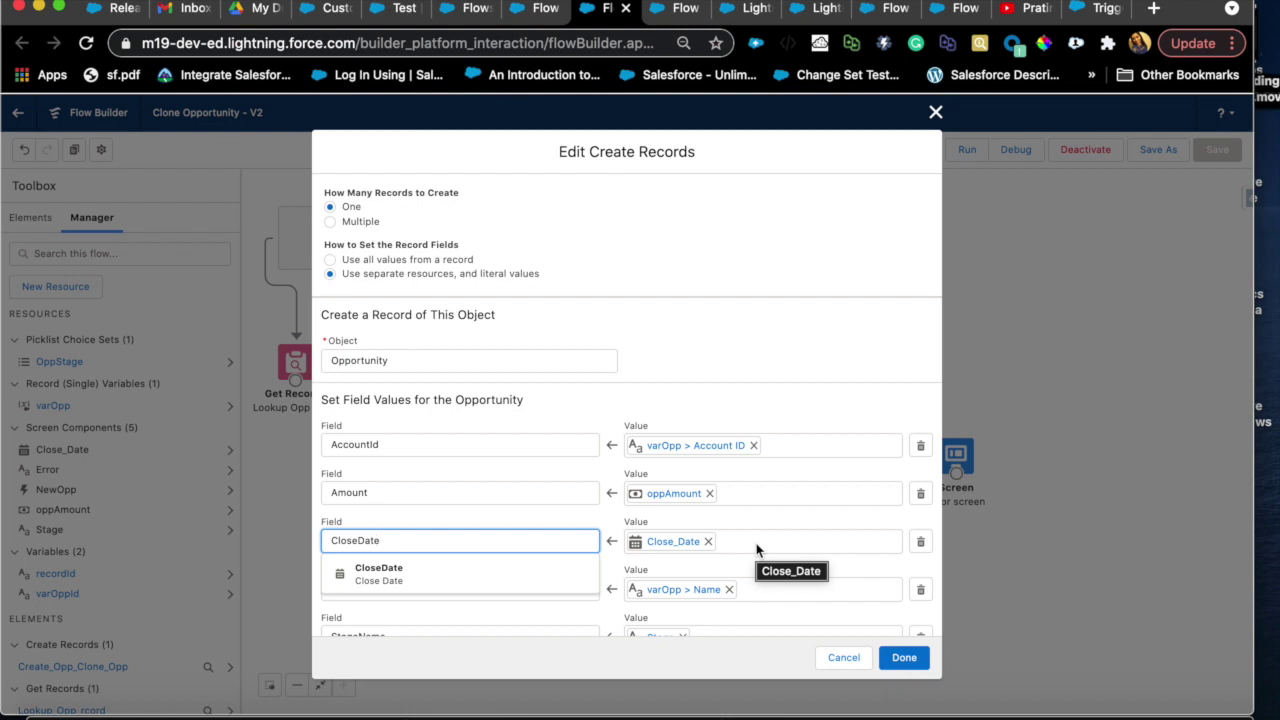
click(858, 339)
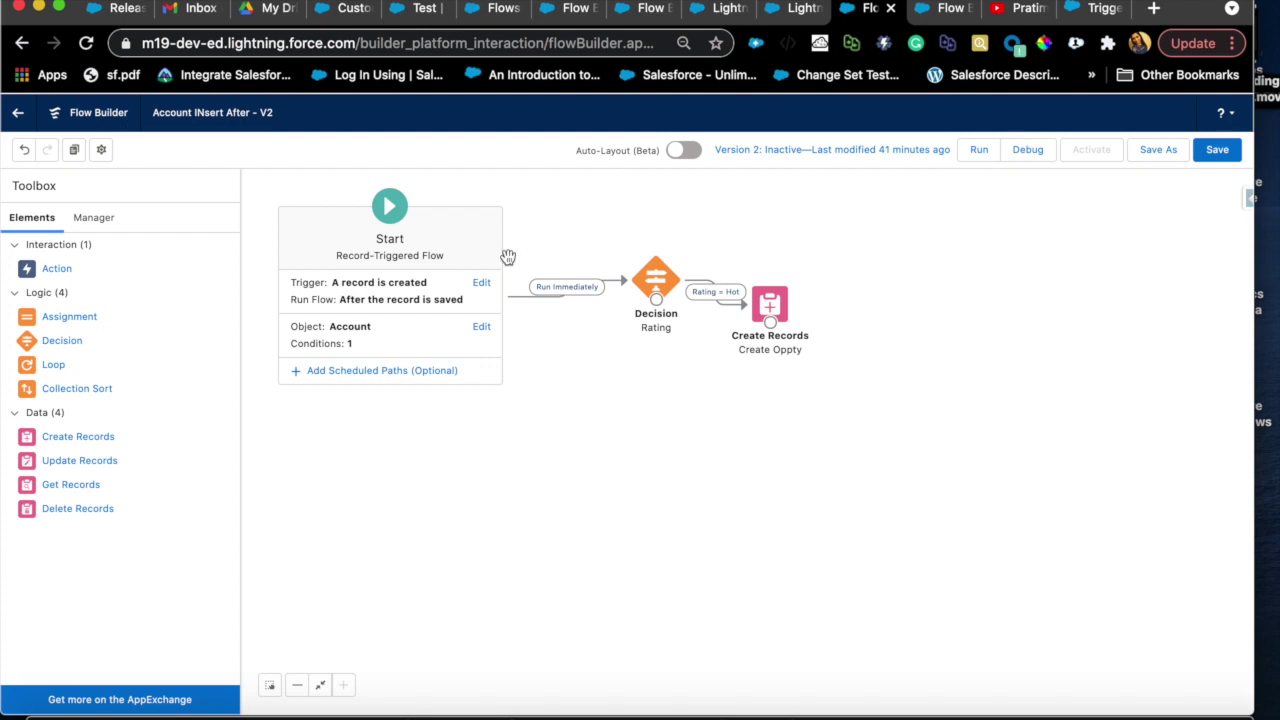
Step: Look over the Account region - V1 and Clone Opportunity flows, then head to Setup for a new flow
click(935, 9)
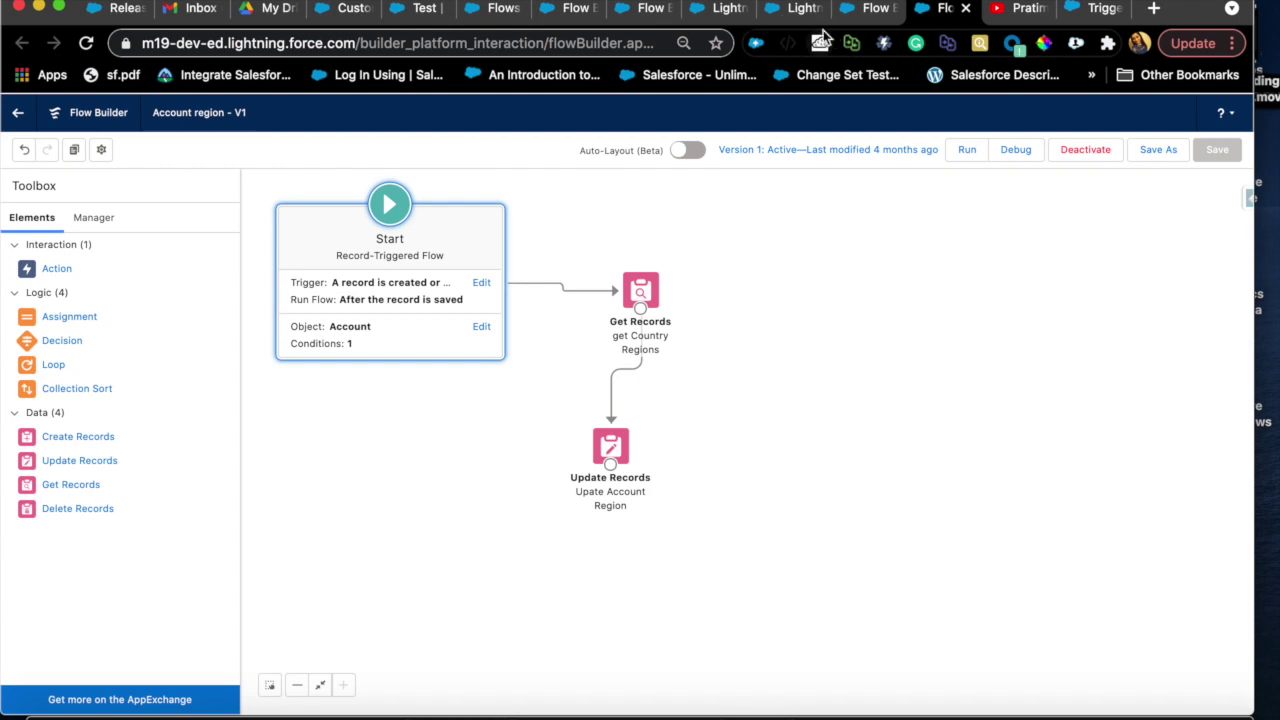
click(660, 10)
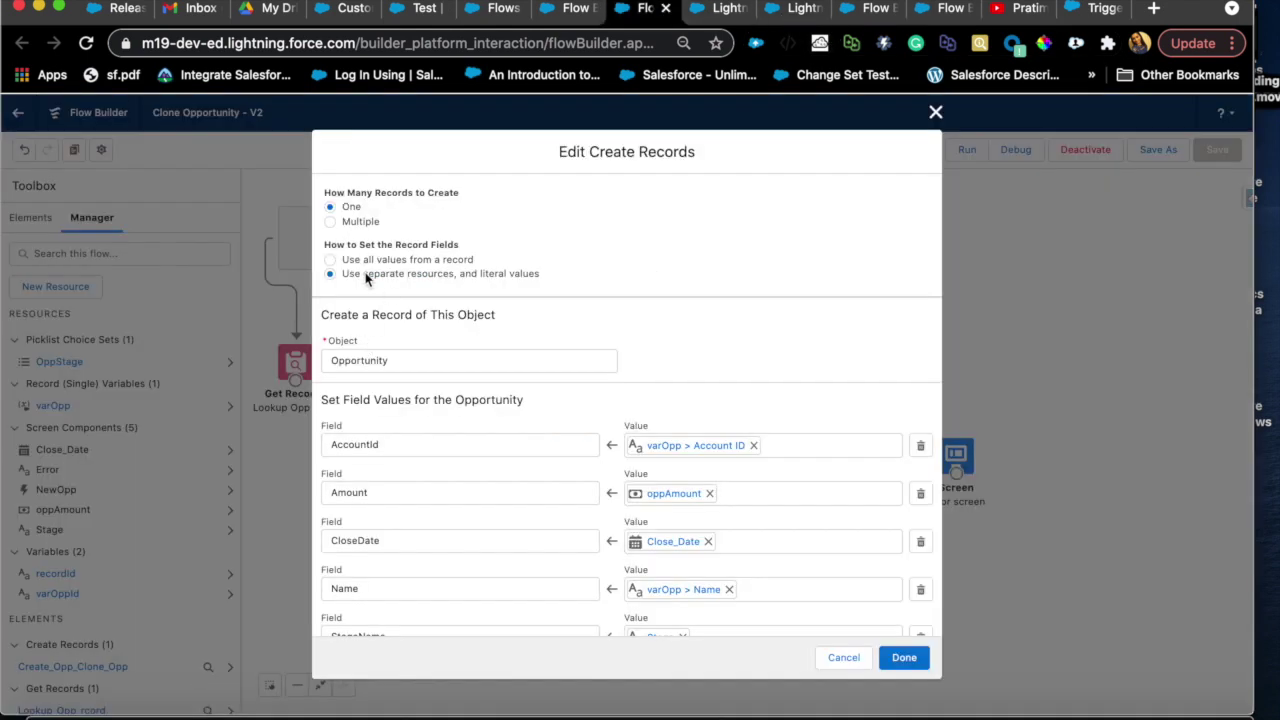
click(497, 12)
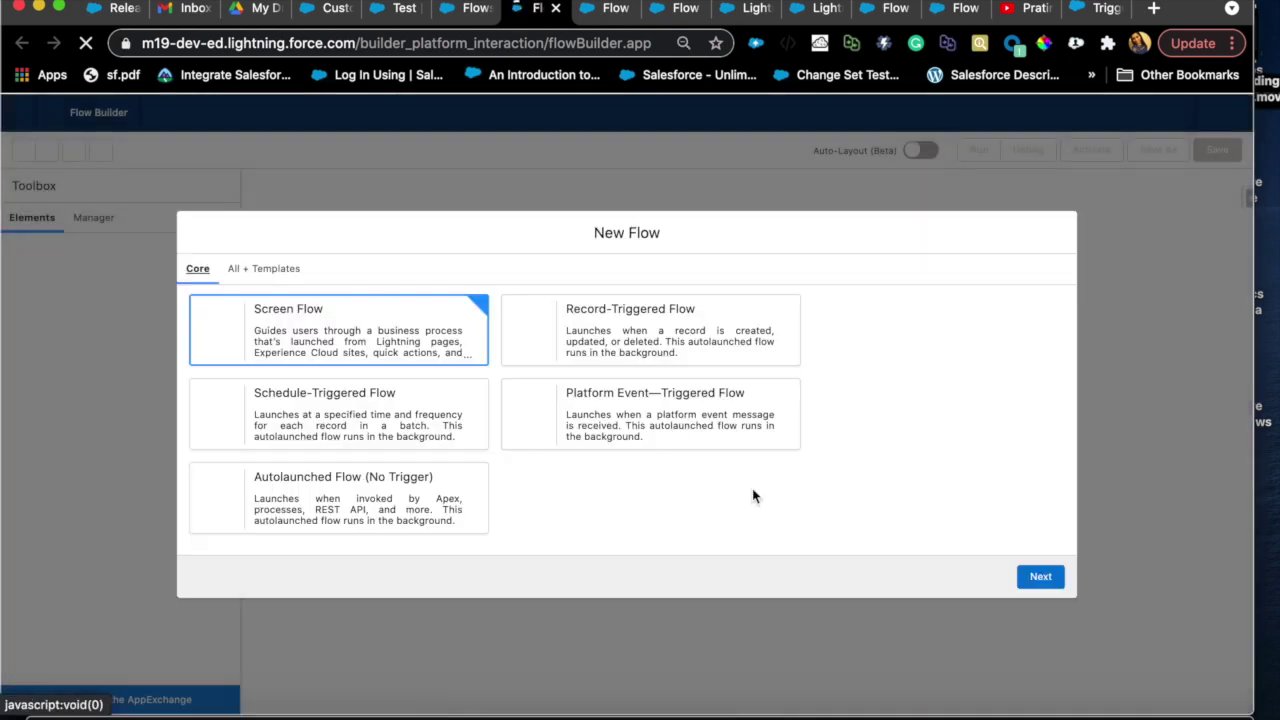
Step: Create a freeform record-triggered flow and open the Start element's trigger settings
click(688, 352)
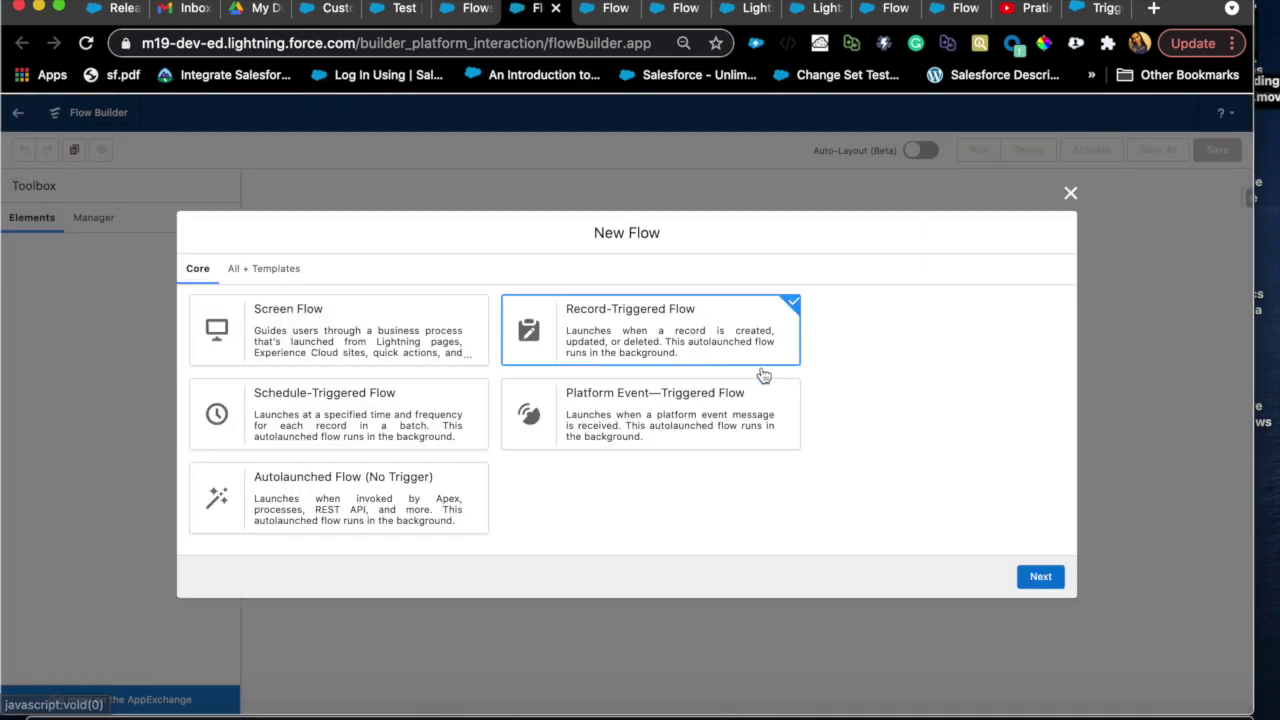
click(1050, 578)
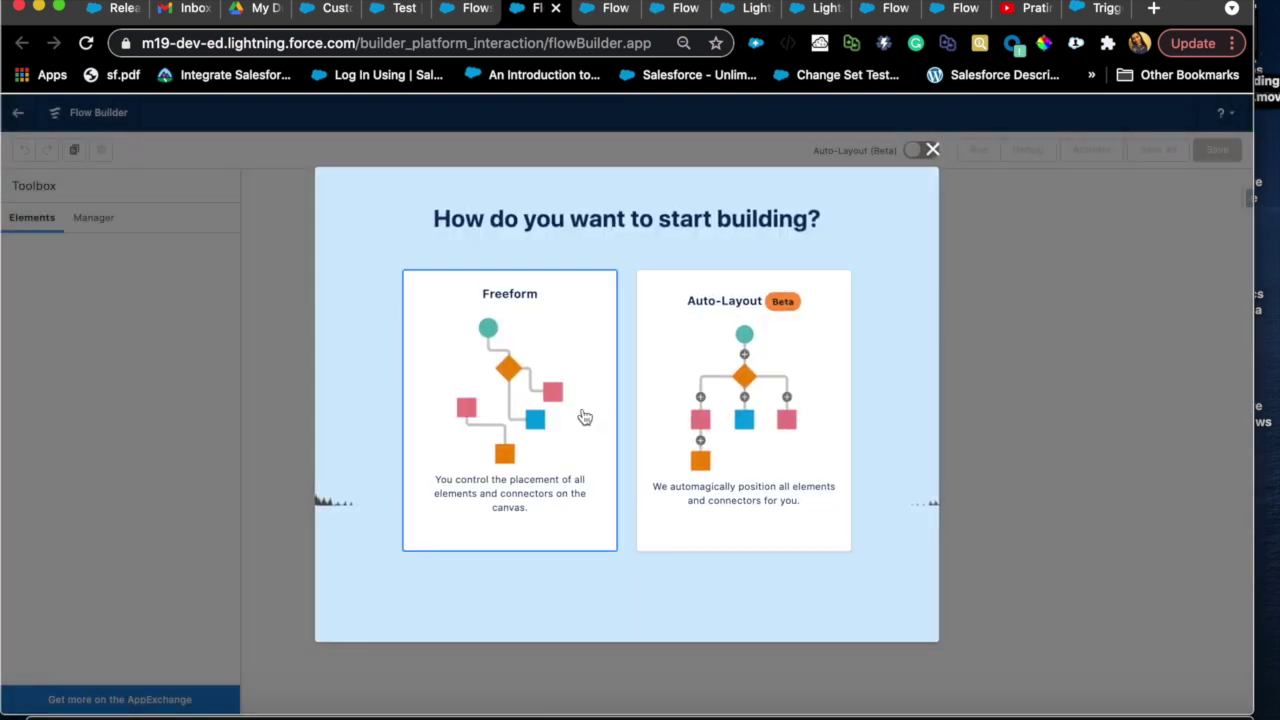
click(584, 416)
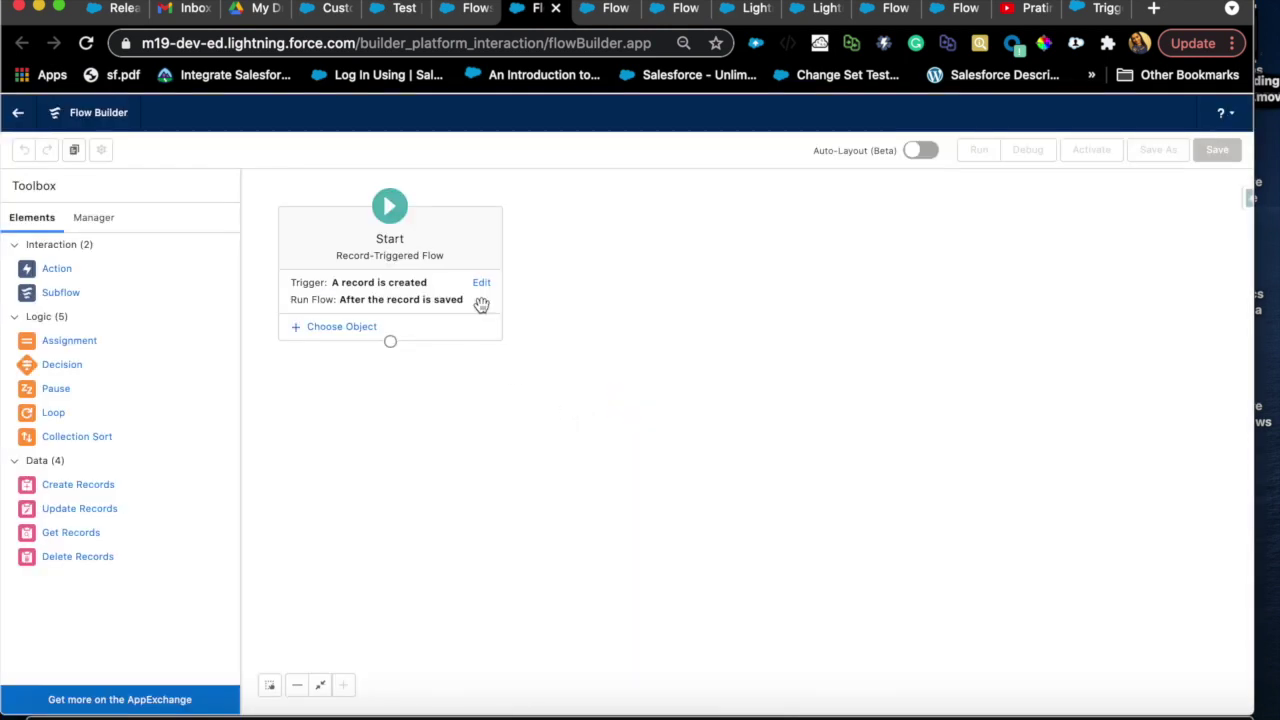
click(481, 284)
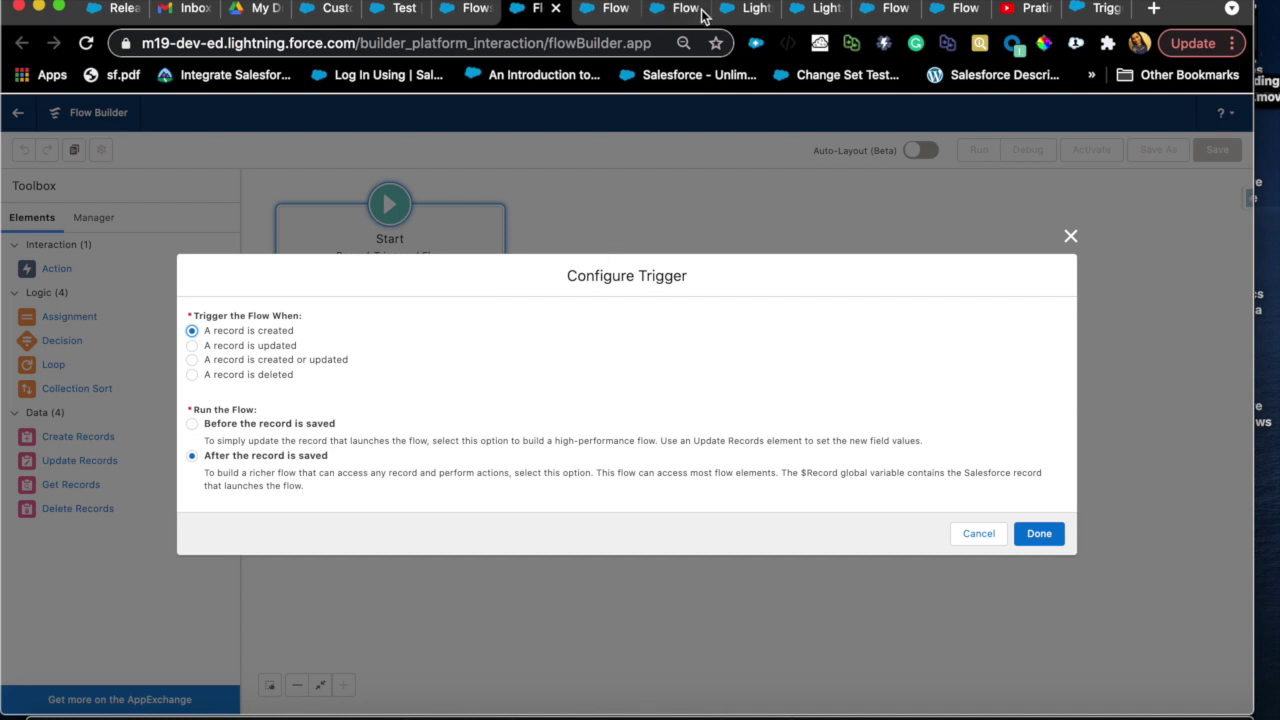
click(812, 10)
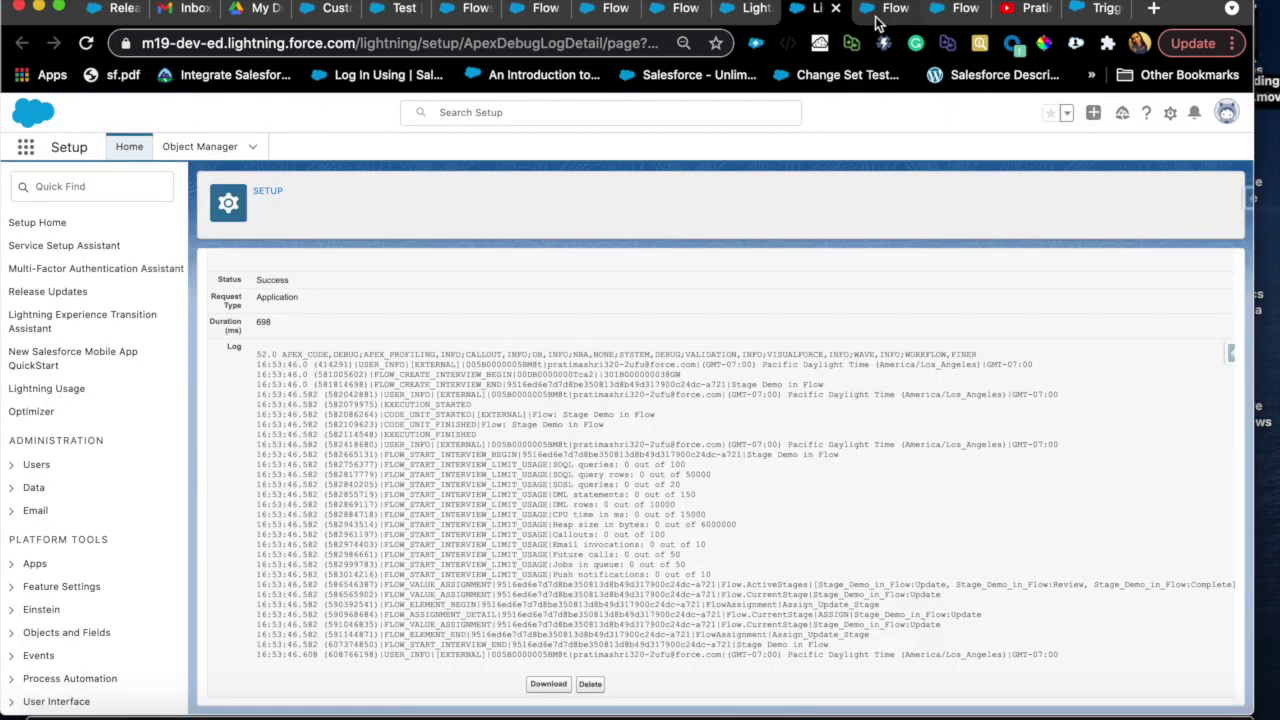
click(876, 12)
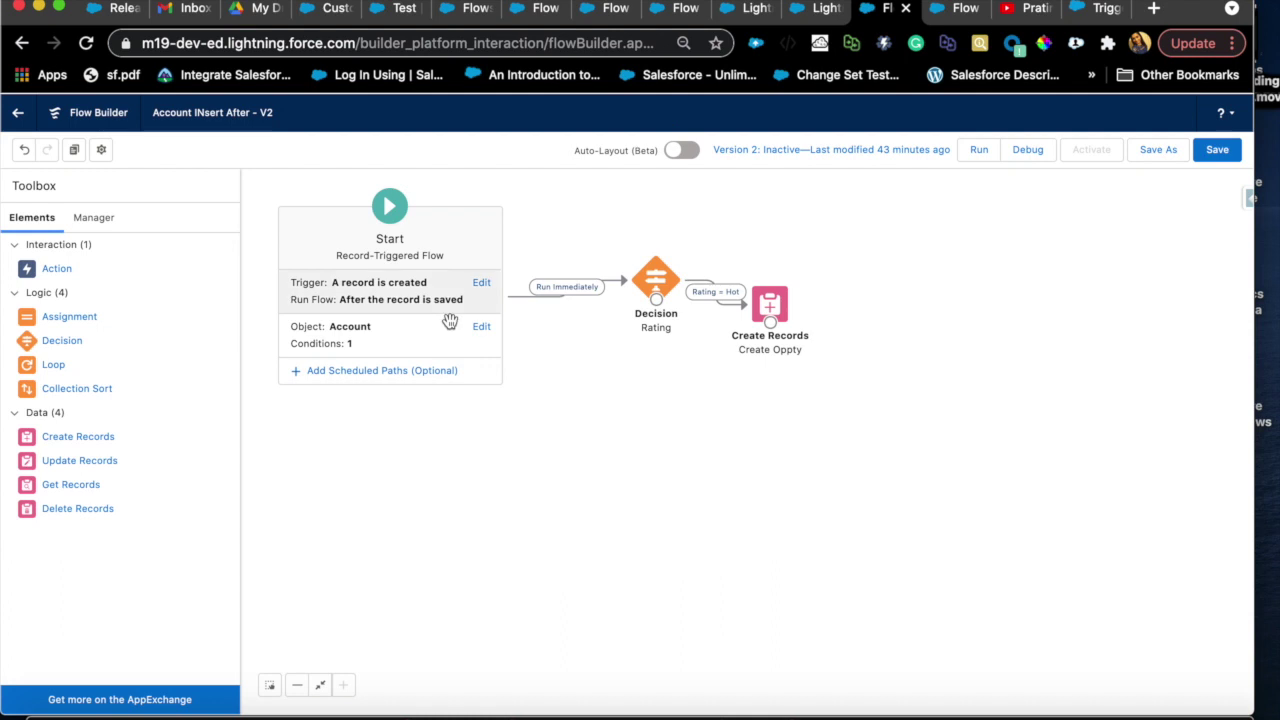
click(482, 329)
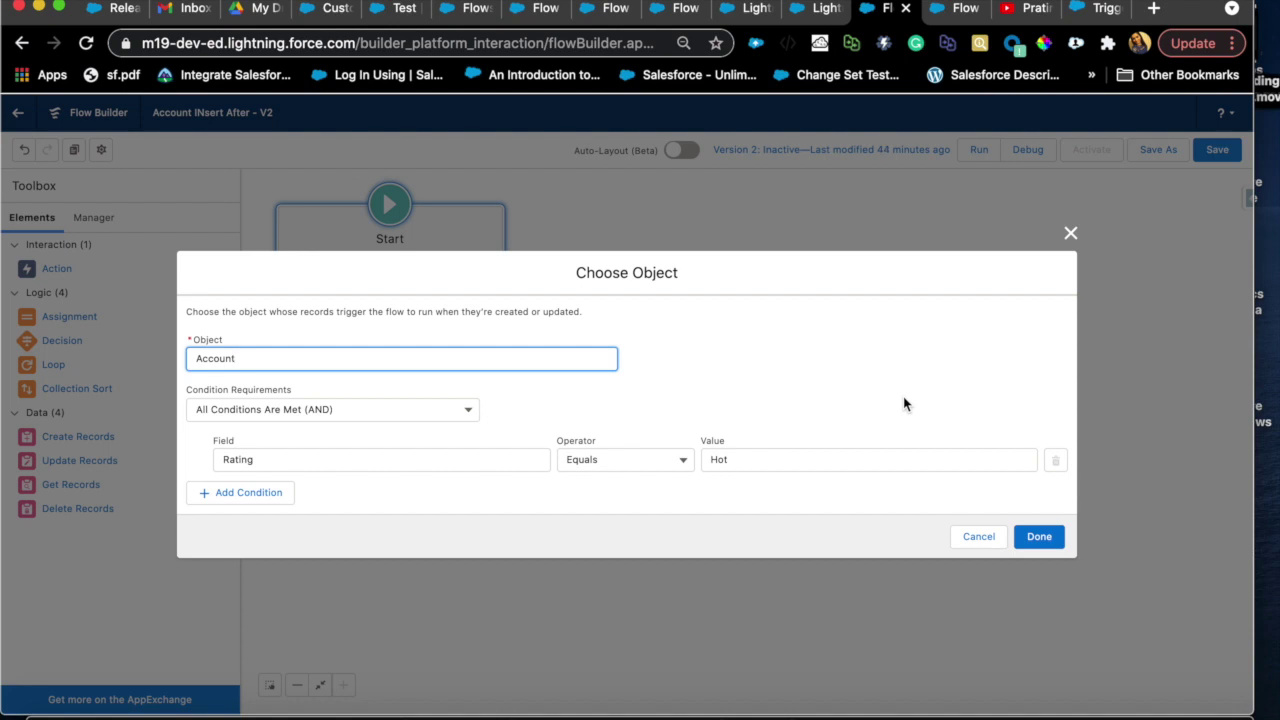
click(1070, 233)
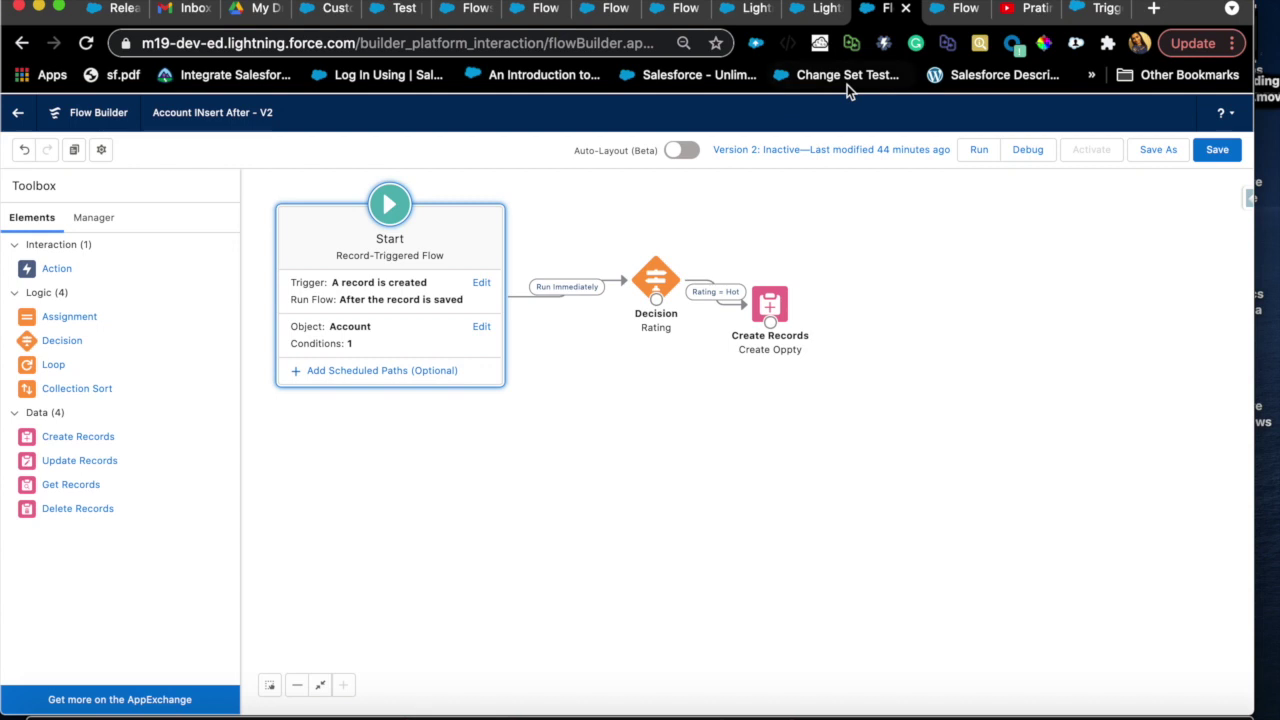
click(960, 8)
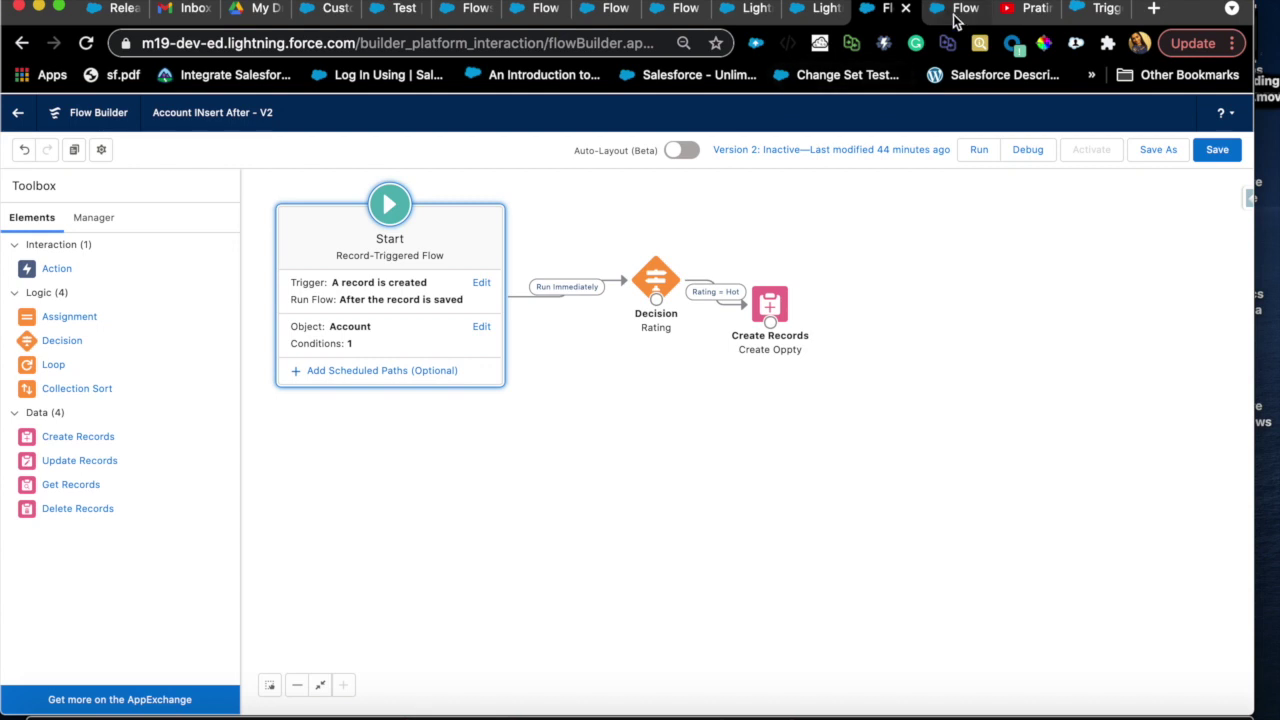
Step: Inspect the Account region flow's trigger and BillingCountry entry condition, closing both without changes
click(484, 284)
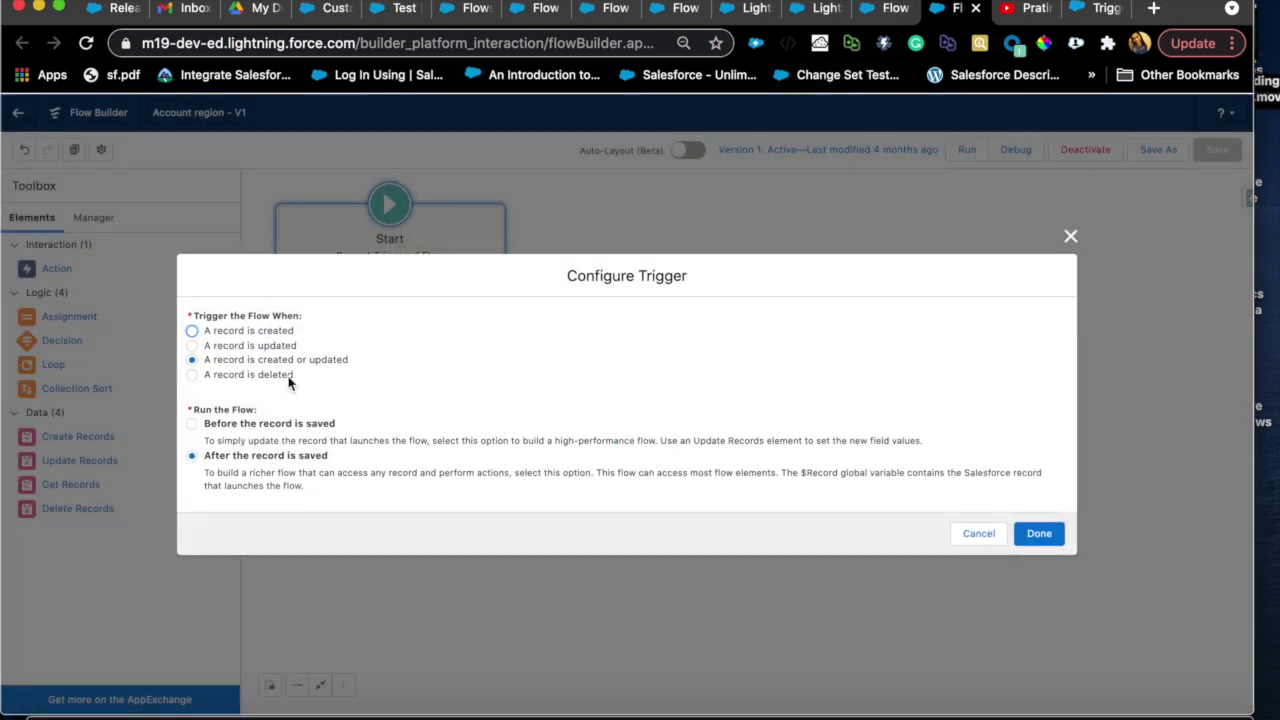
click(1071, 237)
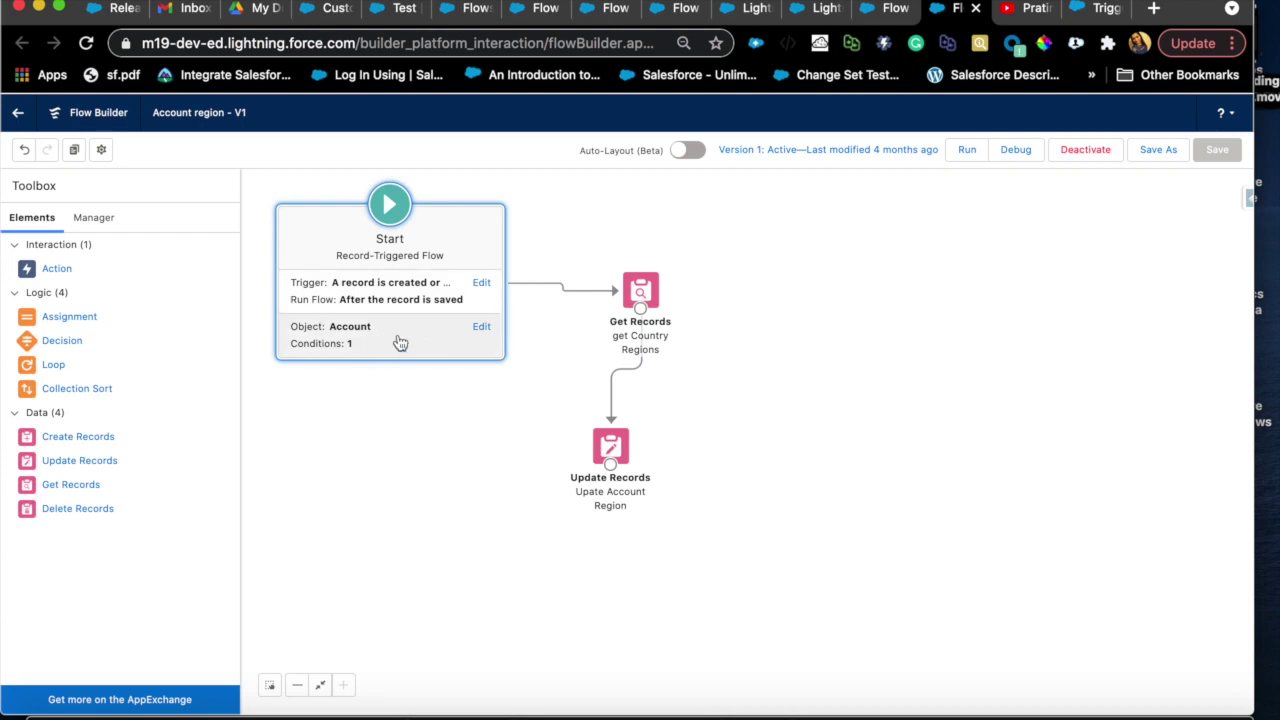
click(482, 327)
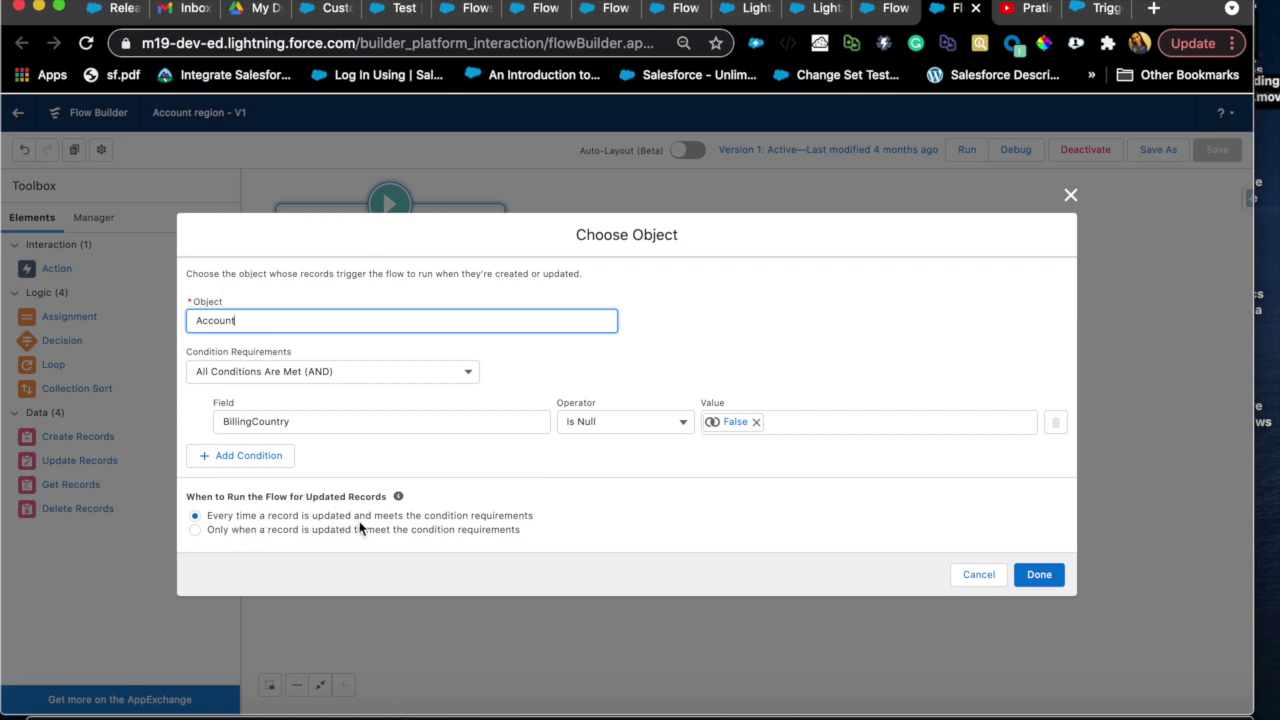
click(196, 533)
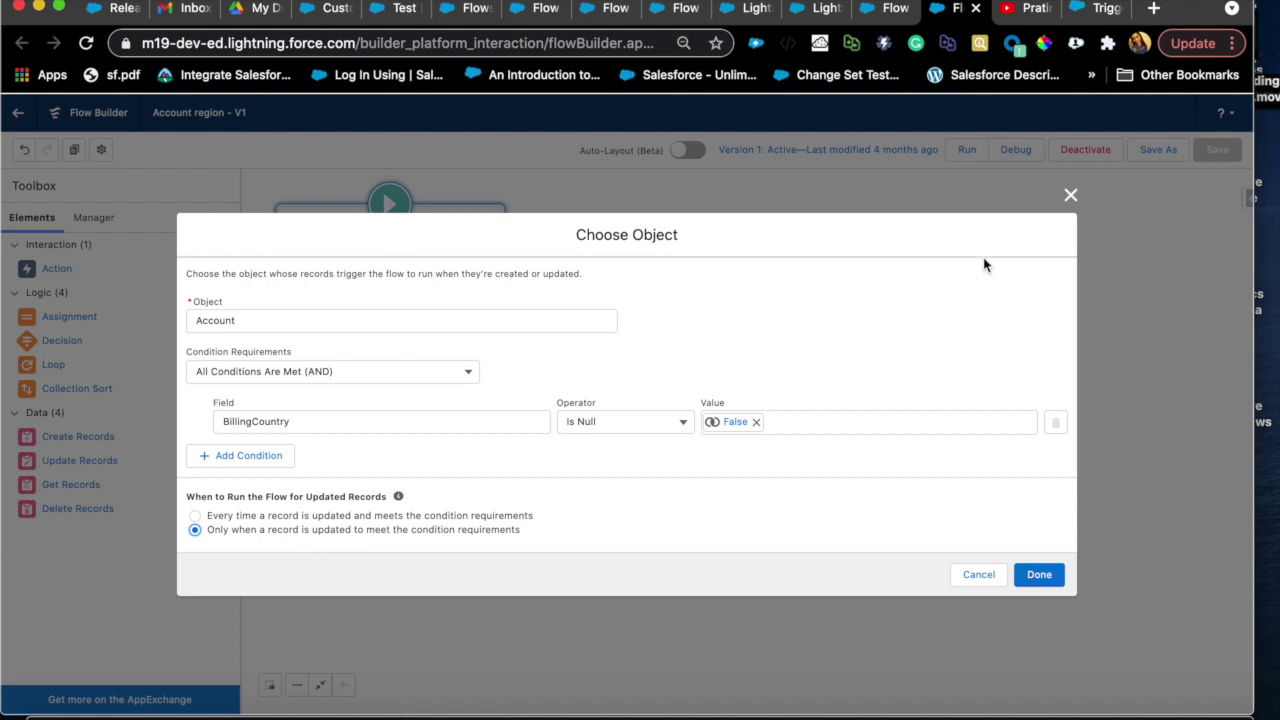
click(1069, 197)
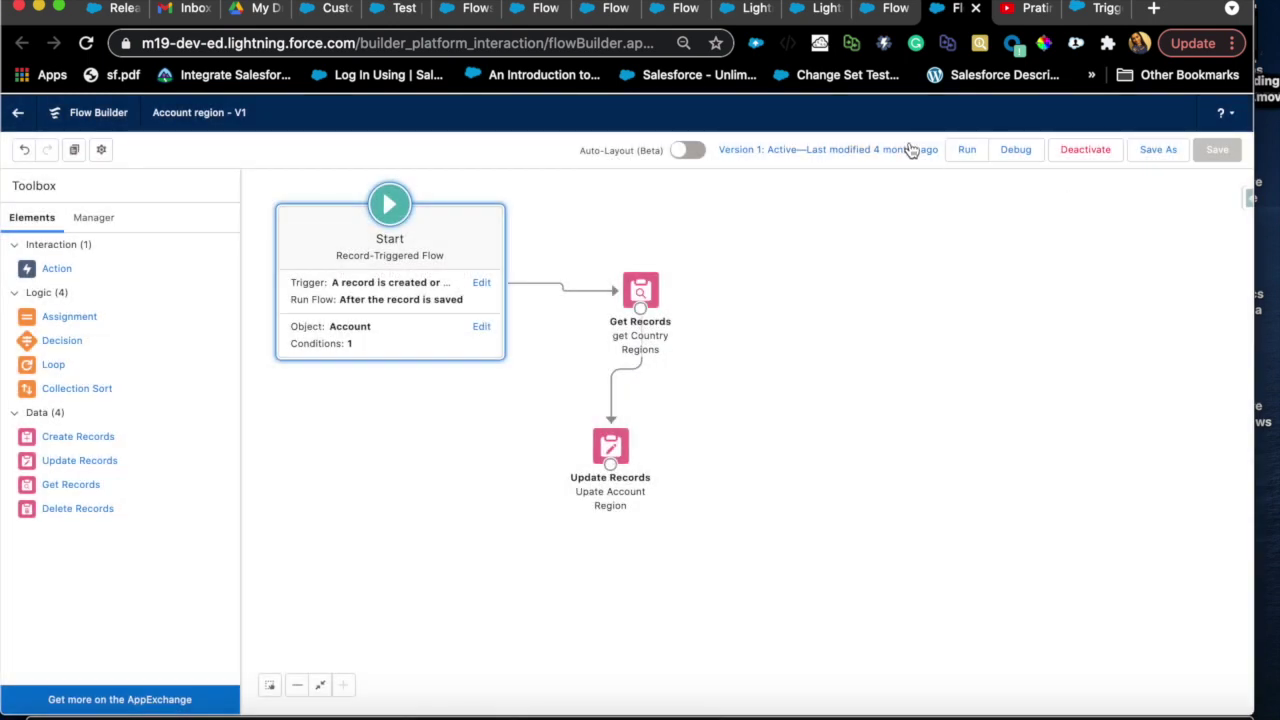
Step: Switch to Account INsert After - V2 and view its Account object with the Rating Equals Hot condition
click(890, 12)
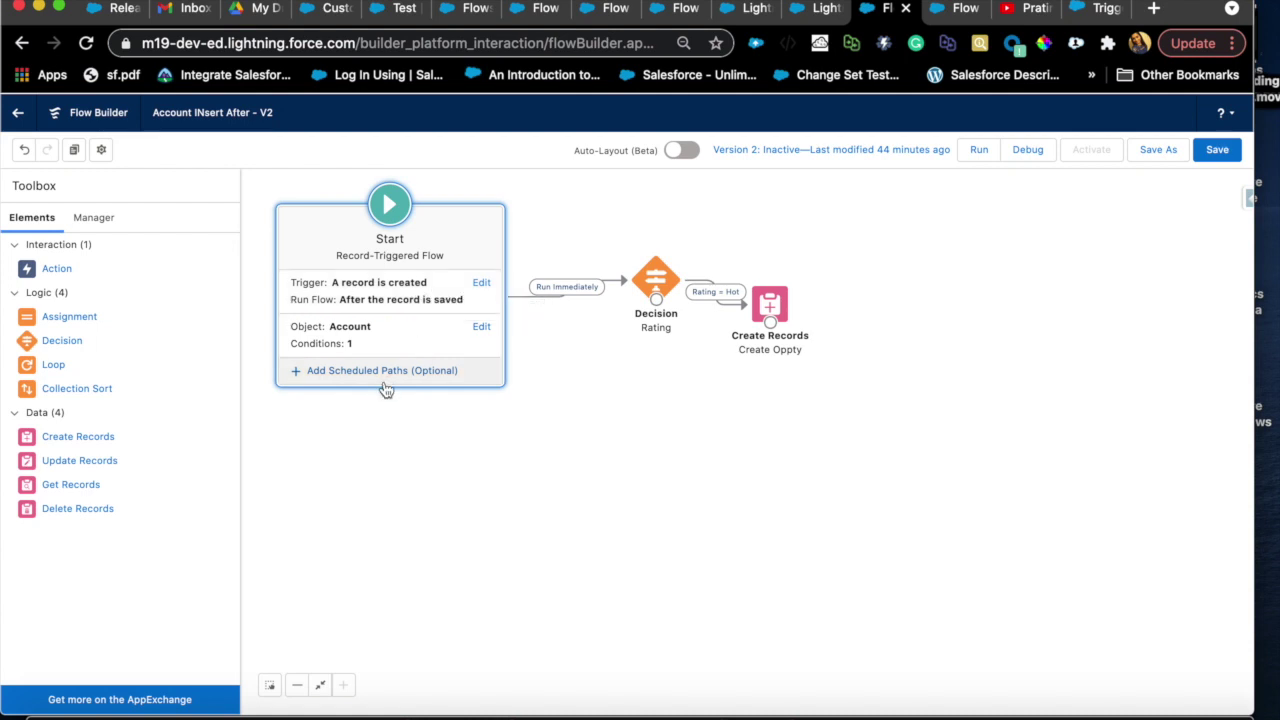
click(482, 327)
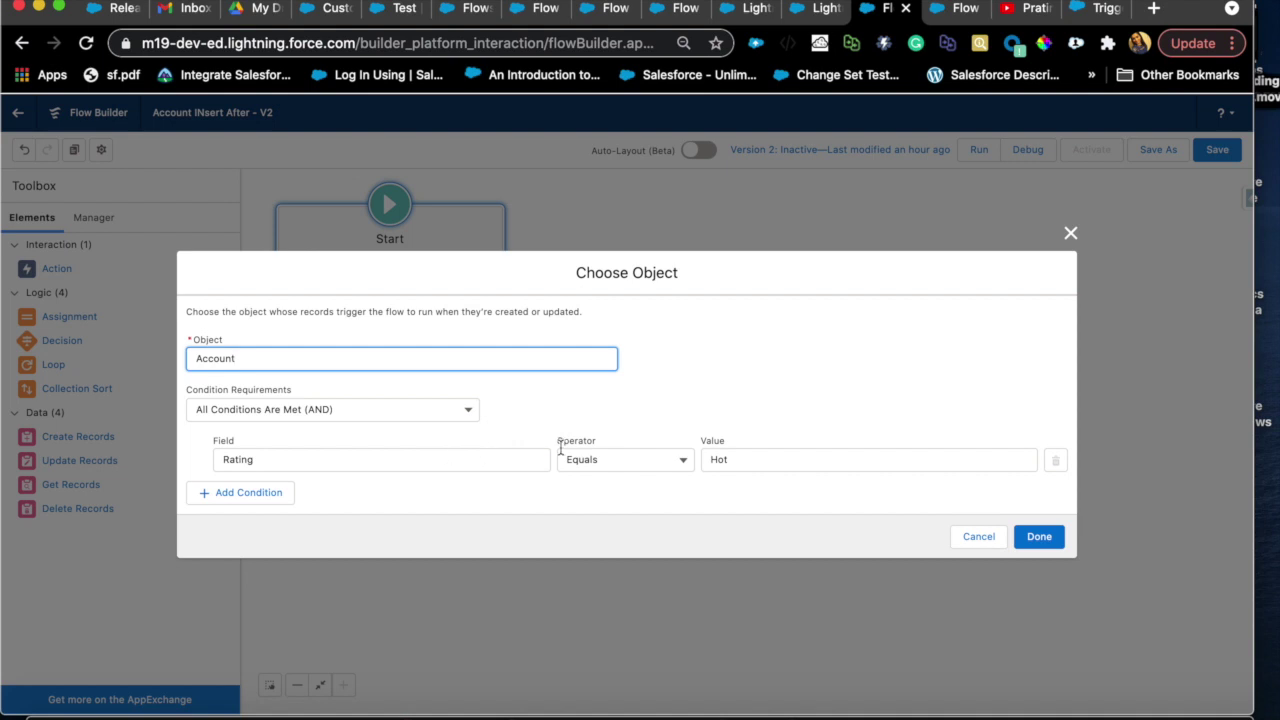
Step: Change the entry condition to Rating Is Null $GlobalConstant.False, replacing the old Hot value, and save it
click(684, 462)
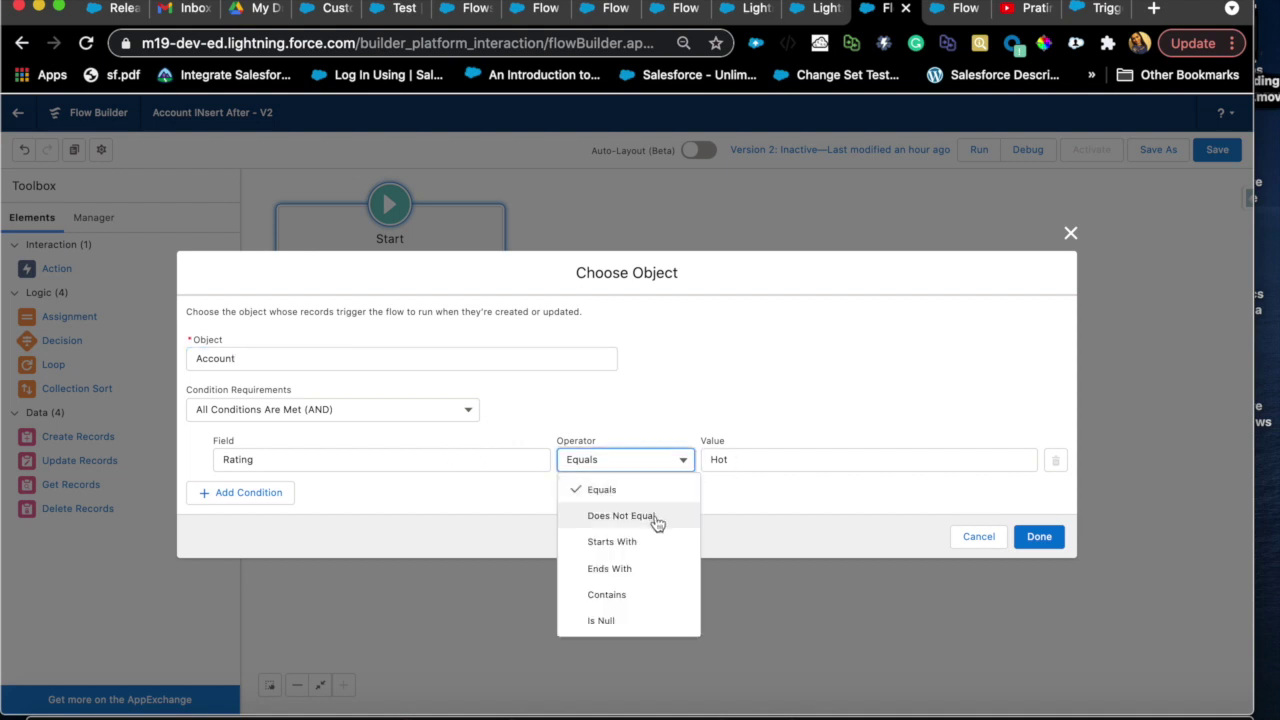
click(655, 516)
click(677, 459)
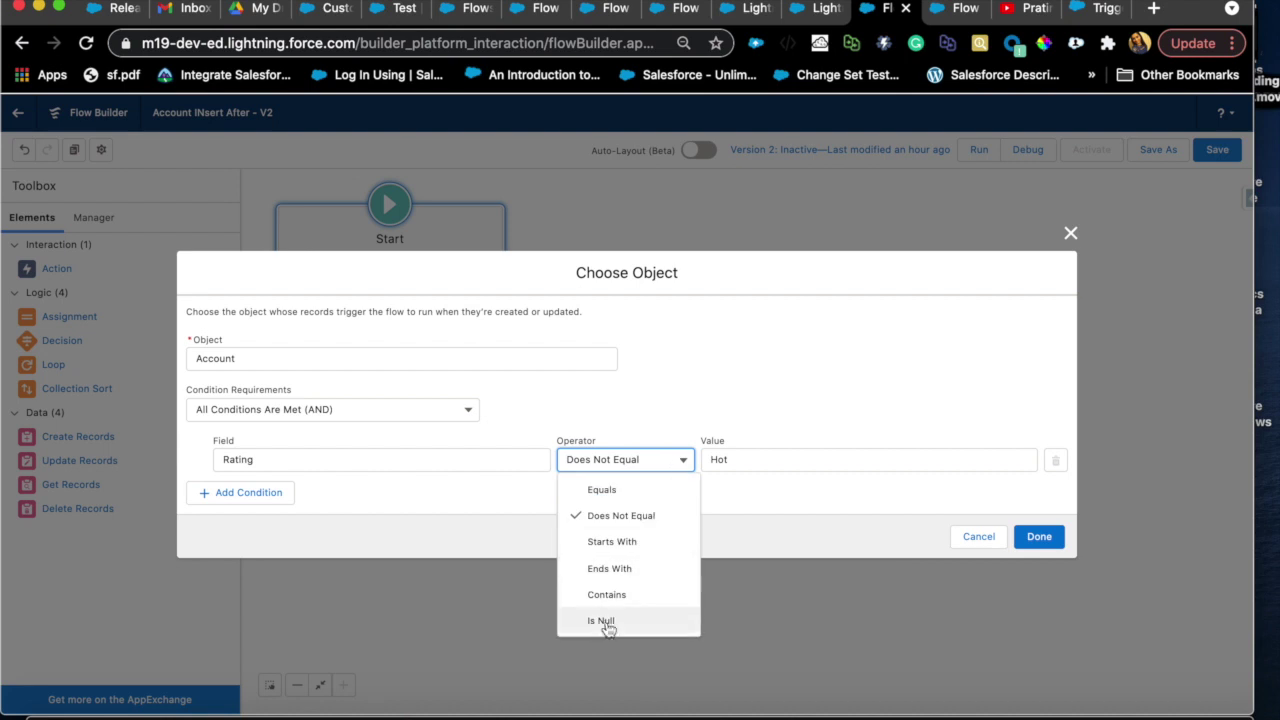
click(608, 627)
click(774, 455)
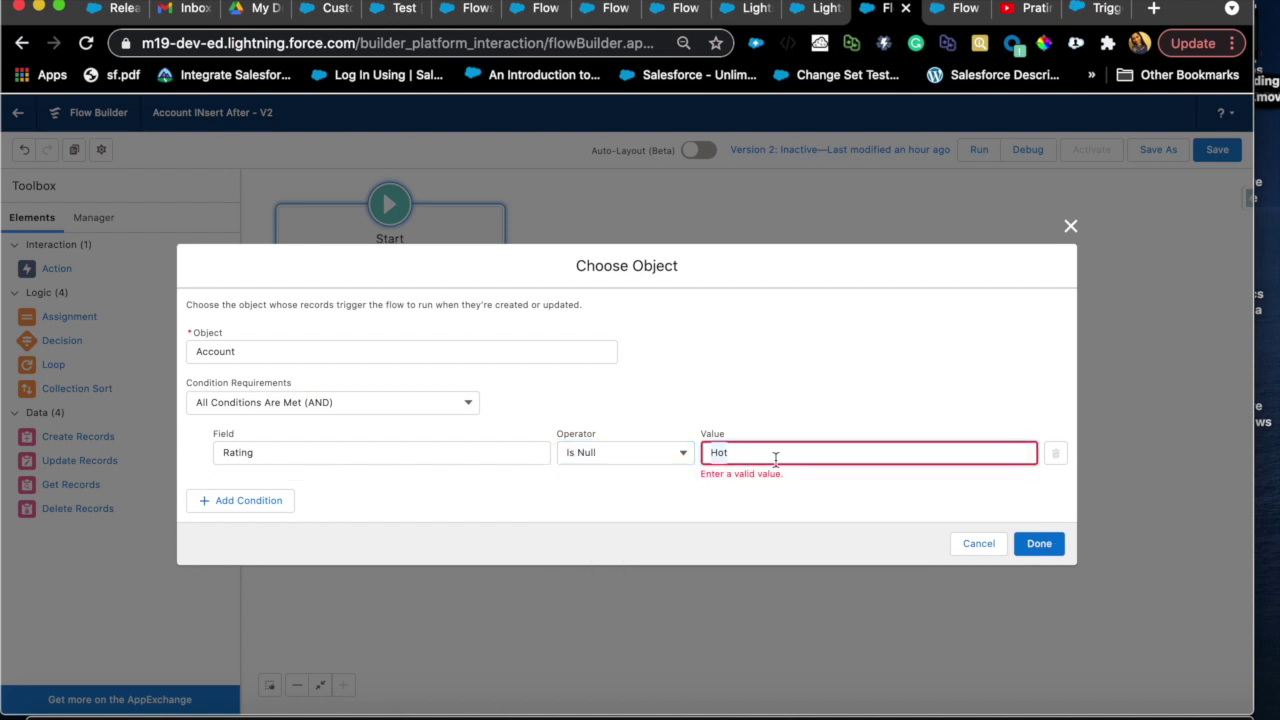
key(BackSpace)
key(BackSpace)
key(BackSpace)
text(fa)
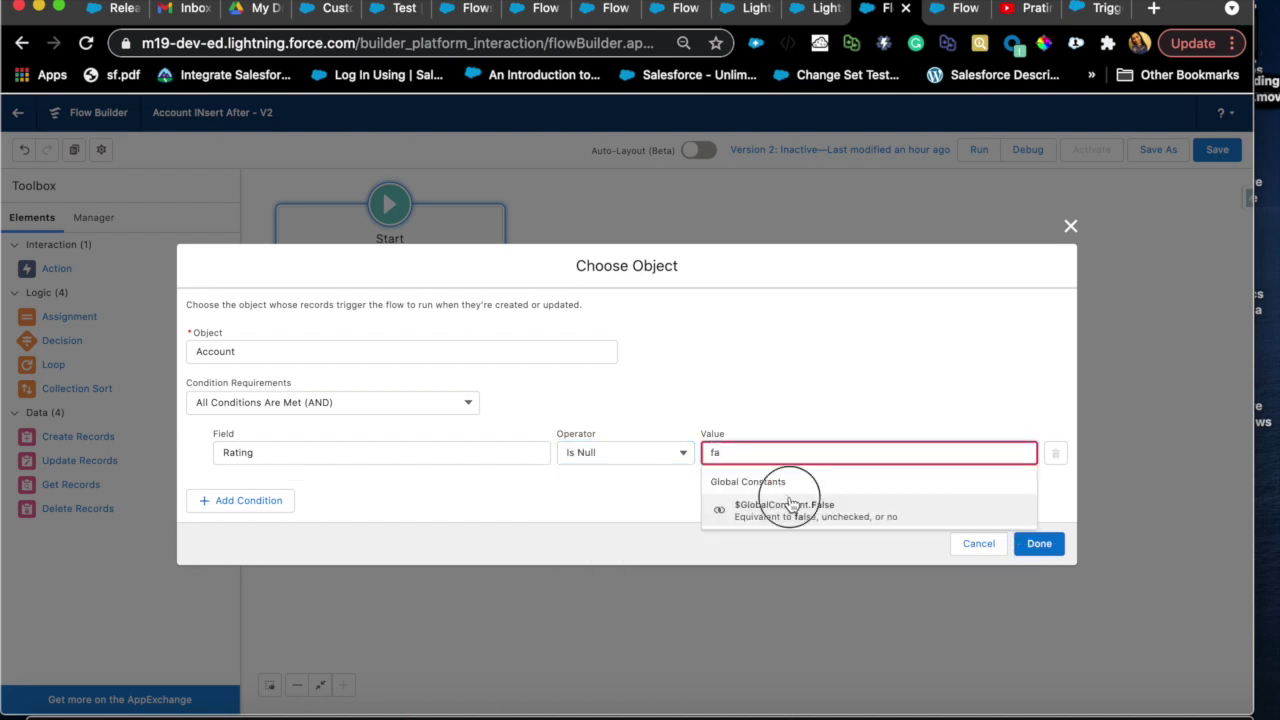
click(785, 505)
click(1030, 544)
click(1026, 542)
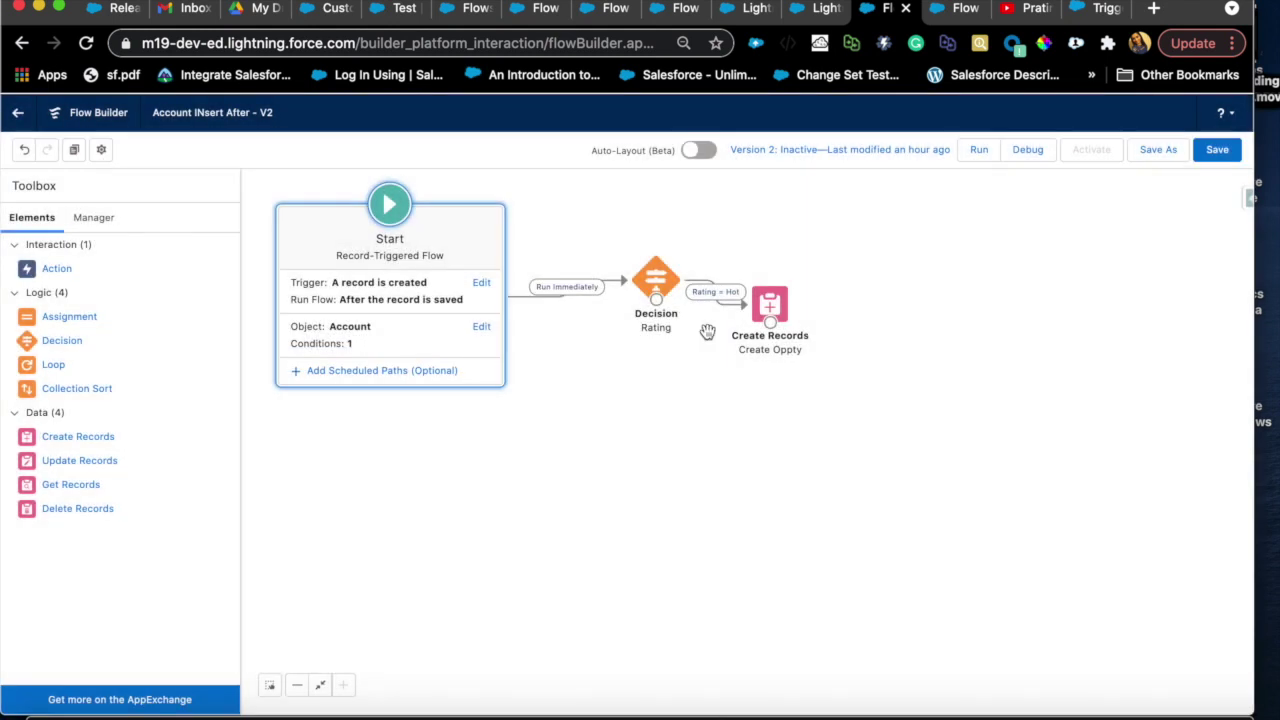
Step: Add a new outcome labelled 'Rating = Warm' to the Rating decision
double_click(655, 290)
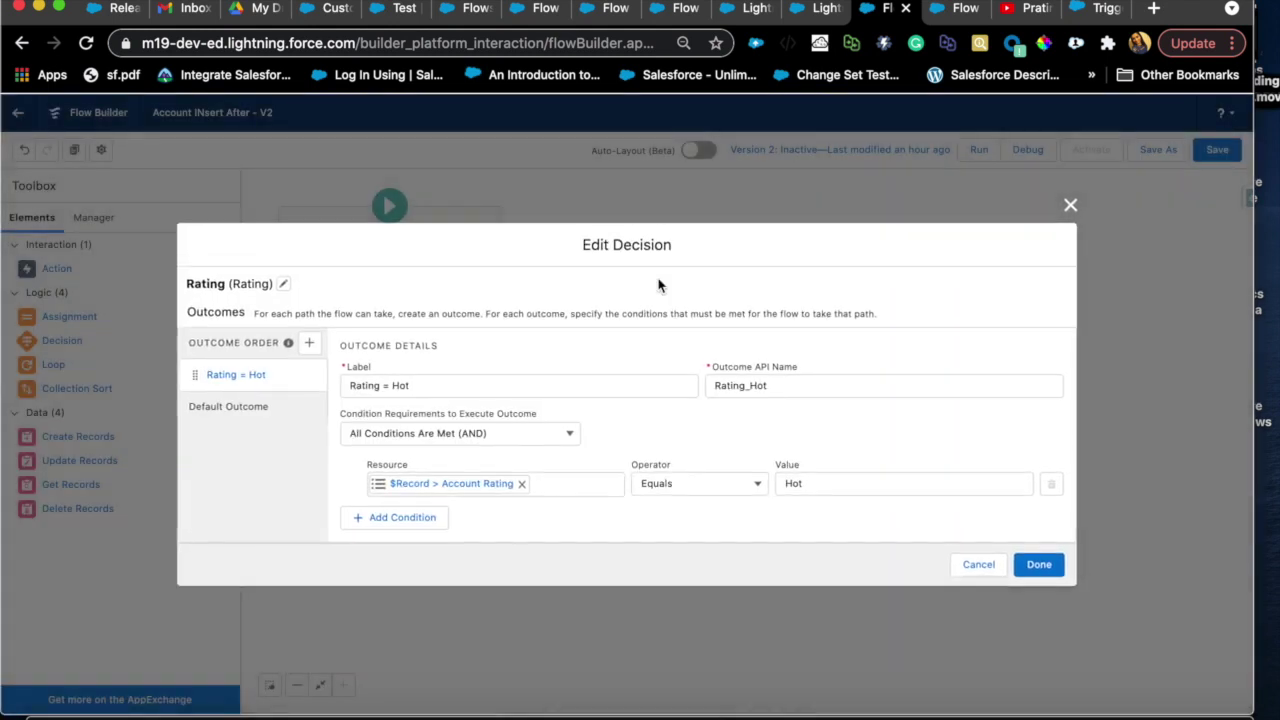
click(310, 343)
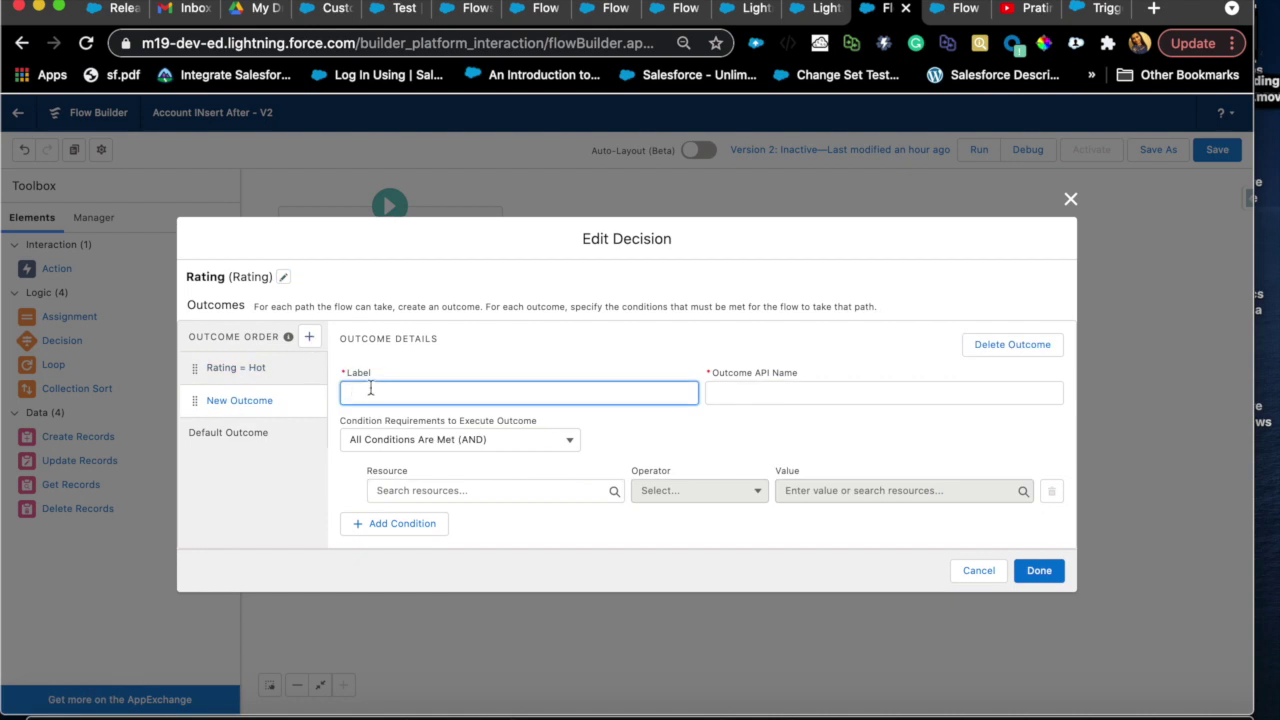
text(Rating)
key(BackSpace)
key(BackSpace)
text(ng = C)
key(BackSpace)
text(co)
key(BackSpace)
key(BackSpace)
text(Warm)
Step: Give the outcome the condition Account Rating Equals Warm and save the decision
click(408, 488)
click(790, 490)
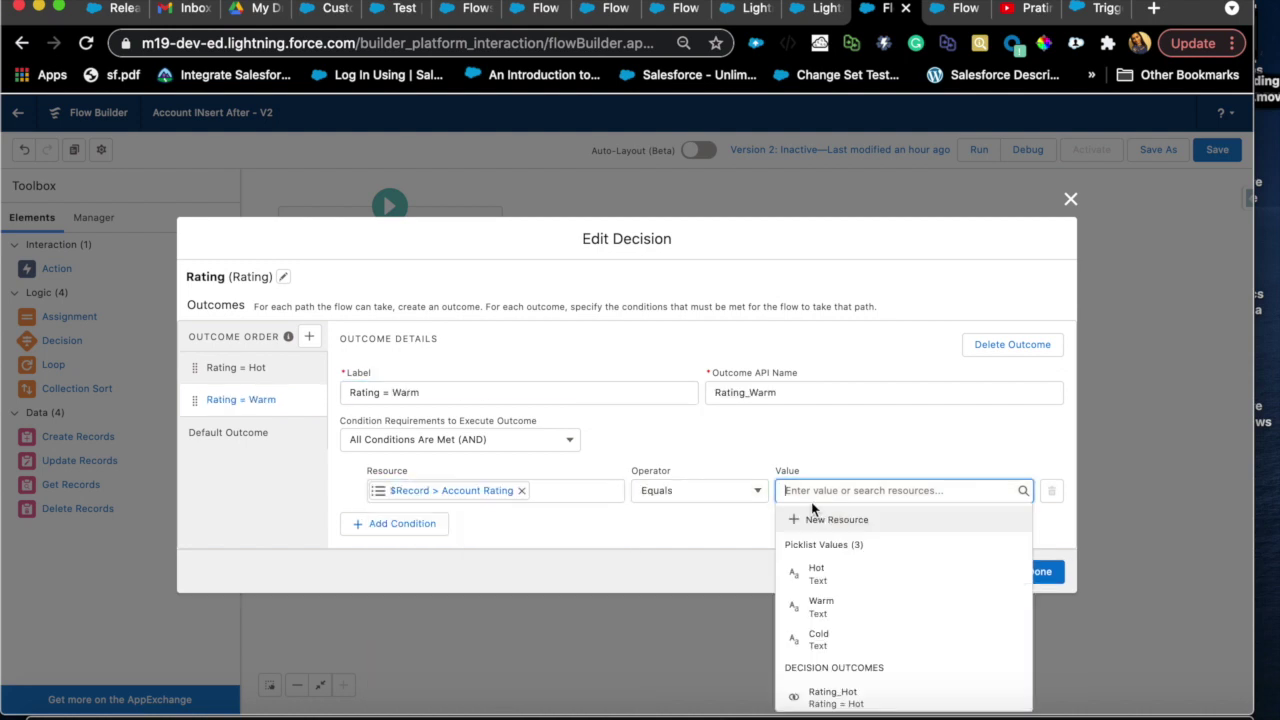
text(warm)
click(851, 549)
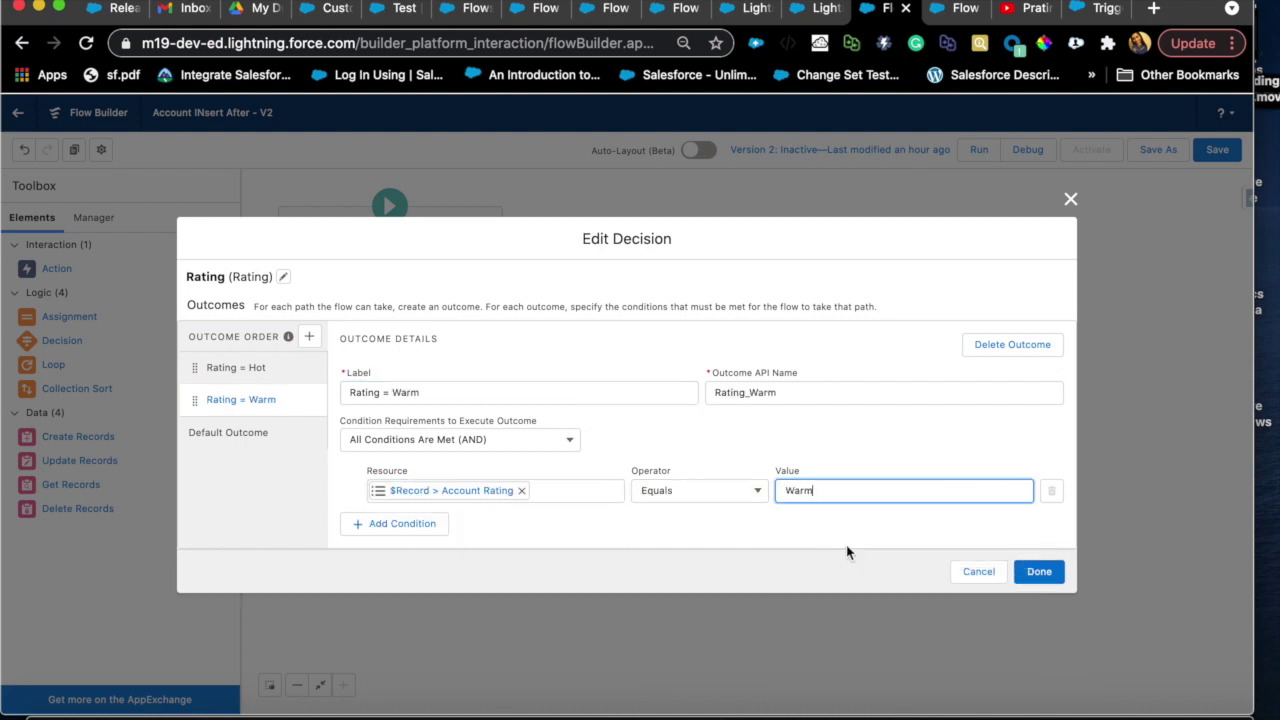
click(813, 545)
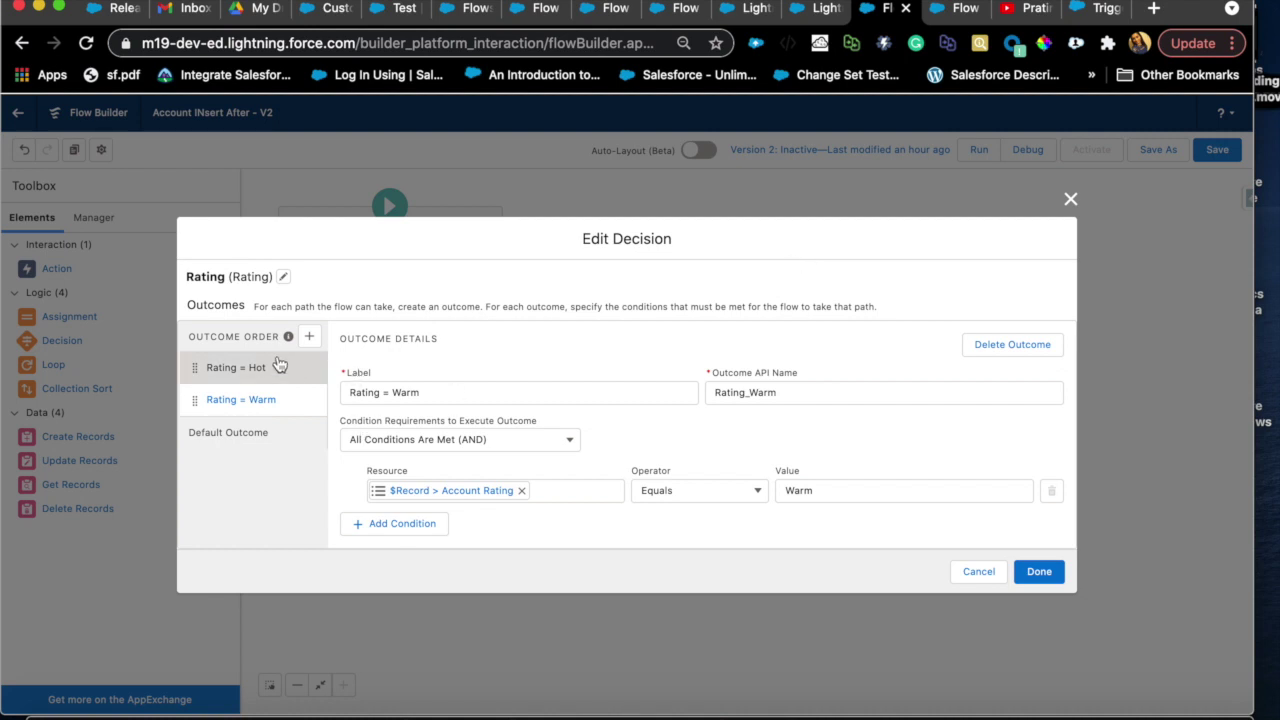
mouse_move(287, 335)
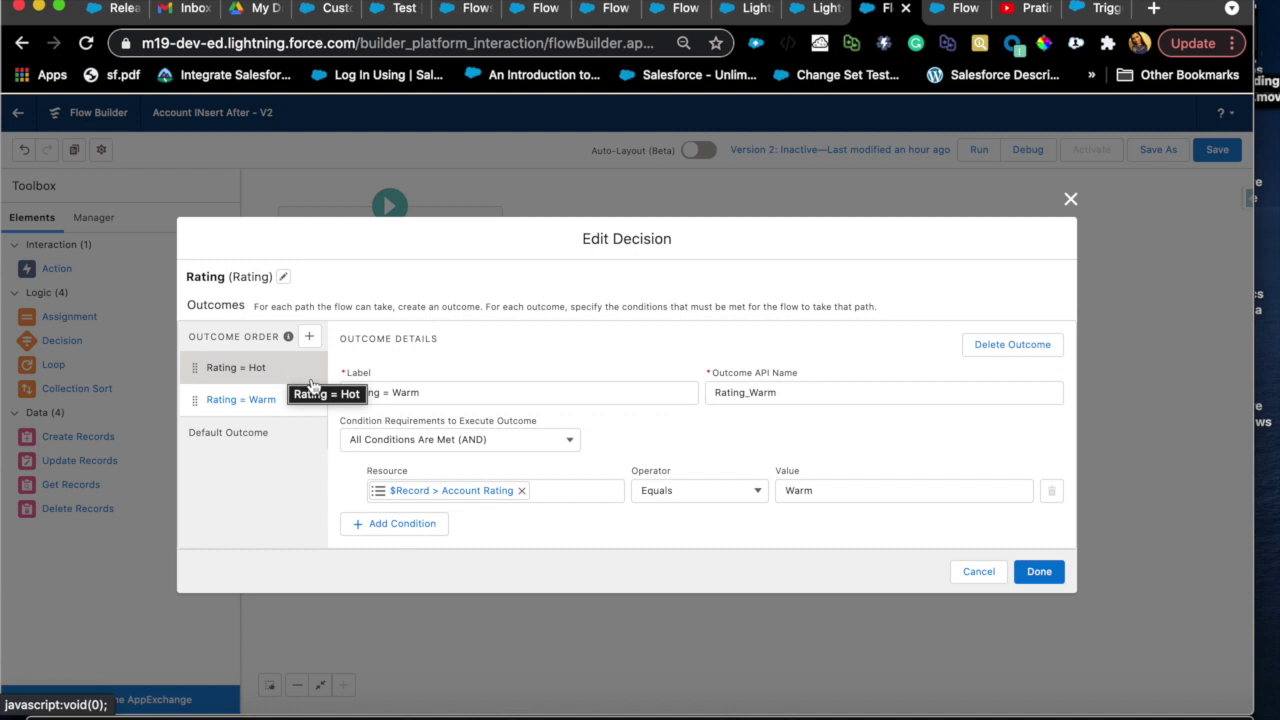
click(1020, 570)
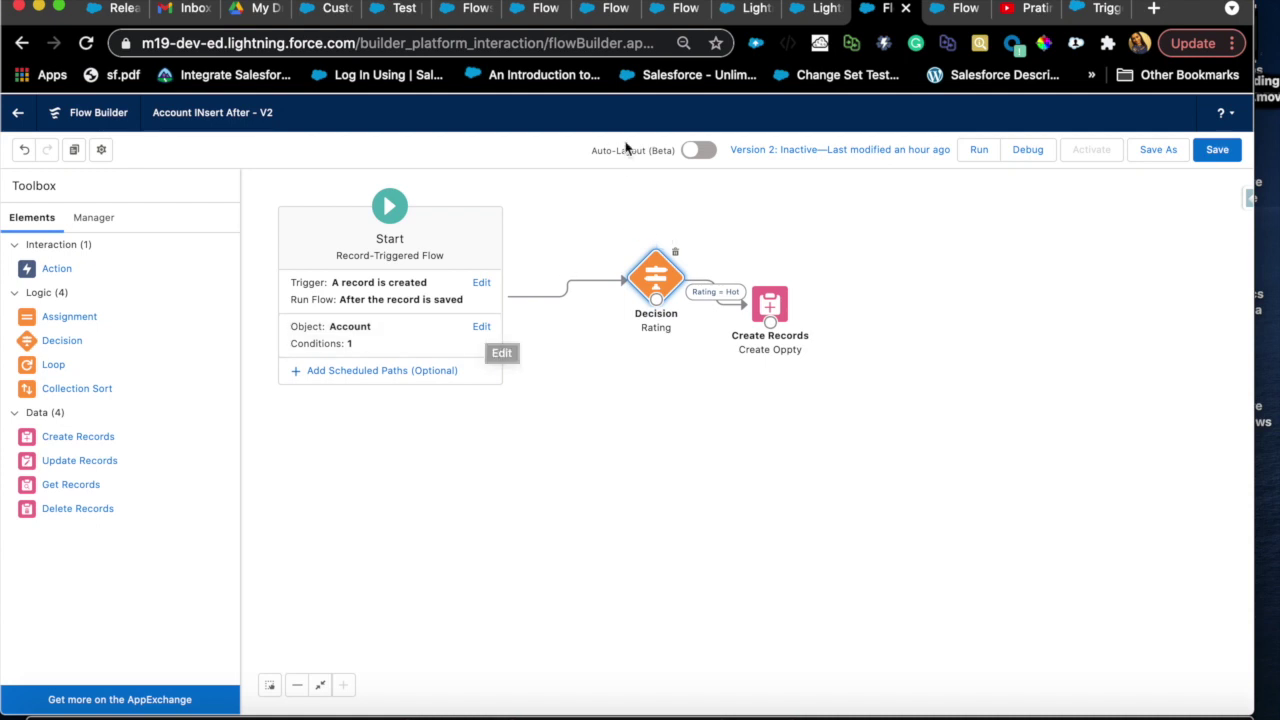
Step: Switch through the open flows to the All Flows list
click(665, 9)
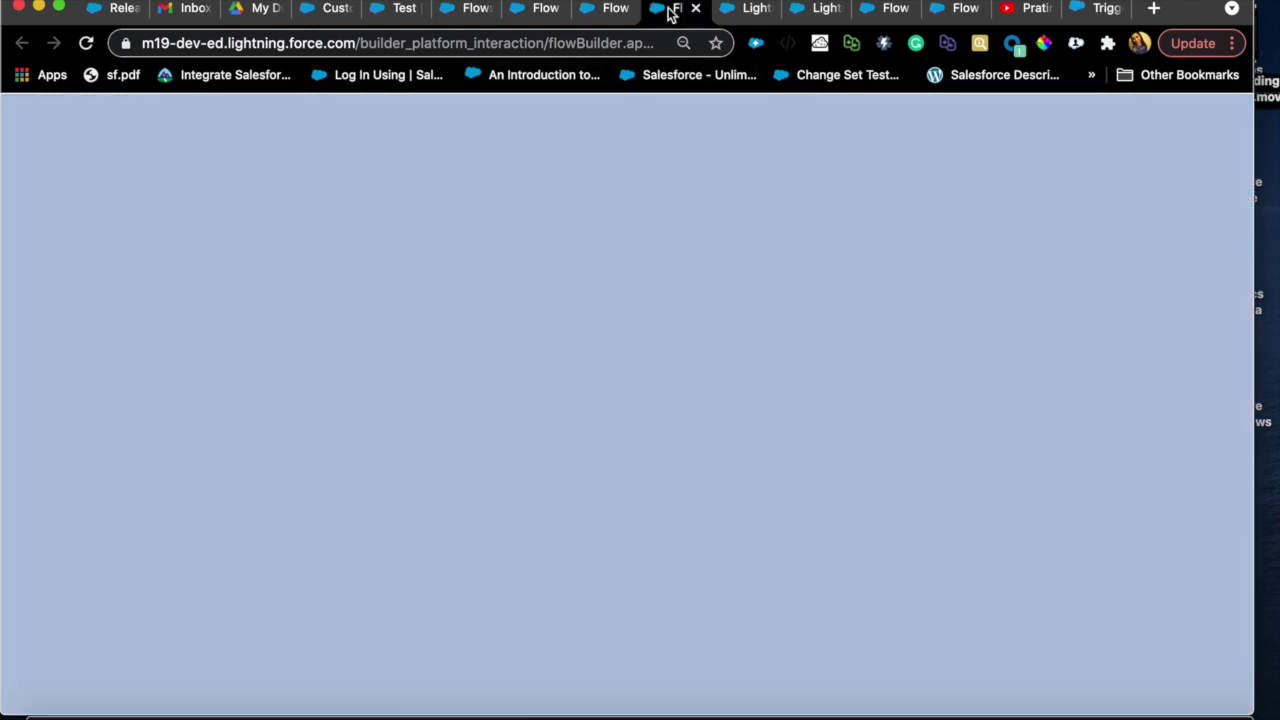
click(534, 8)
click(470, 8)
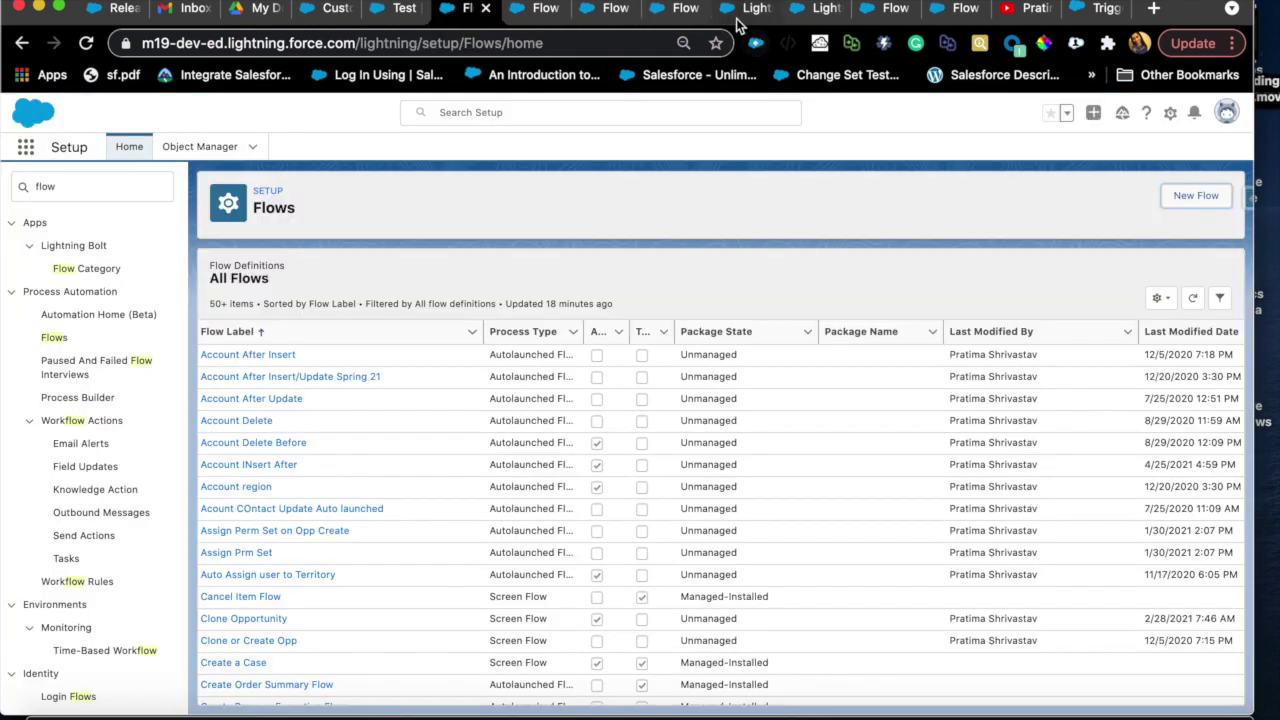
Step: In the Apex debug log, mark the Account INsert After interview end and Opp Flow Before Insert finished lines
click(745, 8)
scroll(455, 502, up, 20)
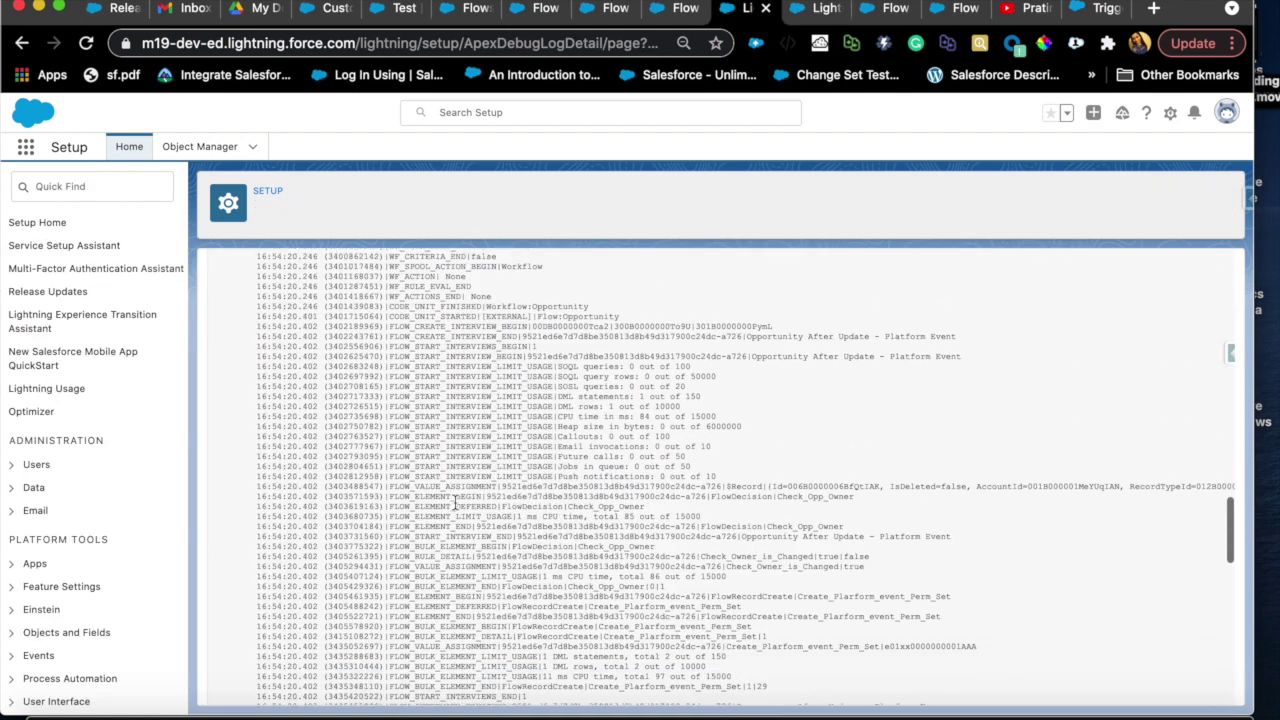
scroll(455, 502, up, 20)
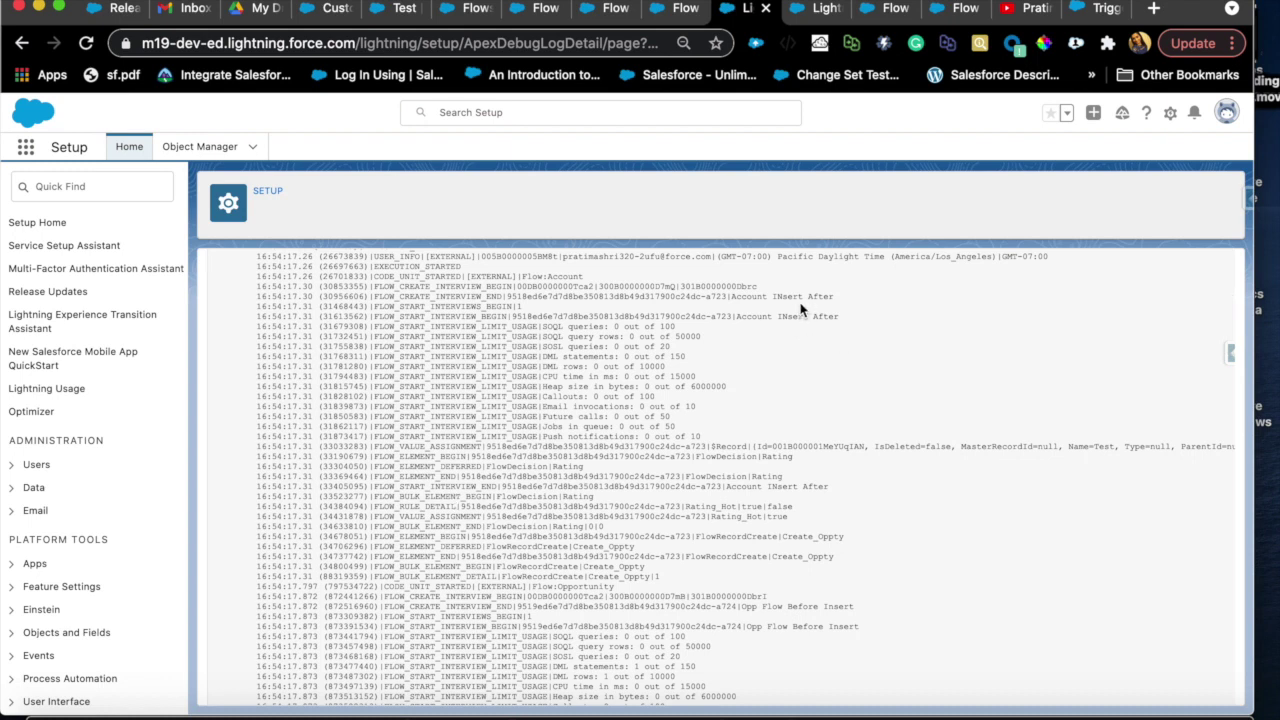
triple_click(790, 297)
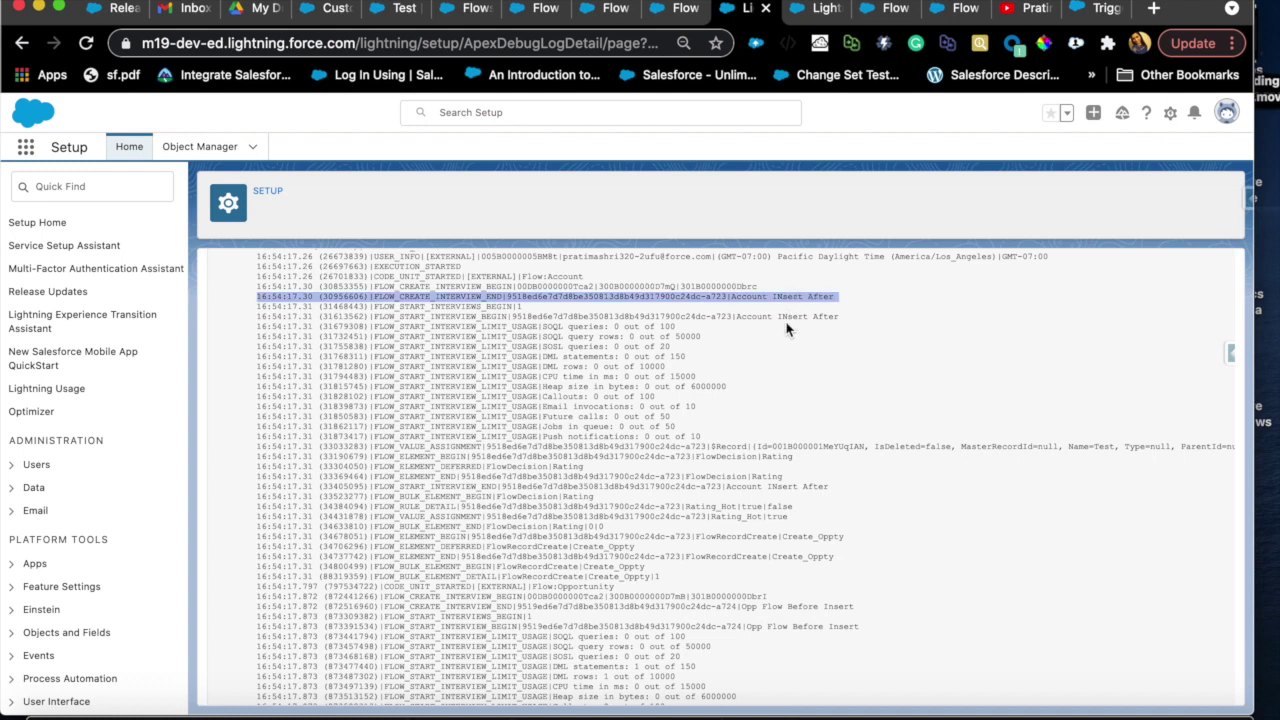
scroll(762, 322, down, 5)
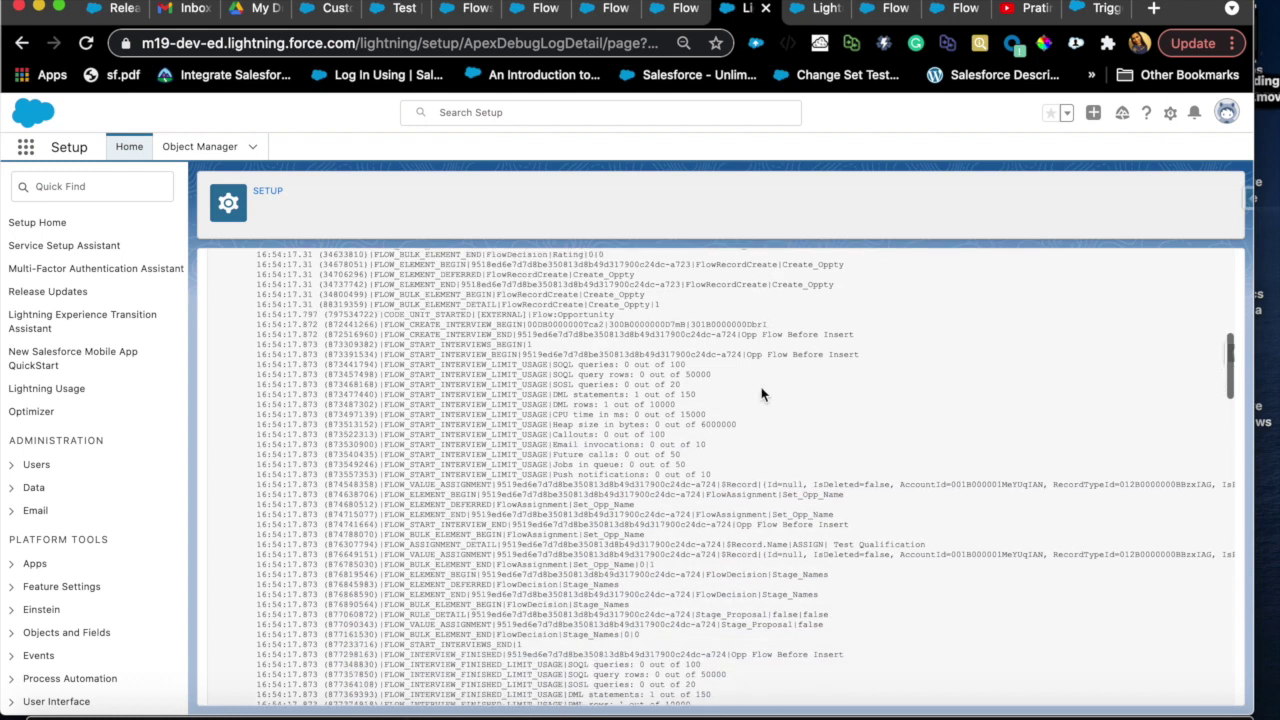
scroll(766, 322, down, 4)
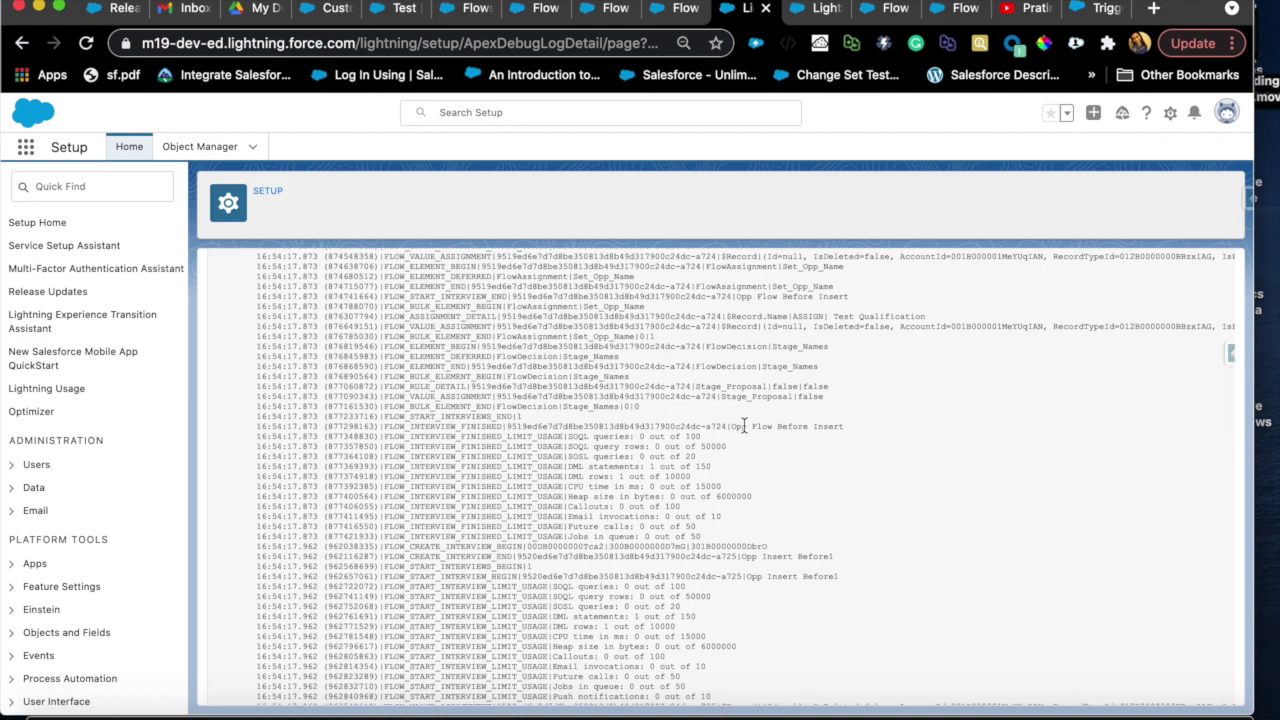
triple_click(744, 426)
Step: Mark where the Opp Flow Before Insert interview finishes and the Opp Insert Before1 interview is created
scroll(724, 526, down, 1)
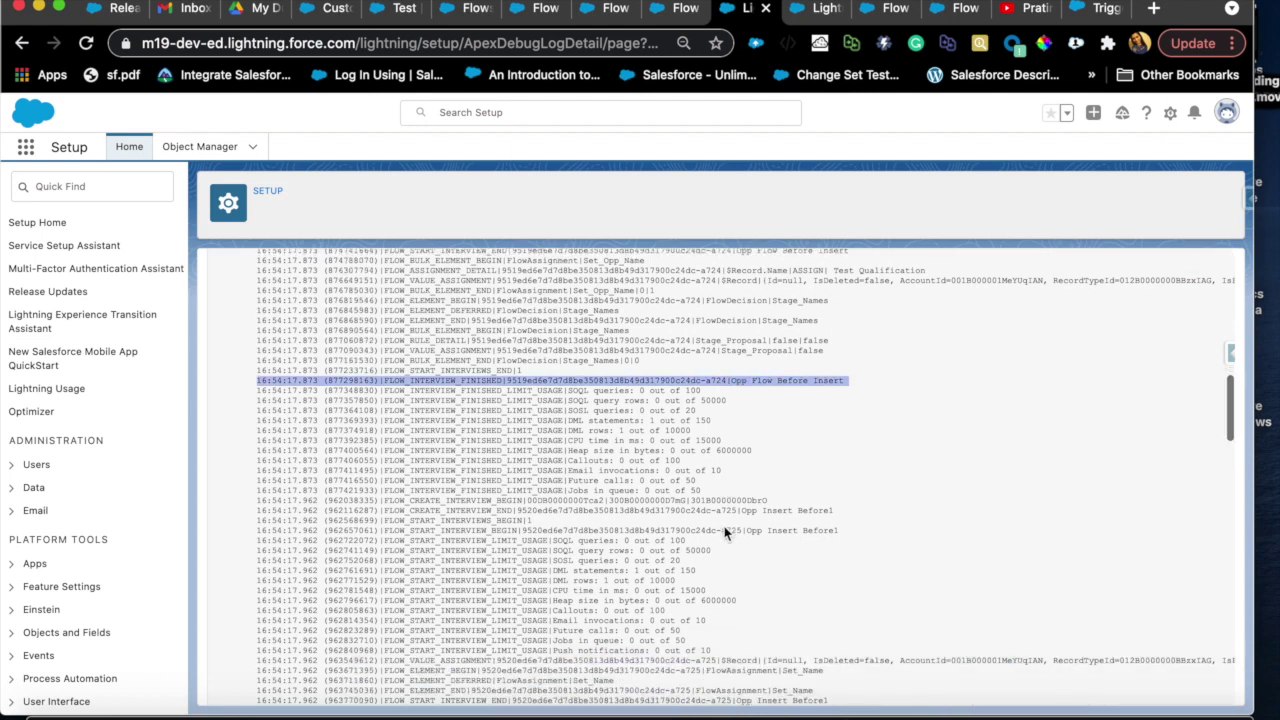
triple_click(829, 360)
scroll(752, 507, down, 1)
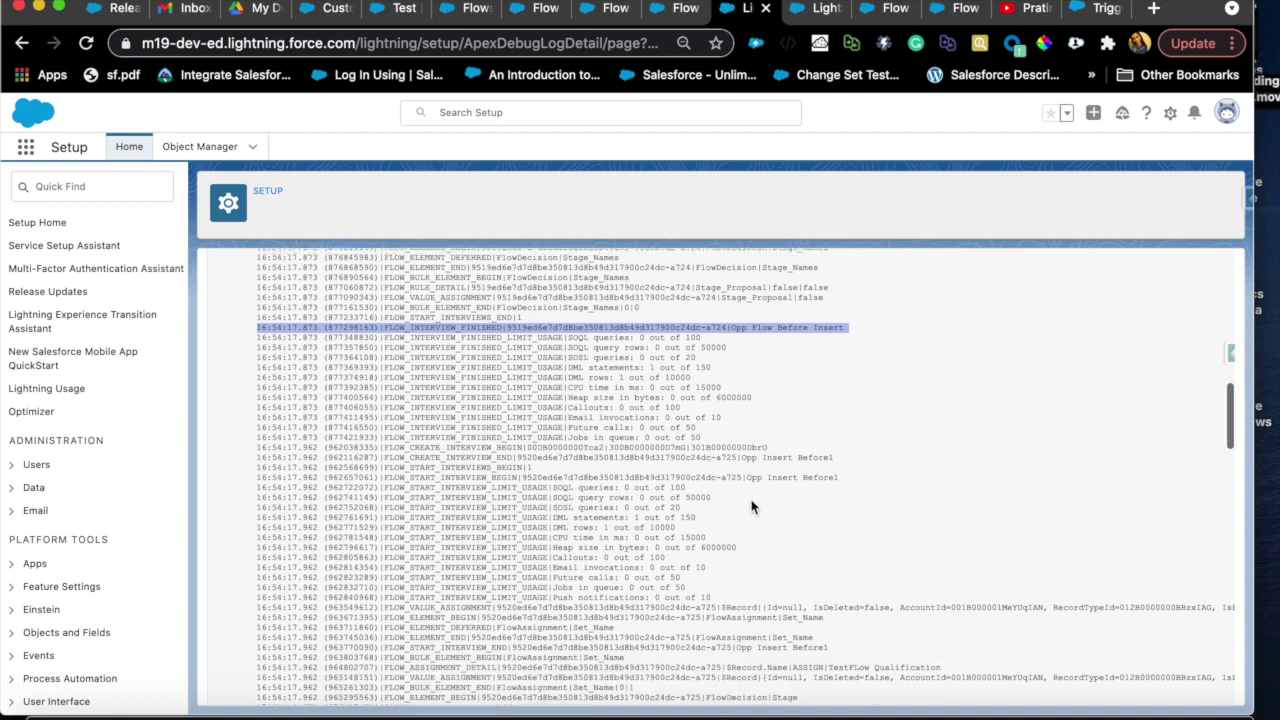
triple_click(786, 453)
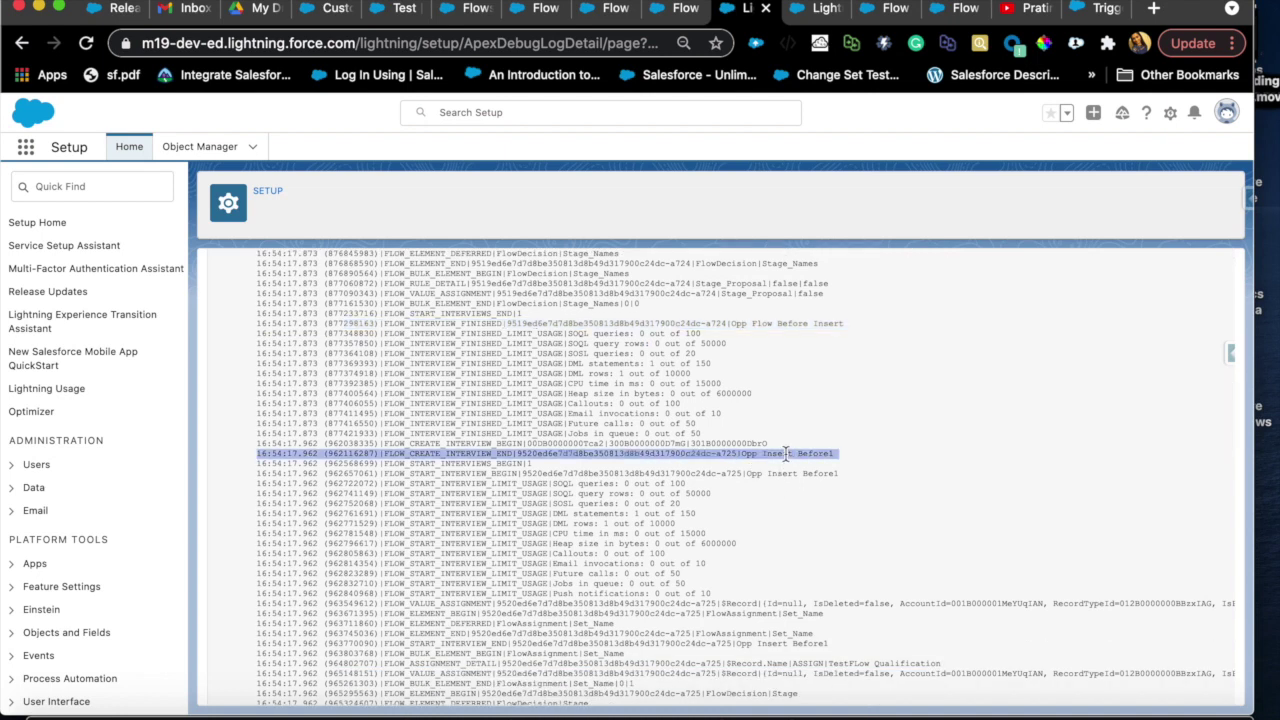
Step: Scroll down and highlight the line where Upate_Account_Region begins
scroll(752, 510, down, 5)
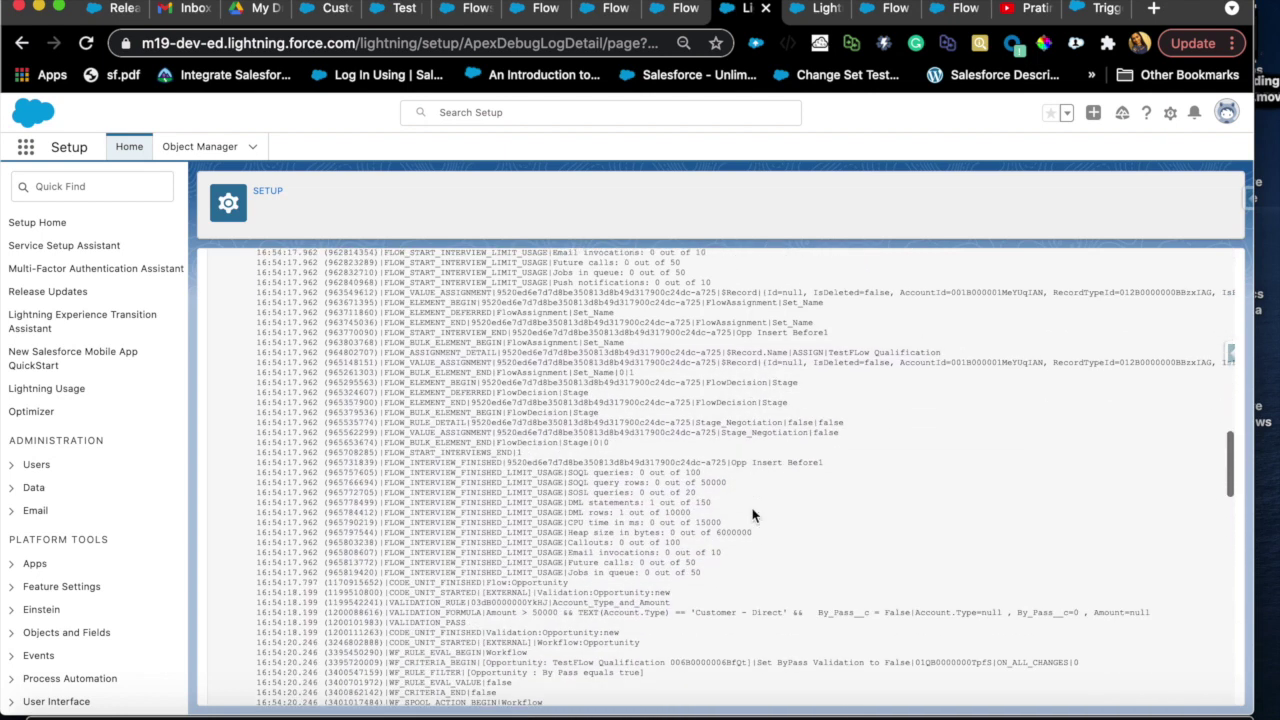
scroll(752, 515, down, 1)
scroll(660, 553, down, 4)
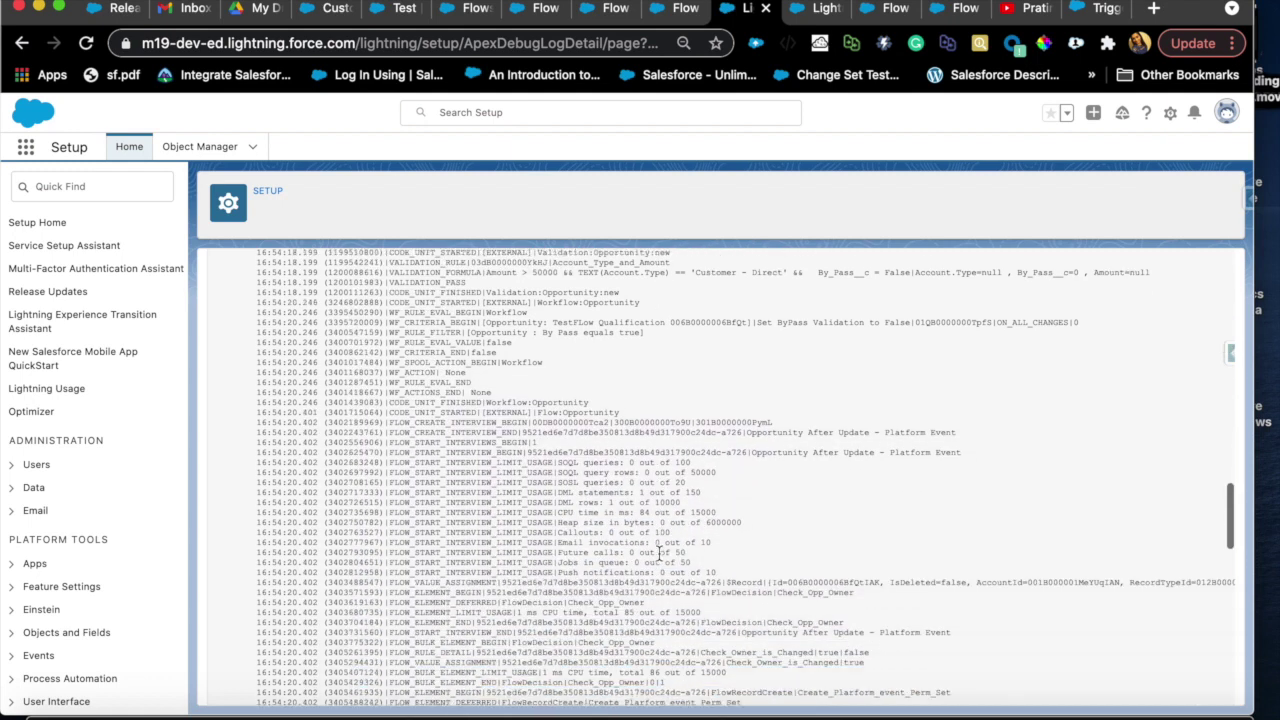
scroll(660, 553, down, 5)
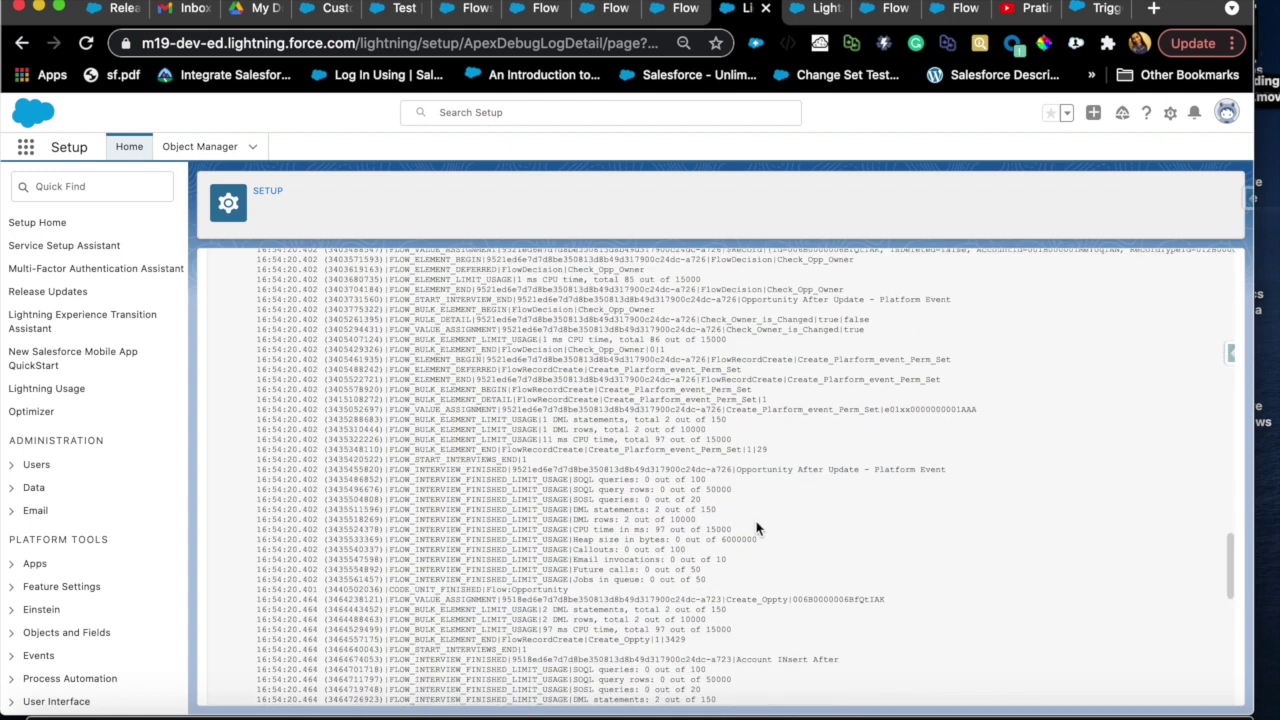
scroll(696, 553, down, 10)
scroll(696, 553, down, 2)
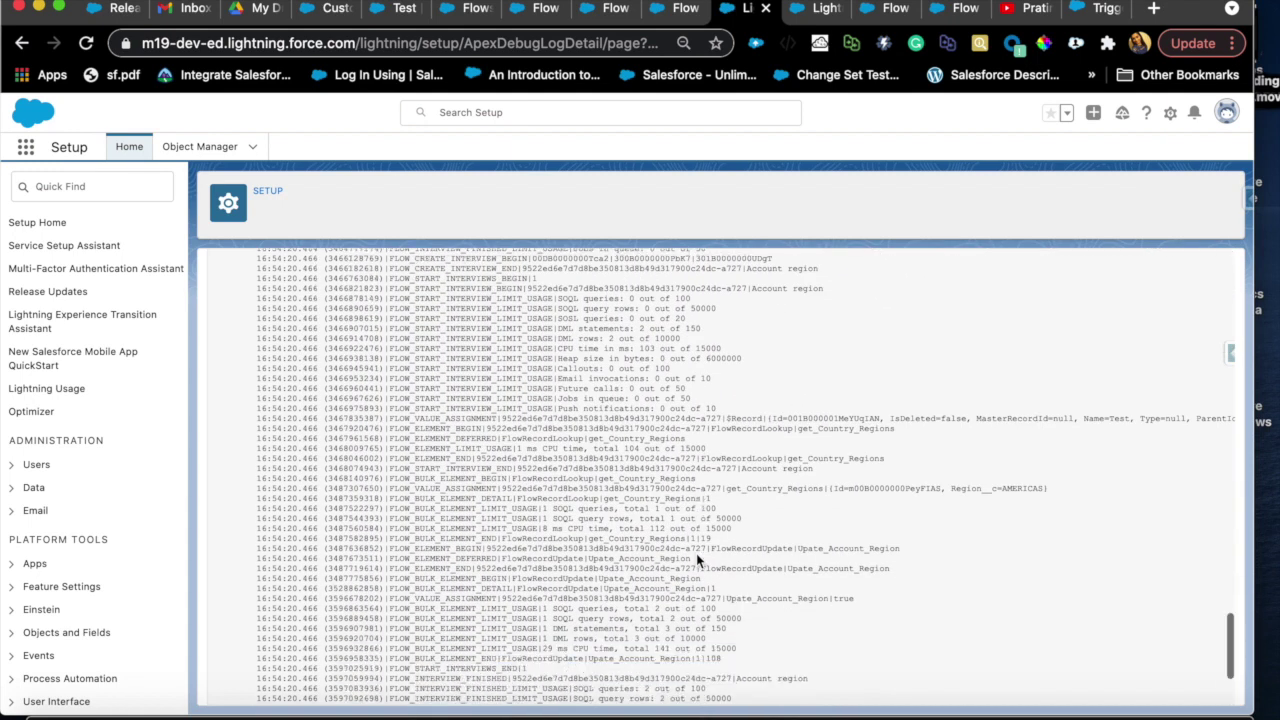
scroll(696, 553, down, 1)
double_click(852, 482)
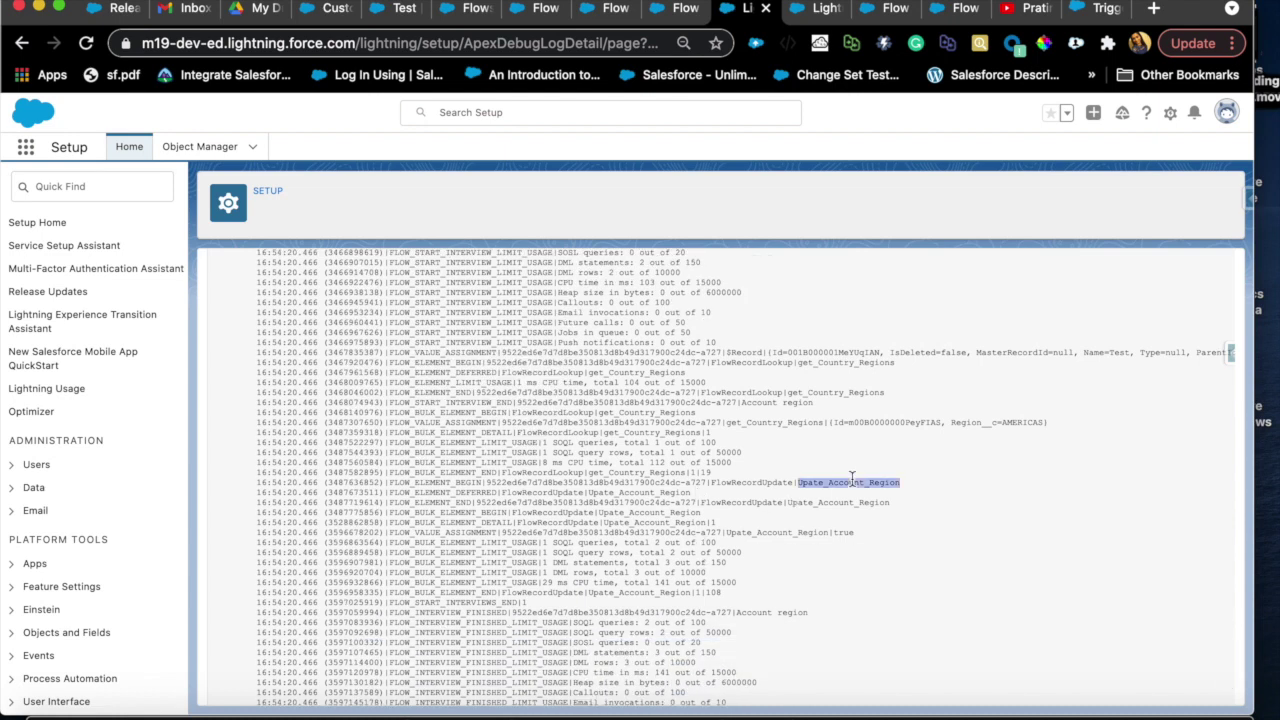
triple_click(852, 482)
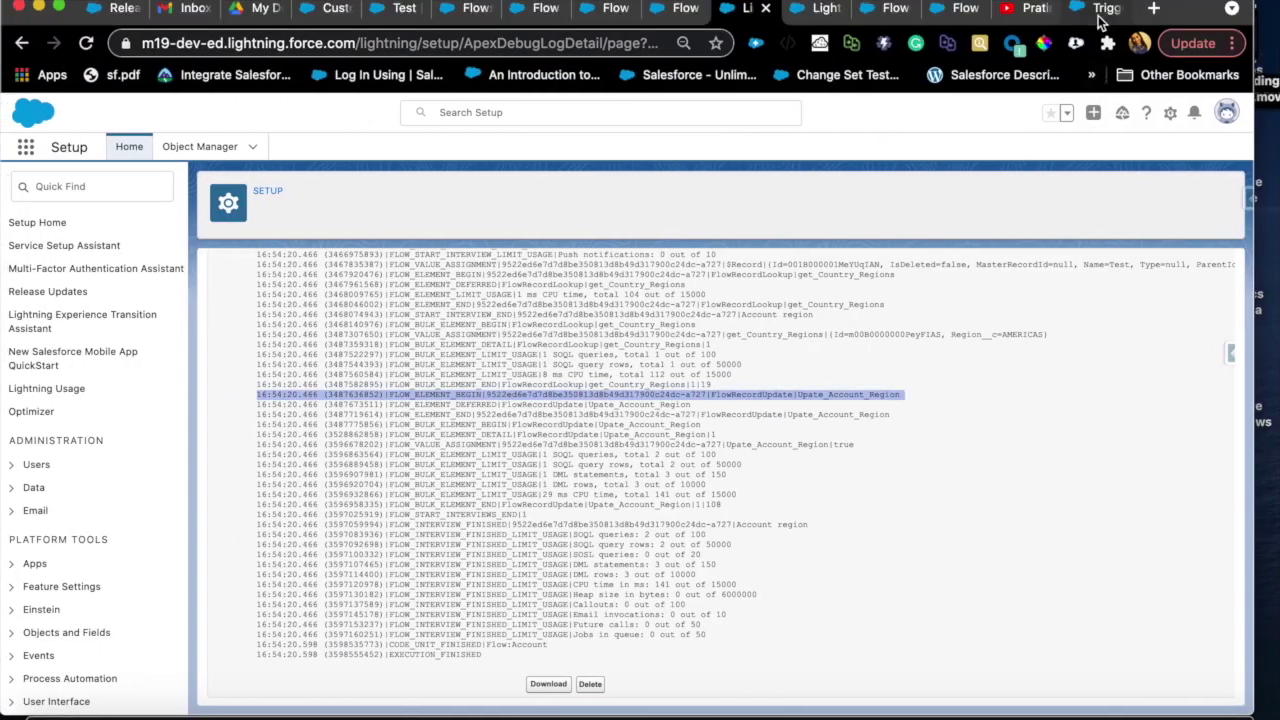
Step: Switch from the debug log to the order-of-execution documentation
click(1100, 14)
Step: Highlight step 3 on before-save record-triggered flows, then clear the marking
scroll(790, 383, up, 3)
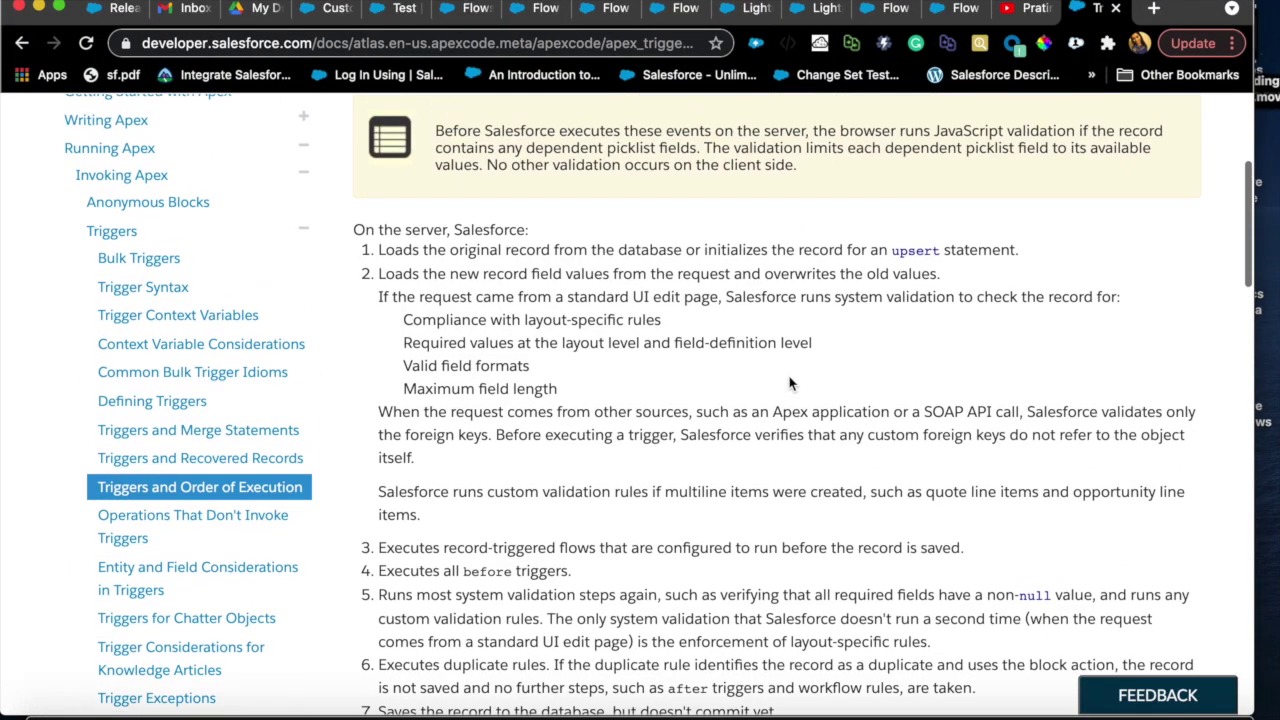
scroll(790, 383, up, 2)
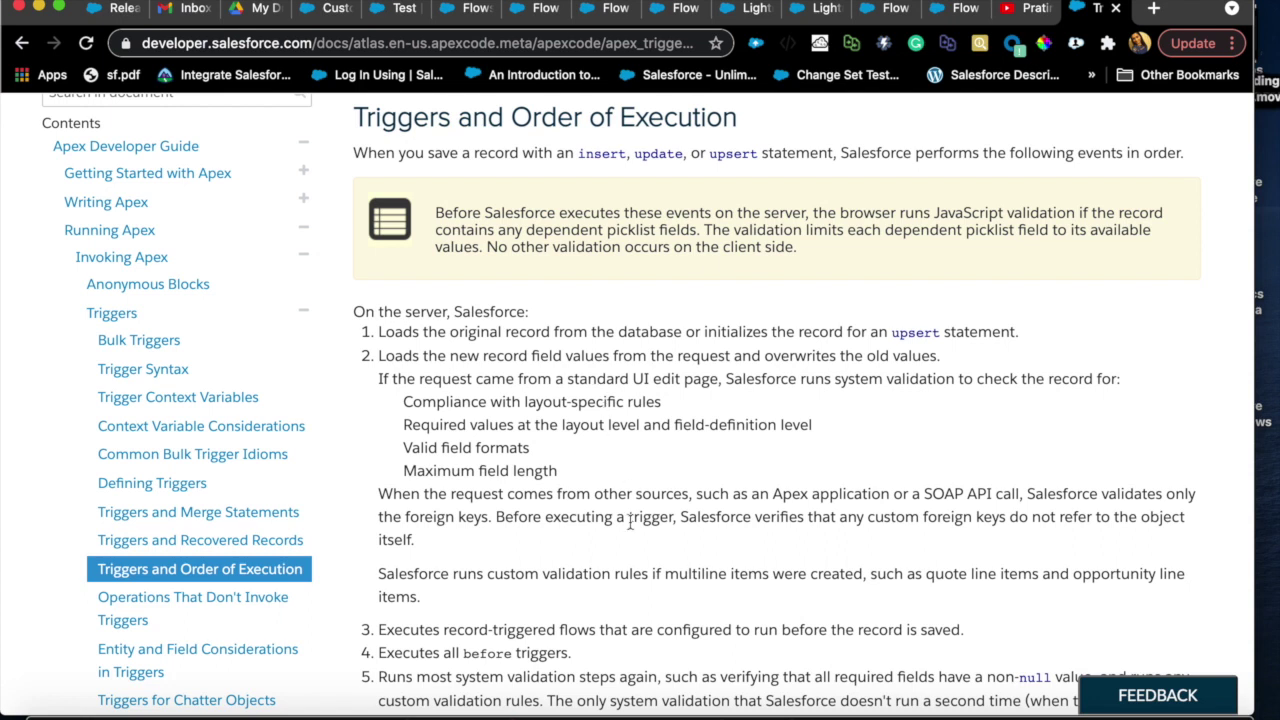
scroll(629, 520, down, 3)
double_click(657, 432)
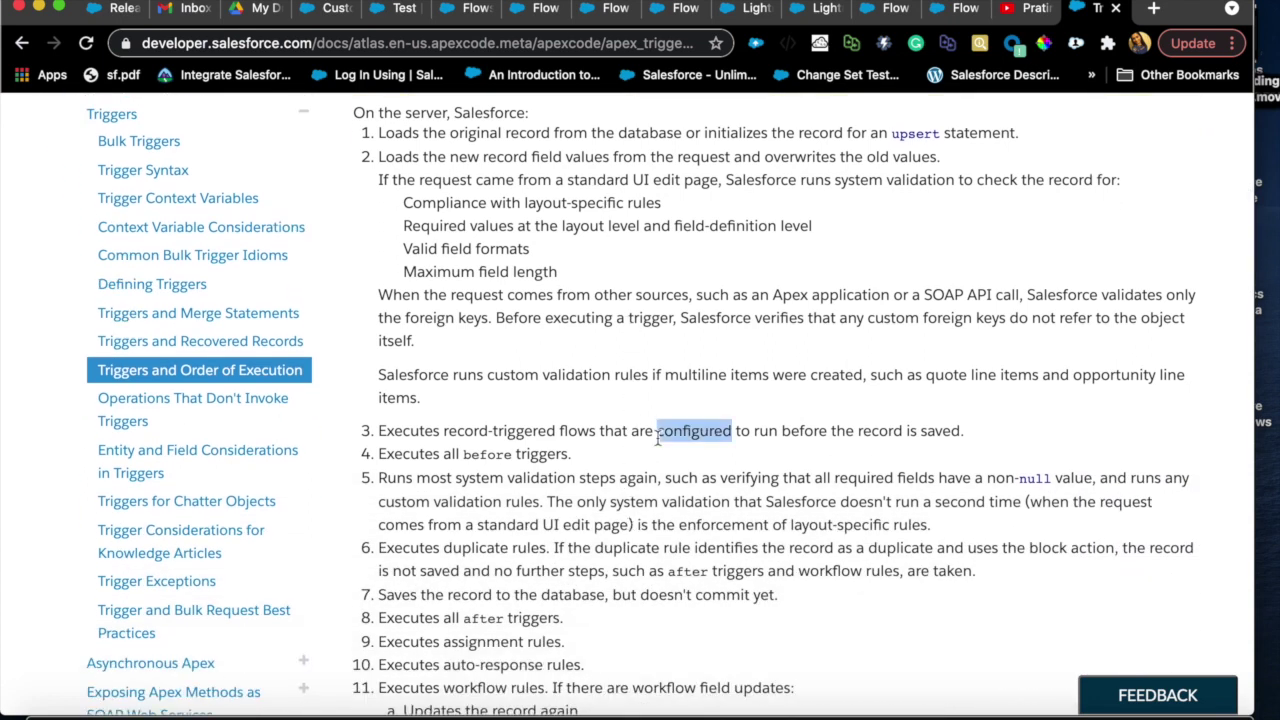
triple_click(520, 432)
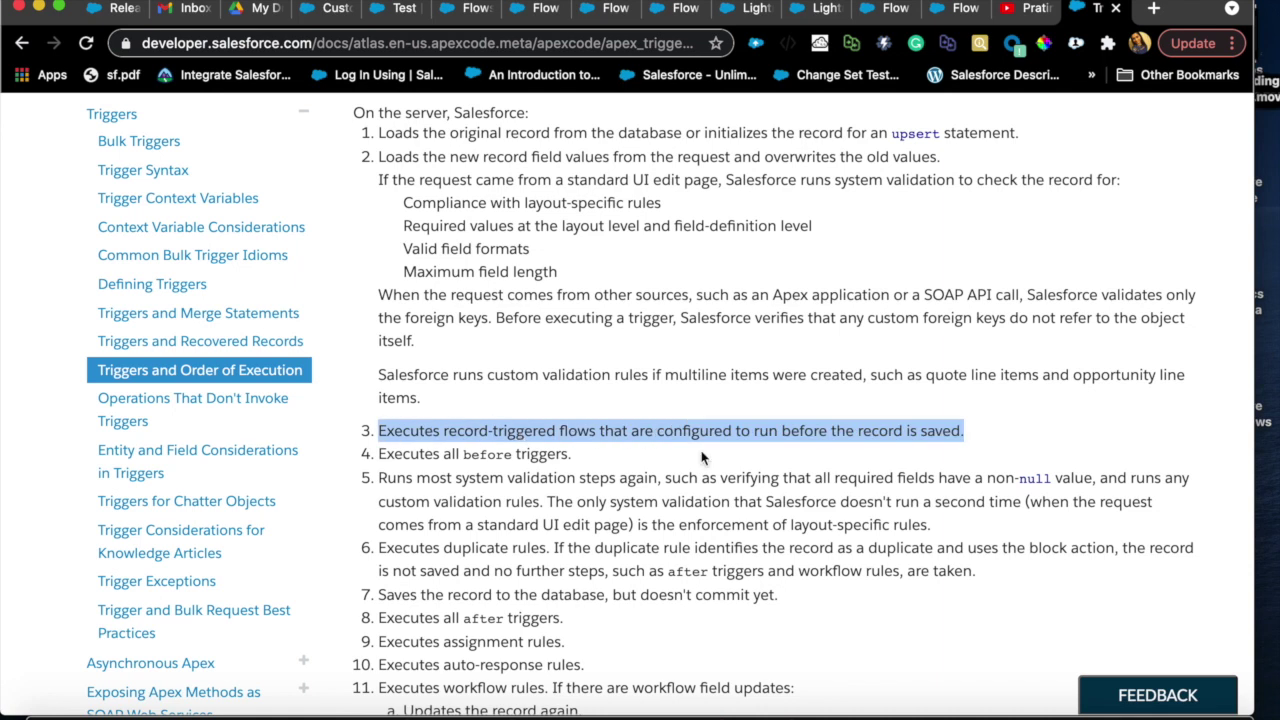
scroll(700, 455, down, 1)
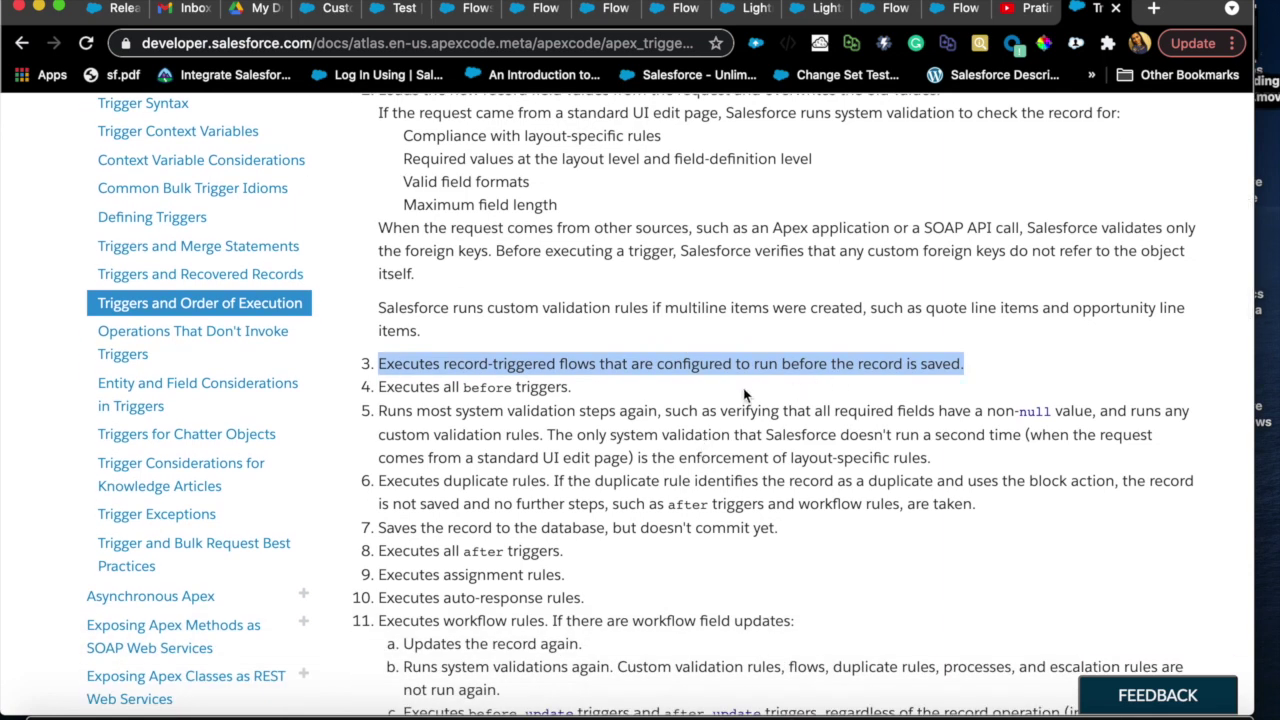
click(512, 387)
Step: Highlight step 15 on after-save record-triggered flows, then show the Flow per object slide
scroll(510, 400, down, 3)
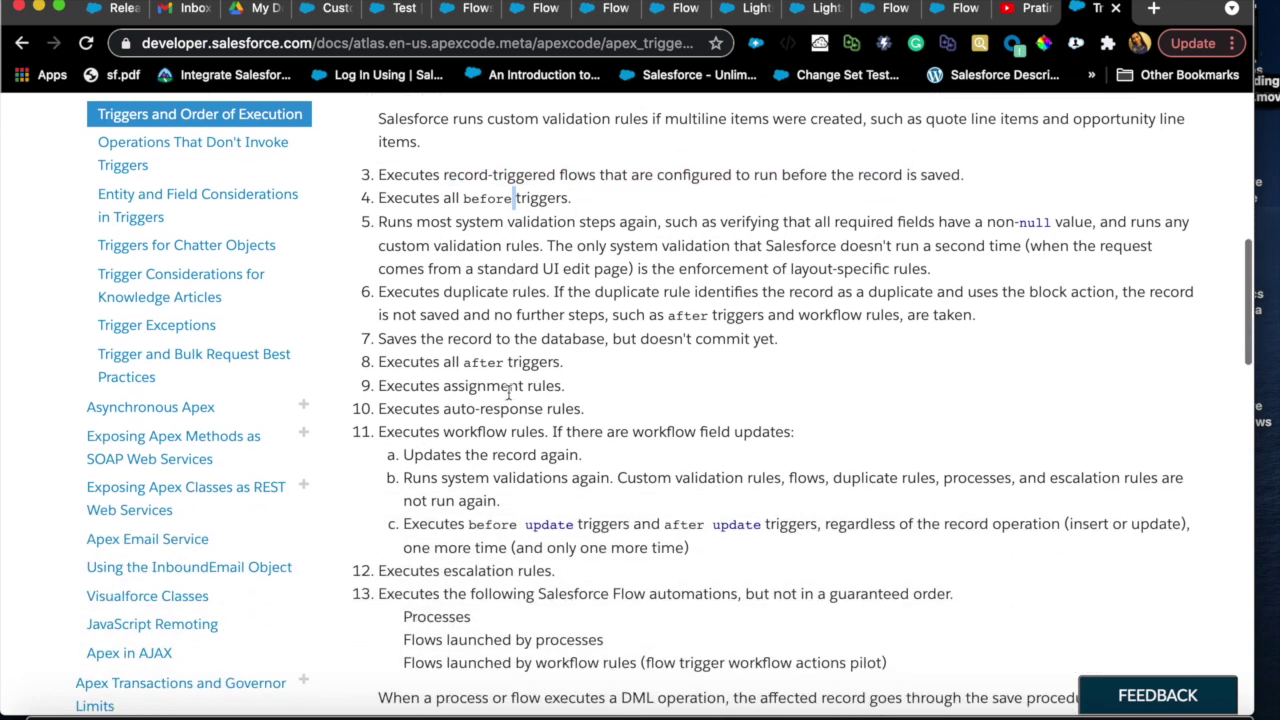
scroll(495, 438, down, 2)
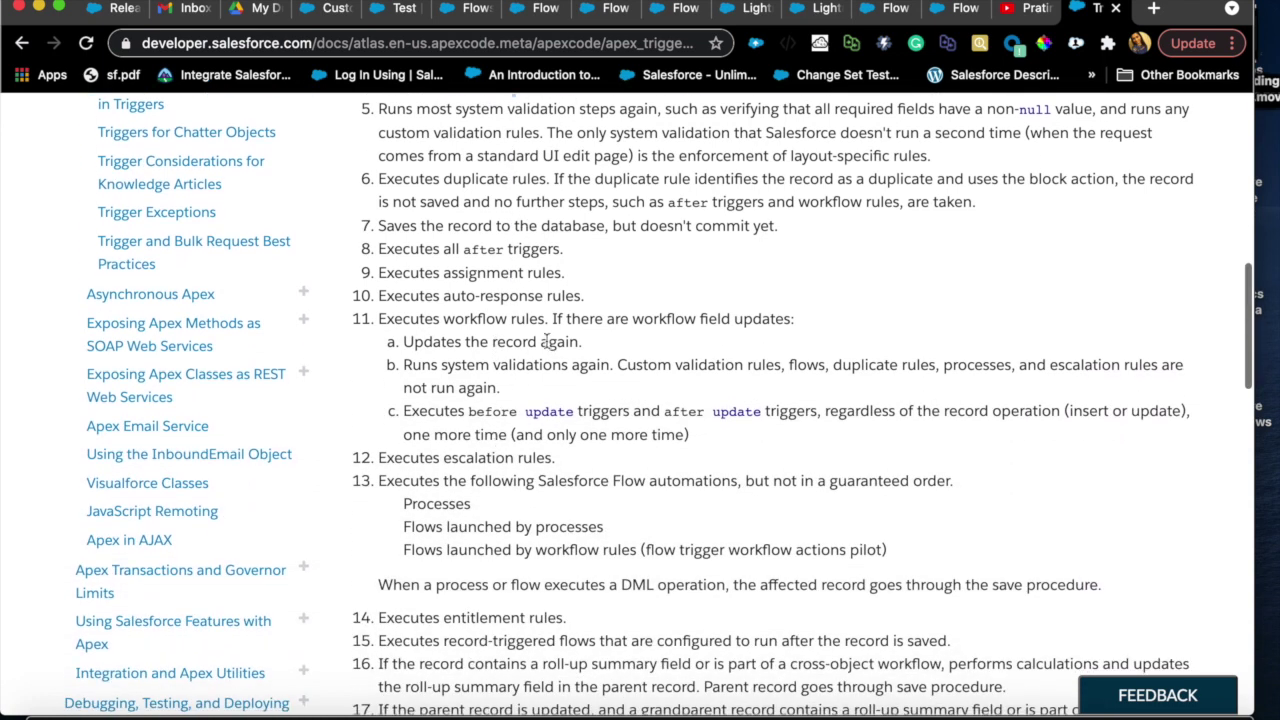
scroll(495, 470, down, 5)
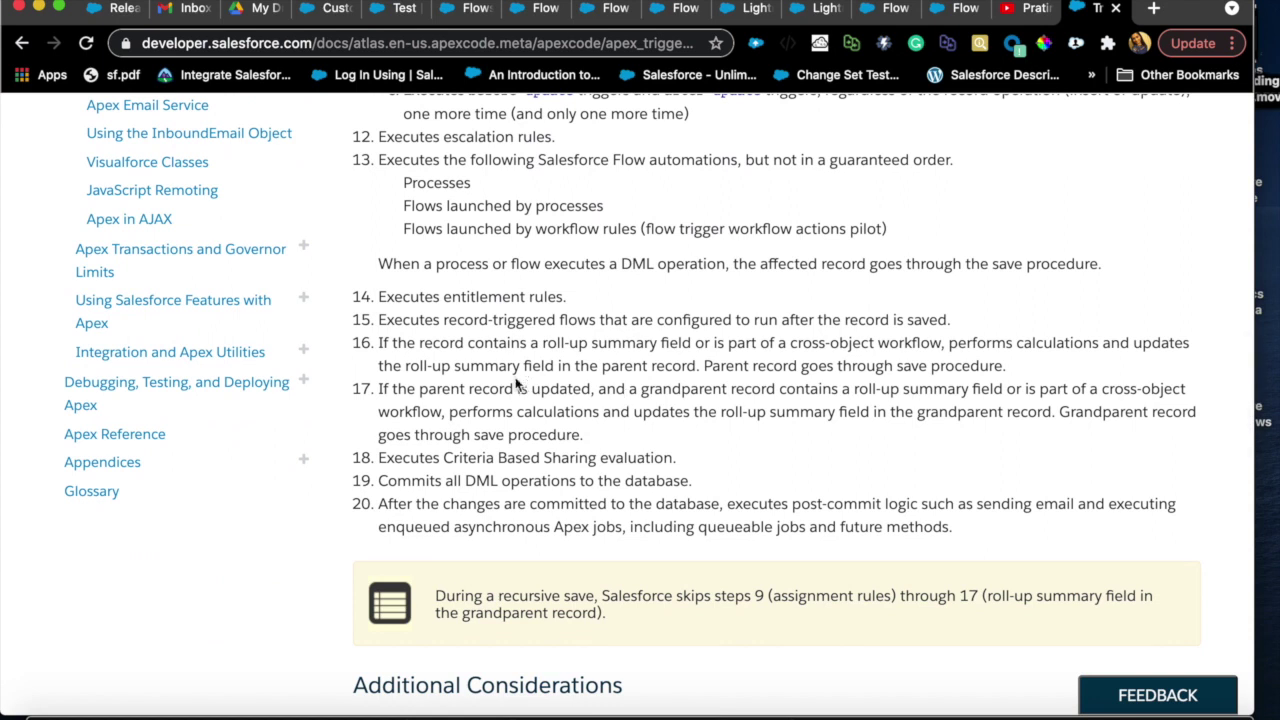
scroll(643, 308, down, 1)
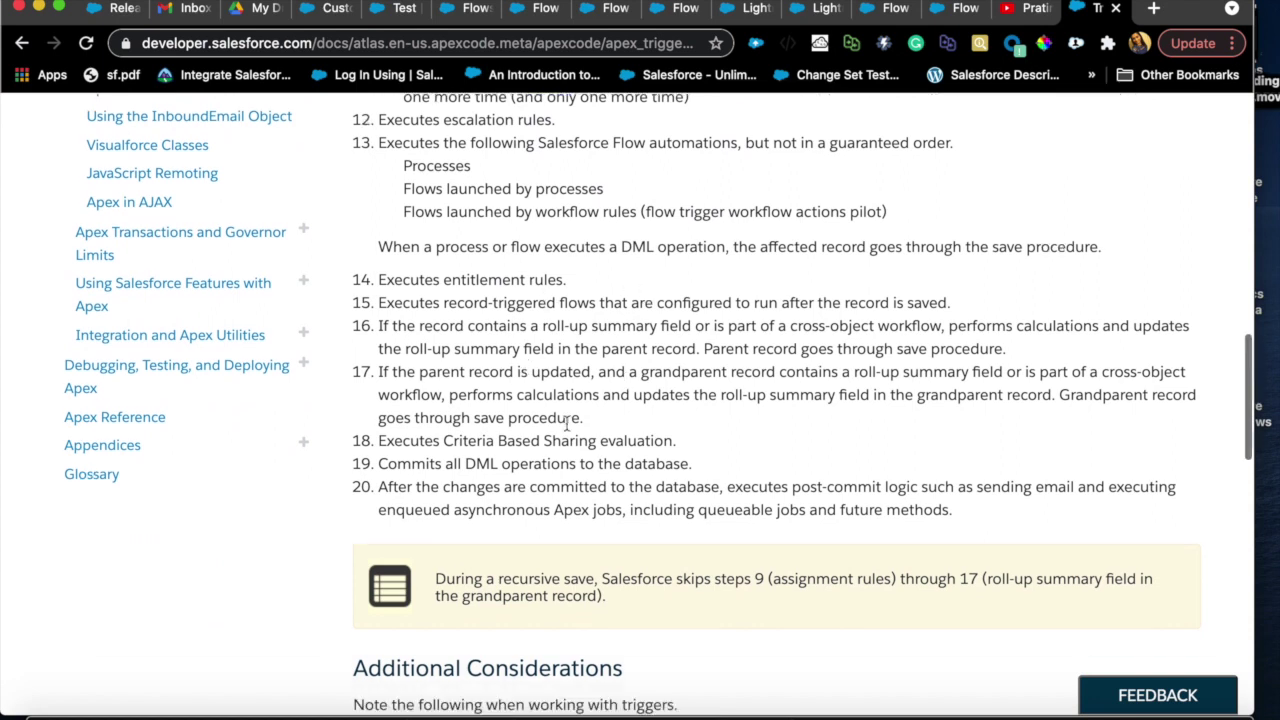
triple_click(575, 305)
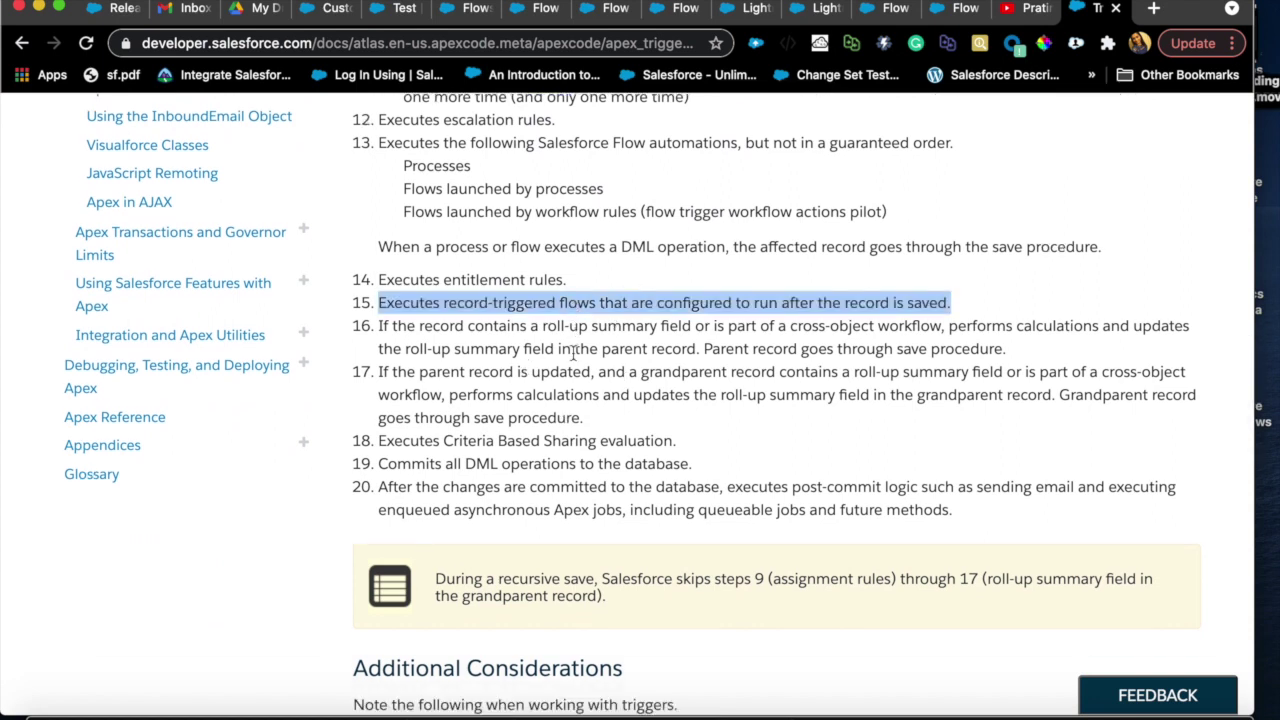
scroll(575, 355, up, 3)
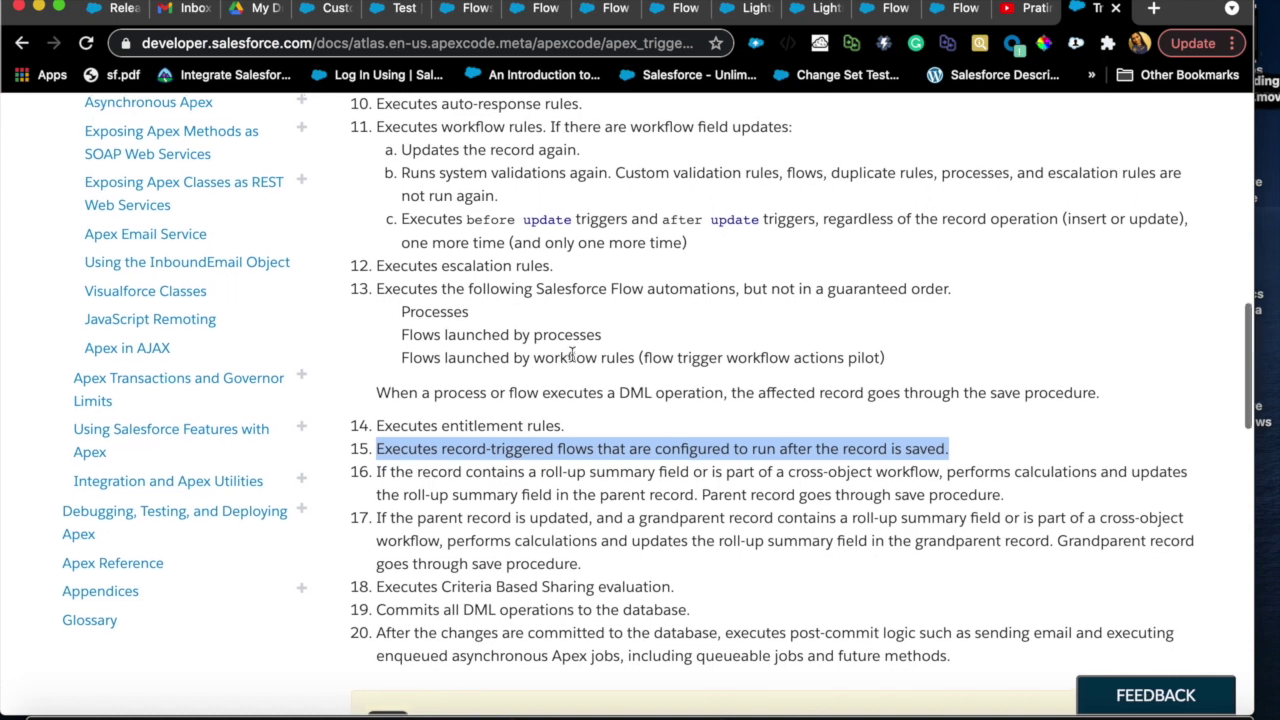
key(ctrl+Right)
Step: Advance to the DML inside a loop slide
key(Right)
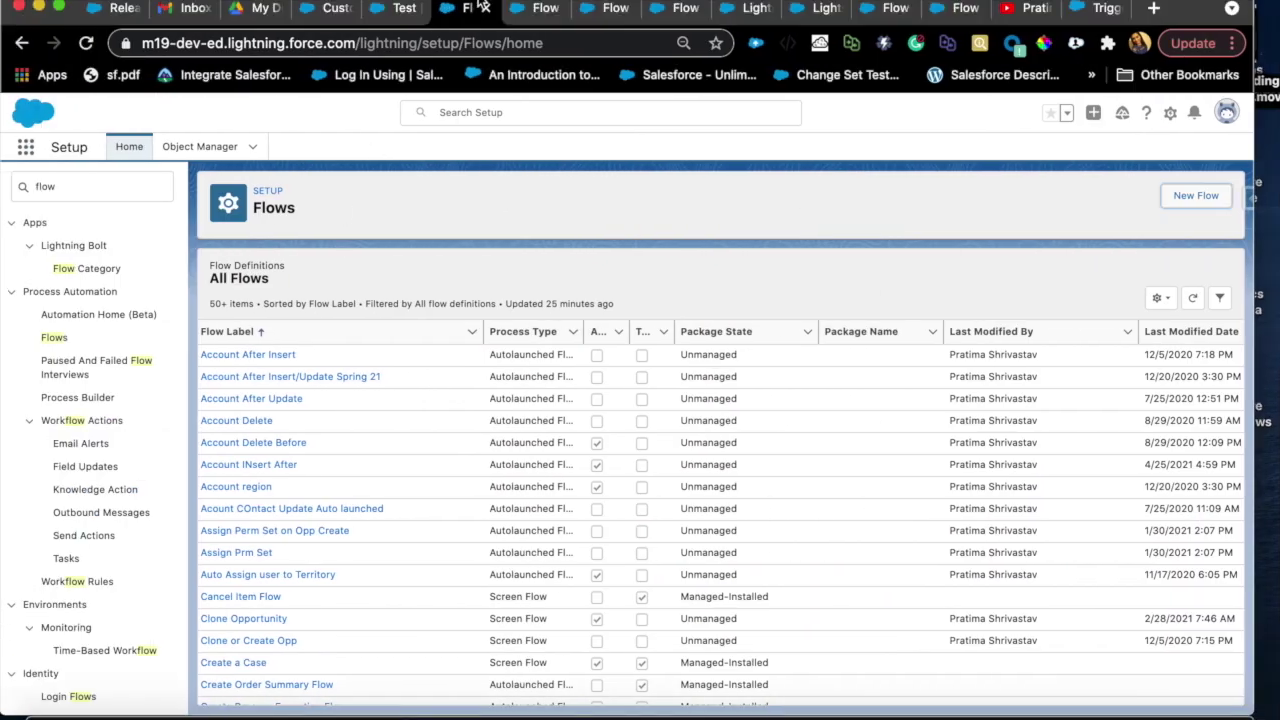
Step: Revisit the debug log around the Upate_Account_Region update, then return to the order-of-execution docs
click(822, 8)
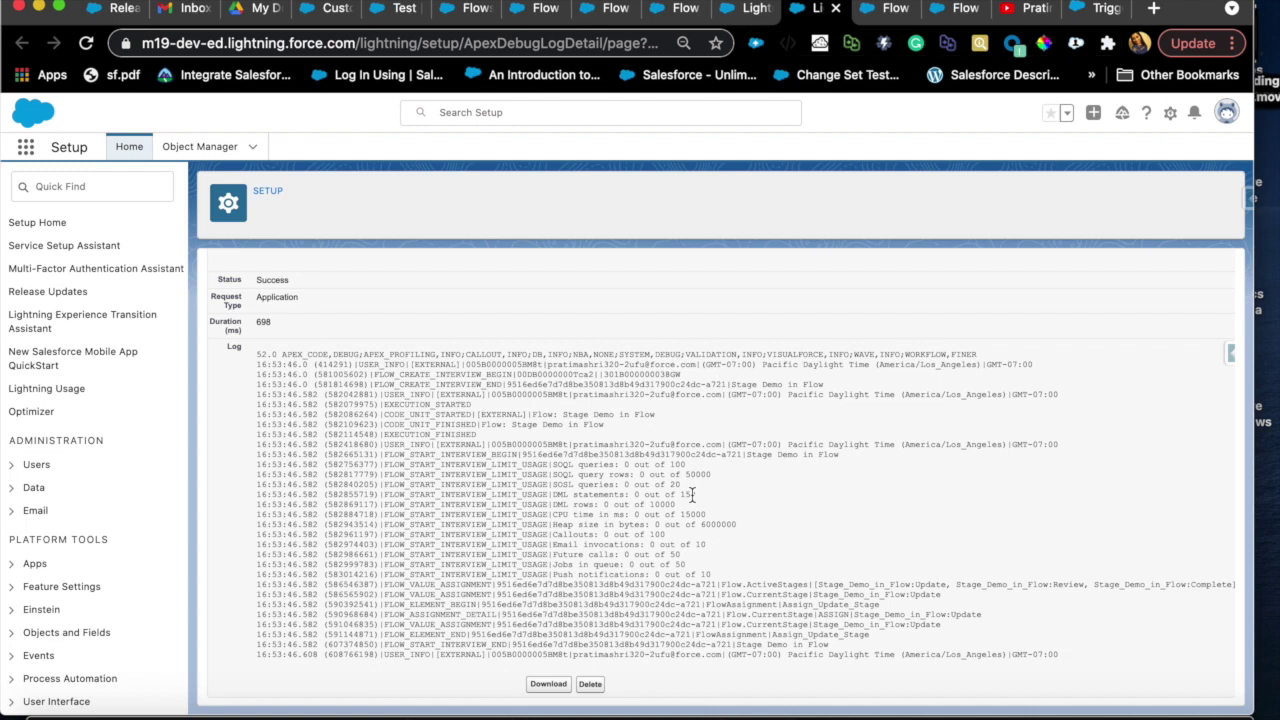
click(866, 8)
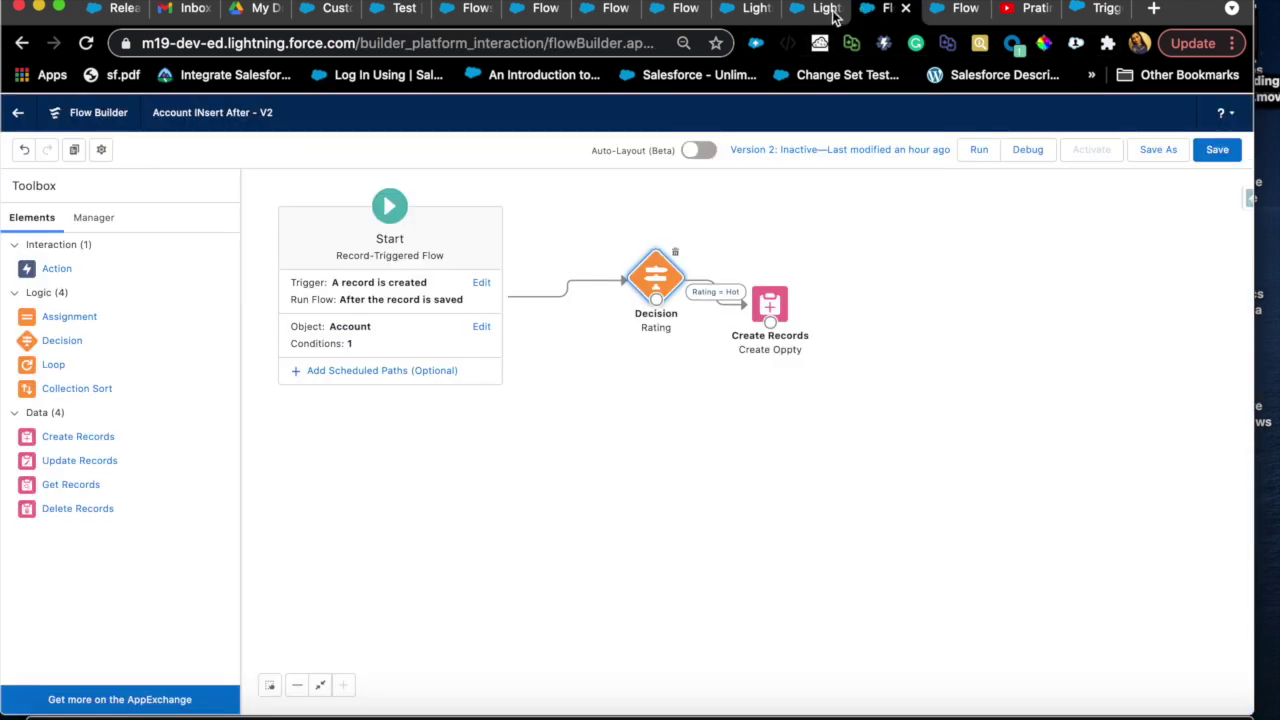
click(727, 8)
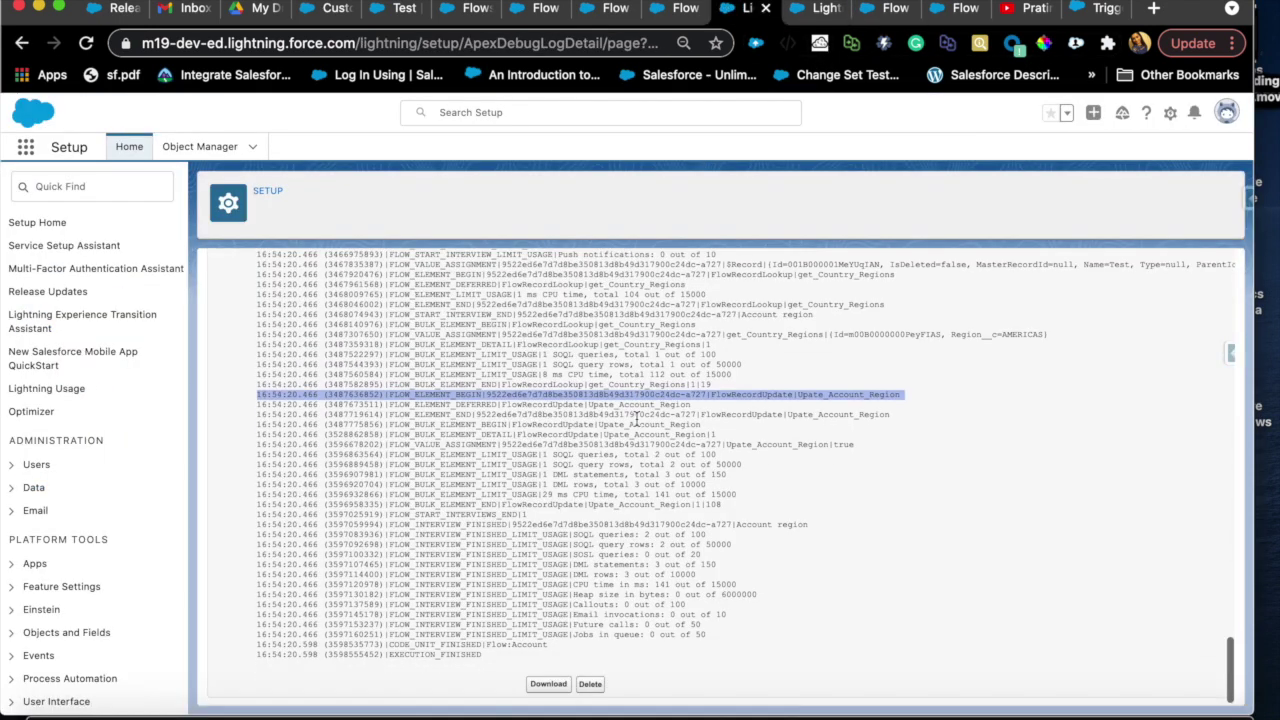
scroll(635, 421, up, 3)
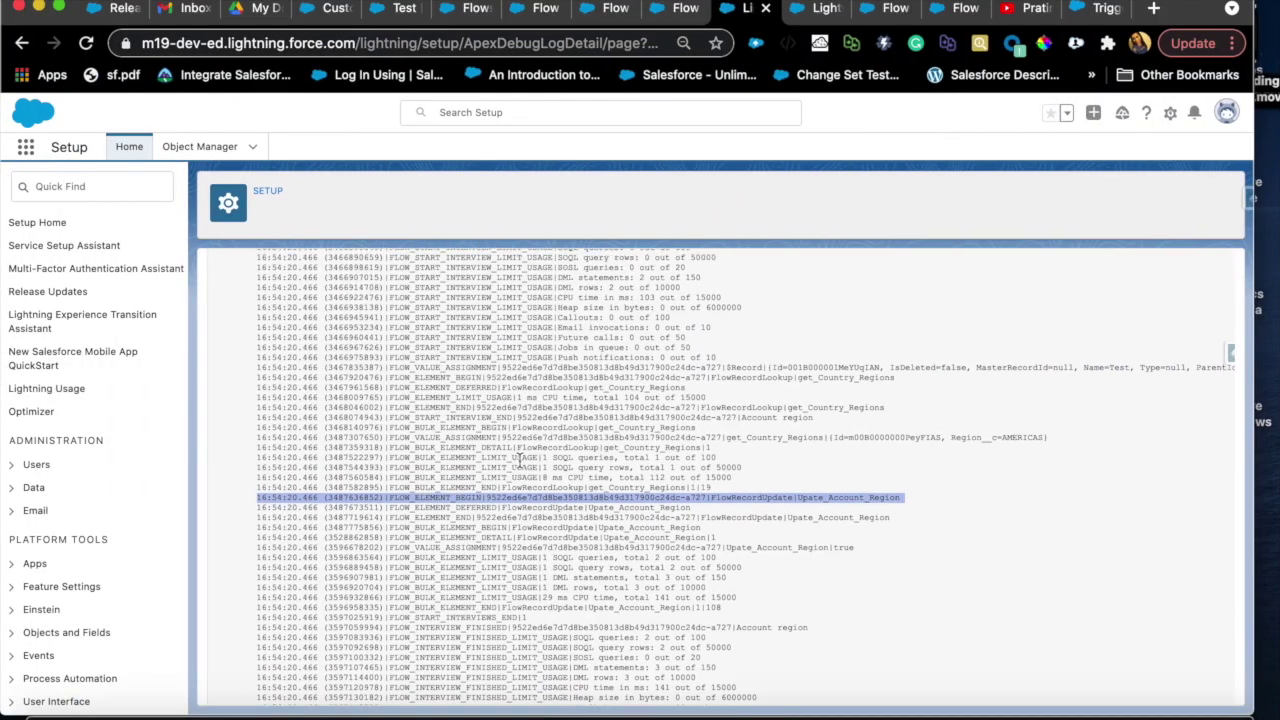
scroll(560, 452, down, 3)
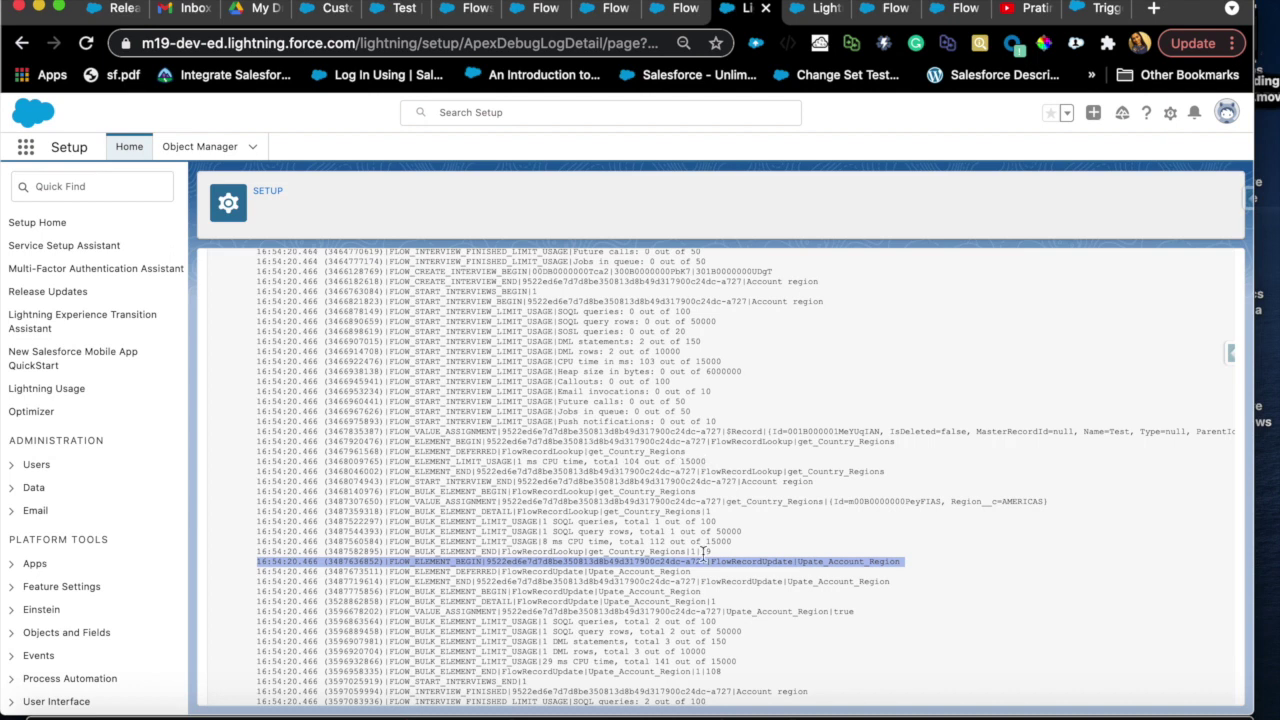
scroll(750, 562, down, 1)
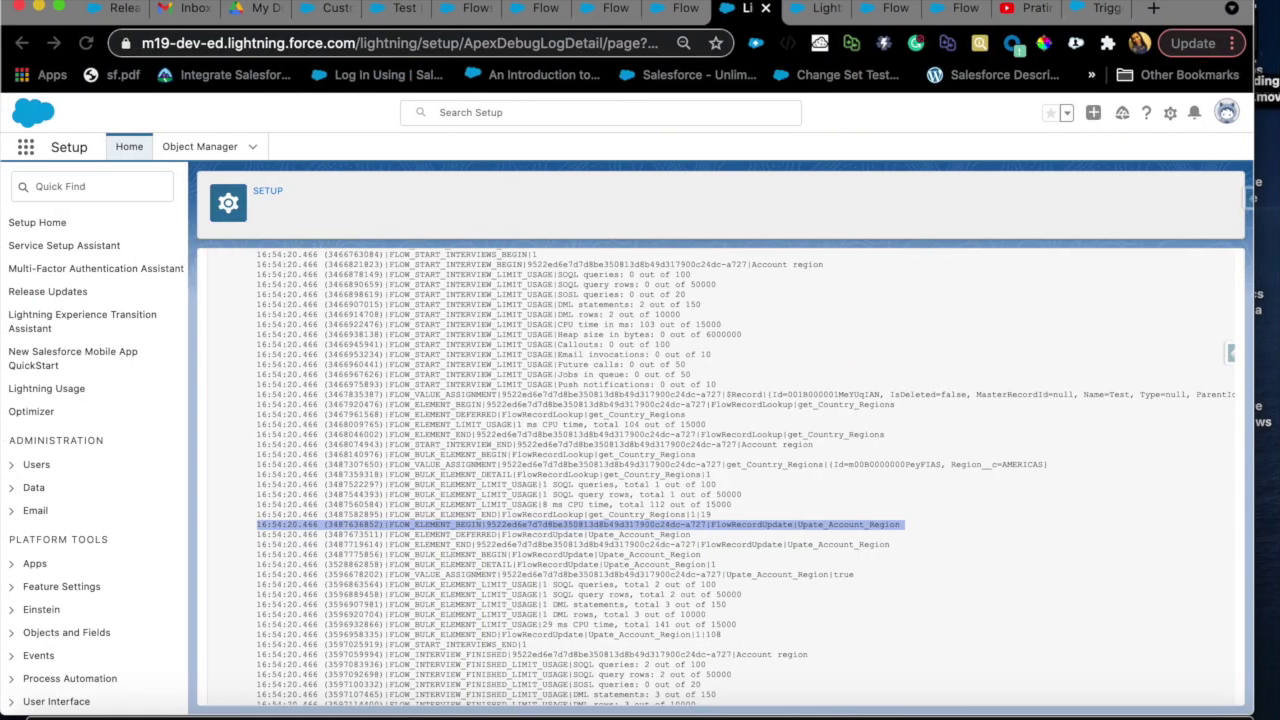
click(1100, 10)
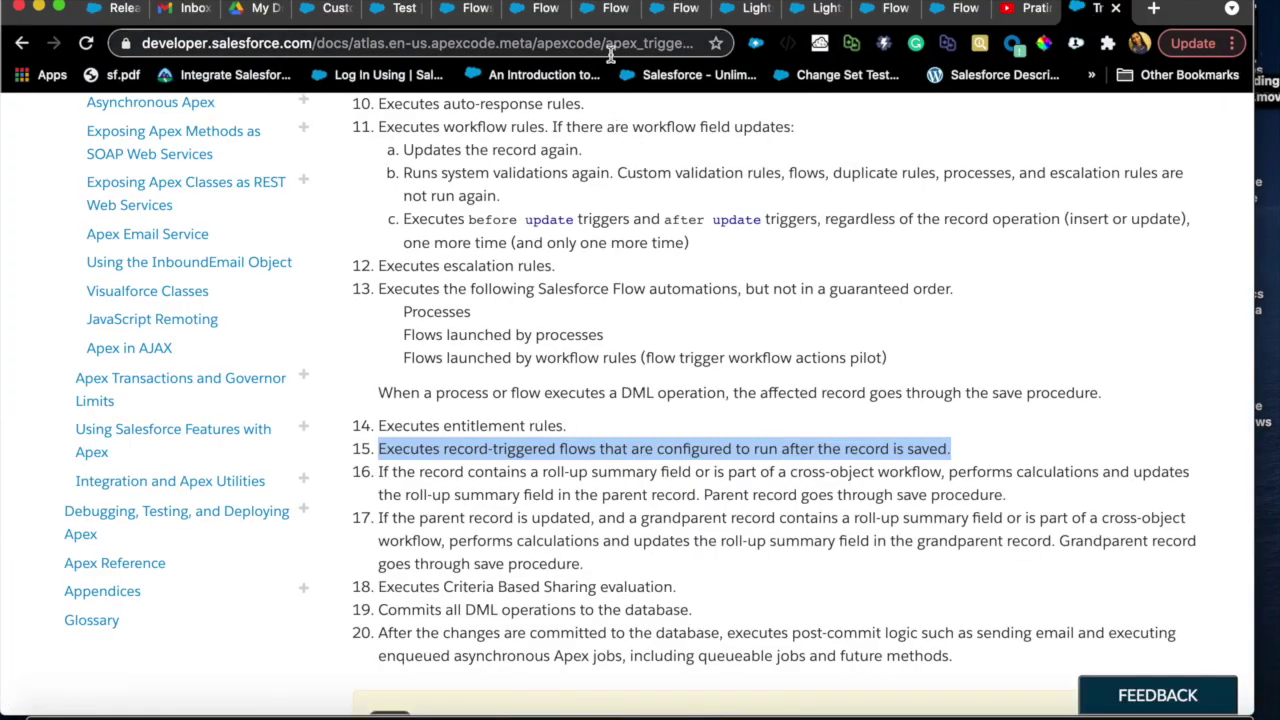